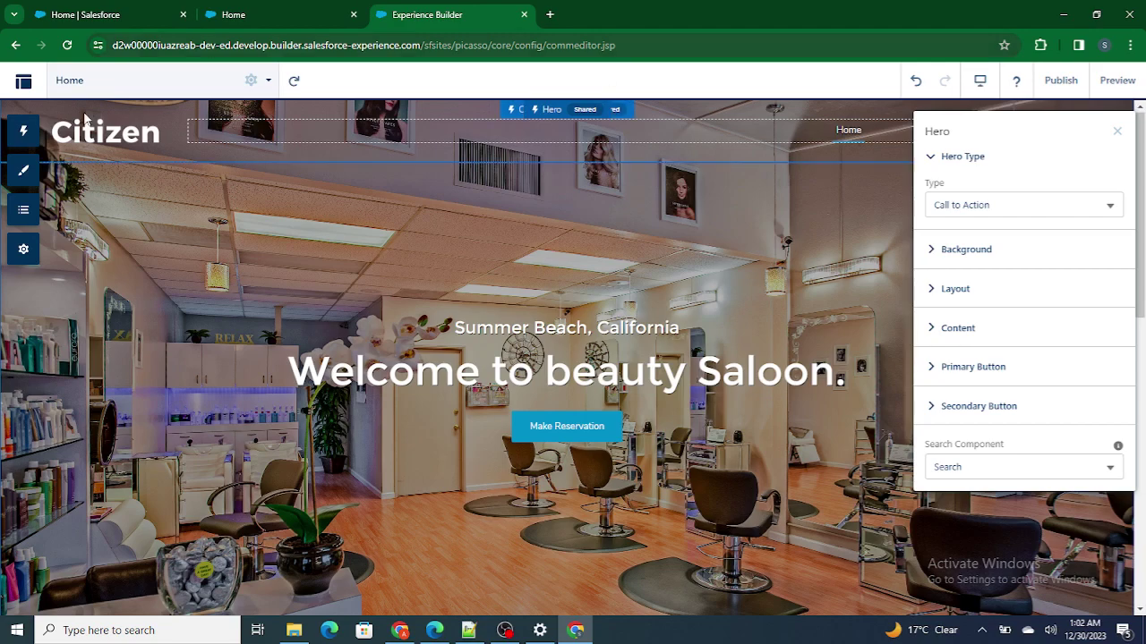
Dismiss the Hero property panel so the Home page's whole navigation bar shows.
scroll(639, 230, down, 1)
scroll(639, 229, down, 5)
scroll(639, 229, up, 6)
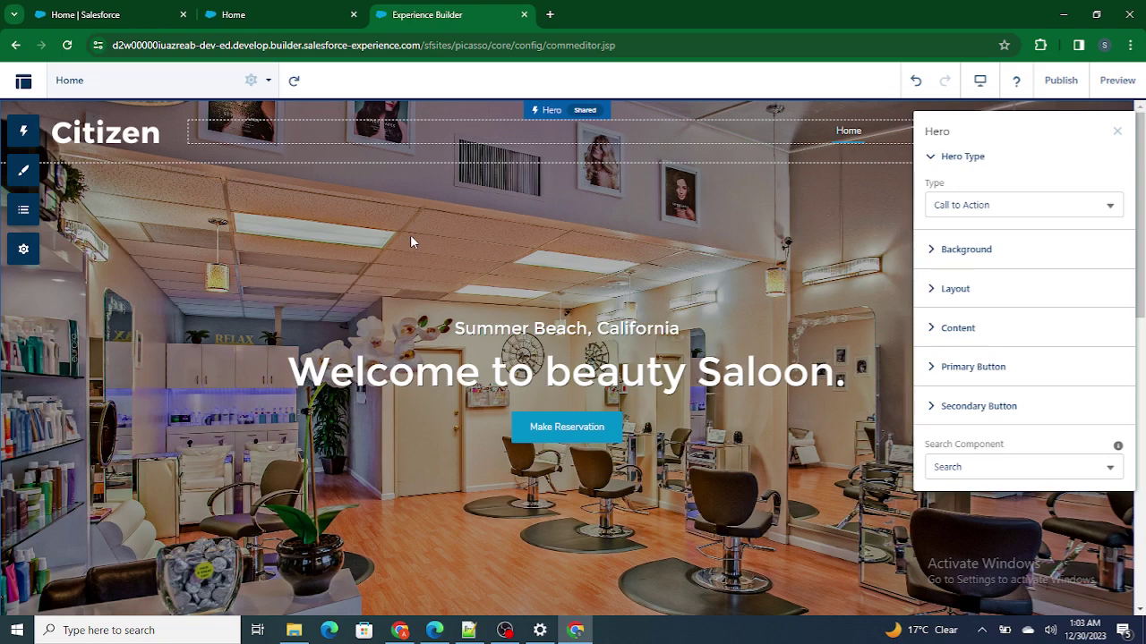
click(1117, 133)
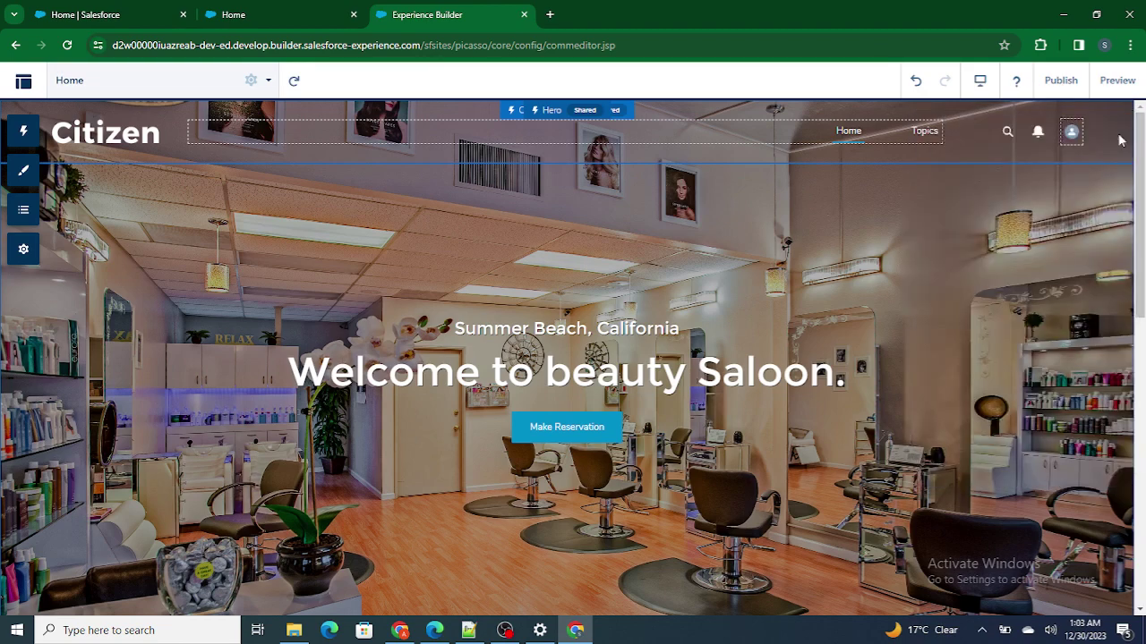
Start a new blank standard page from the Pages menu.
click(251, 80)
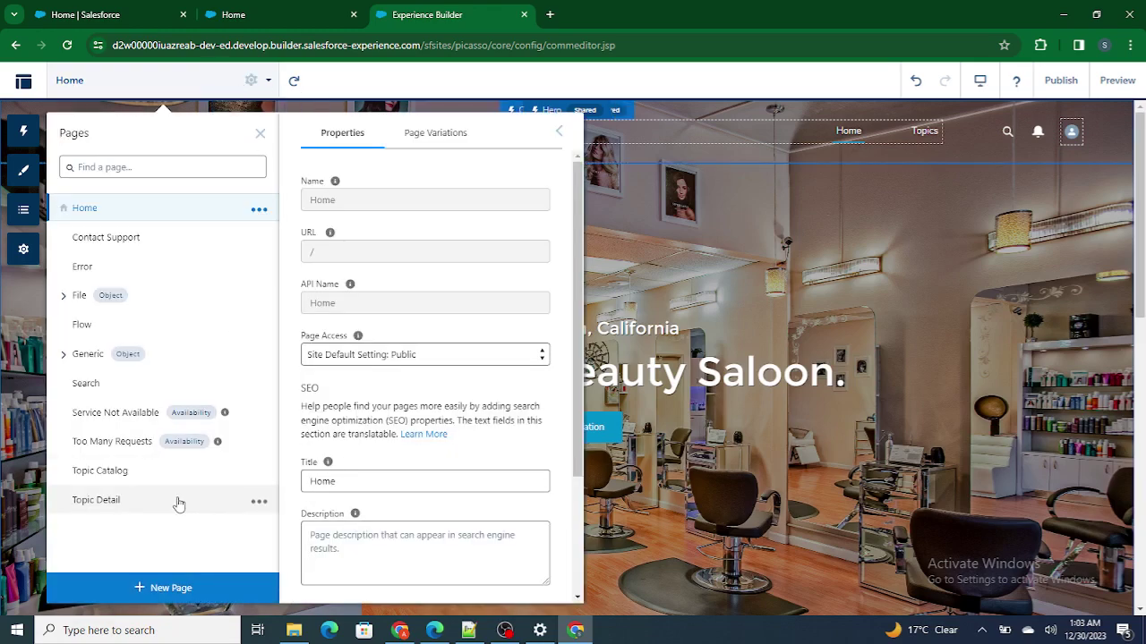
click(163, 591)
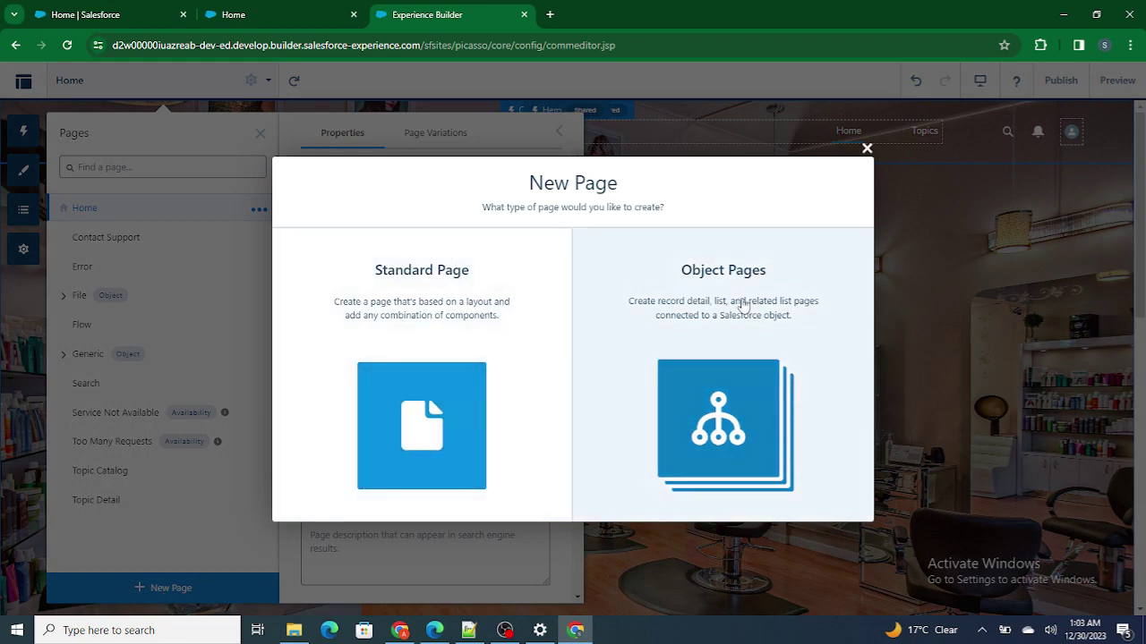
click(450, 285)
click(801, 211)
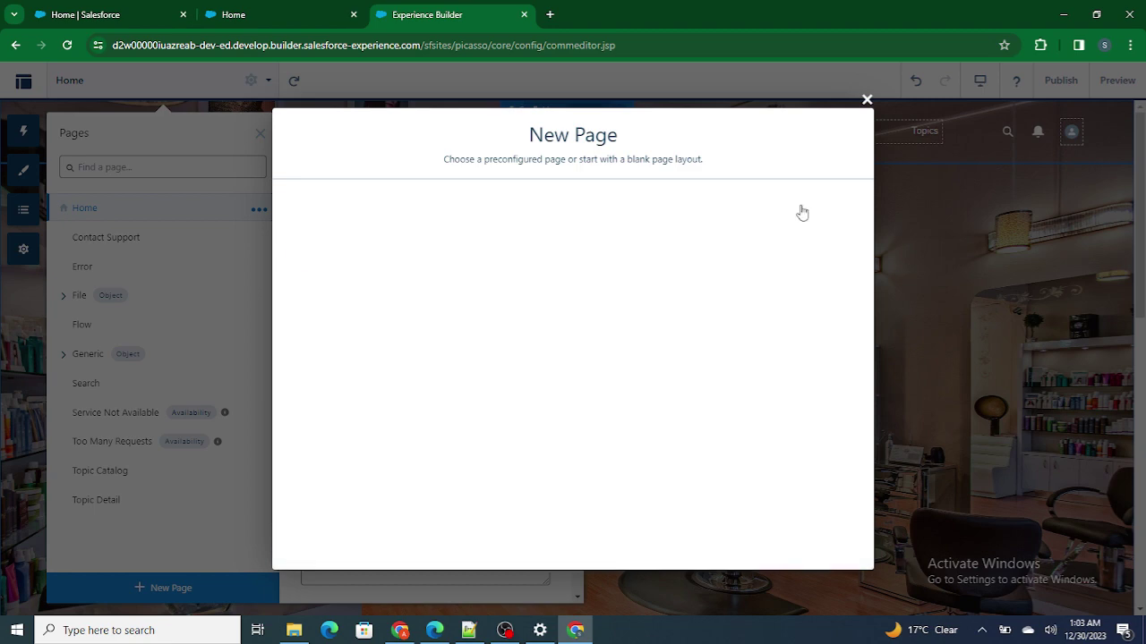
Browse the available content layouts, then cancel the new page.
scroll(435, 386, down, 1)
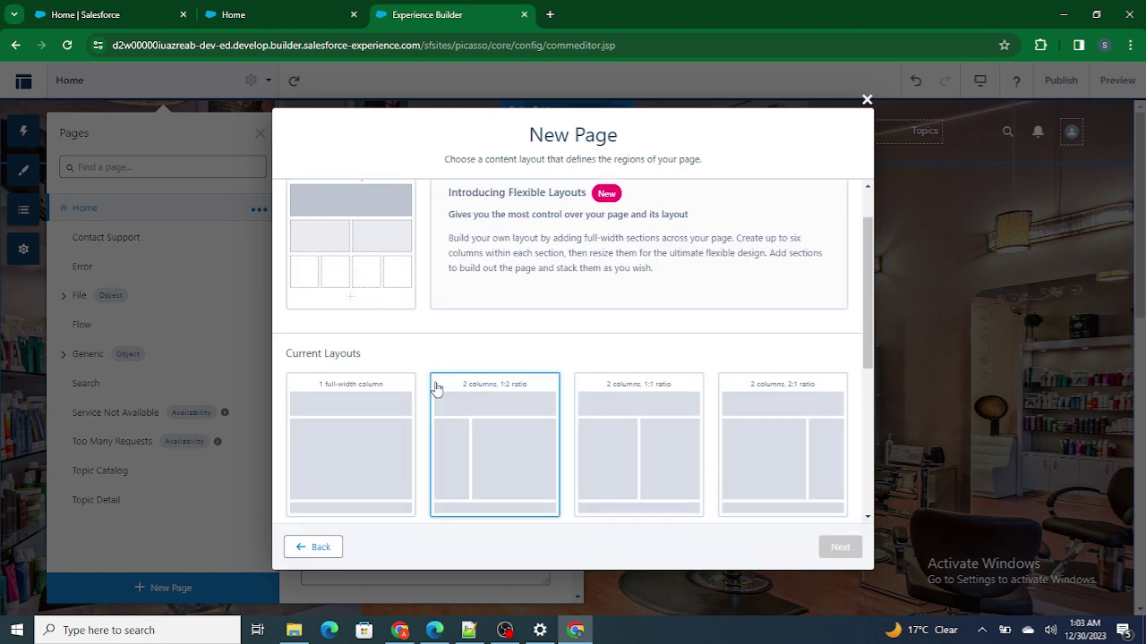
scroll(437, 387, up, 1)
scroll(437, 388, down, 1)
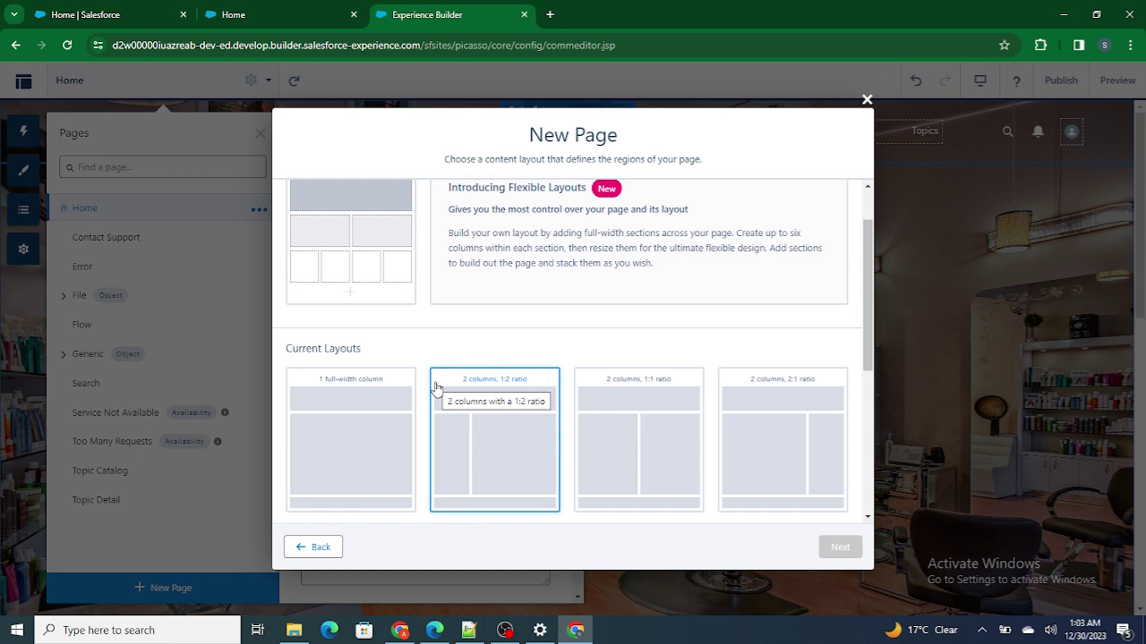
scroll(437, 388, down, 4)
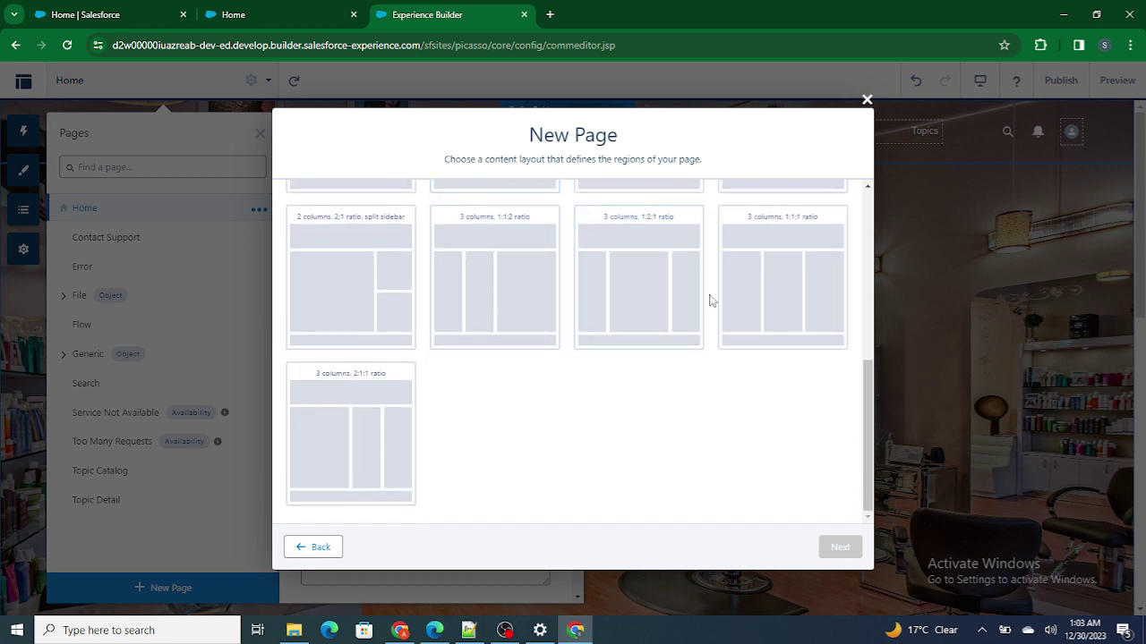
scroll(710, 300, up, 2)
scroll(707, 340, up, 1)
scroll(701, 375, down, 3)
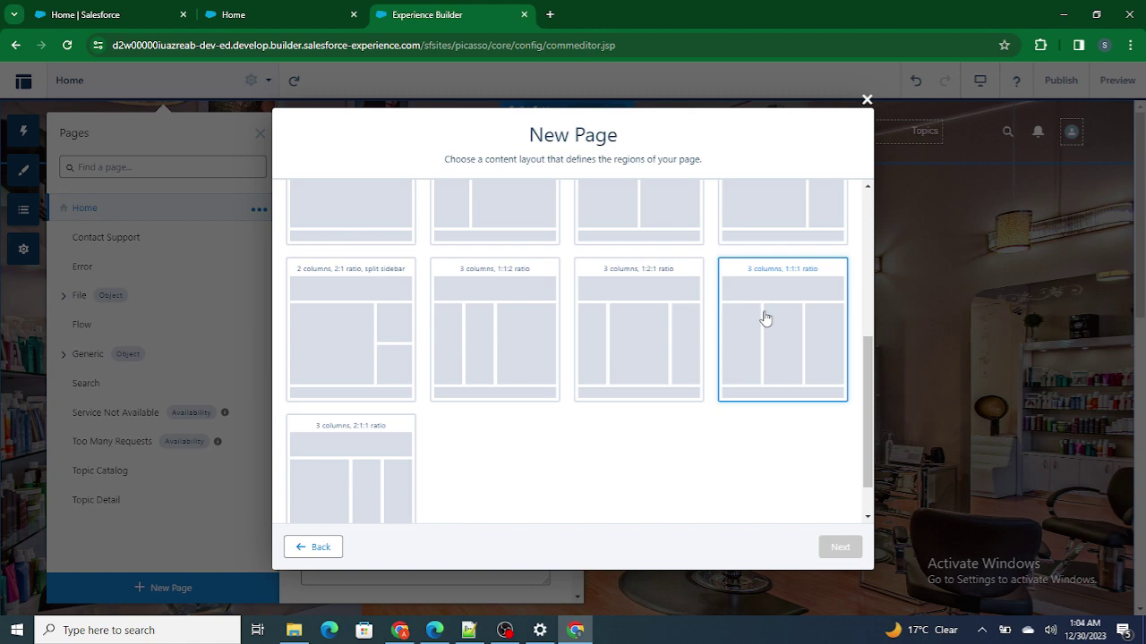
click(867, 100)
Confirm in Home's page properties that its Content Layout is 3 columns, 1:1:1.
click(784, 402)
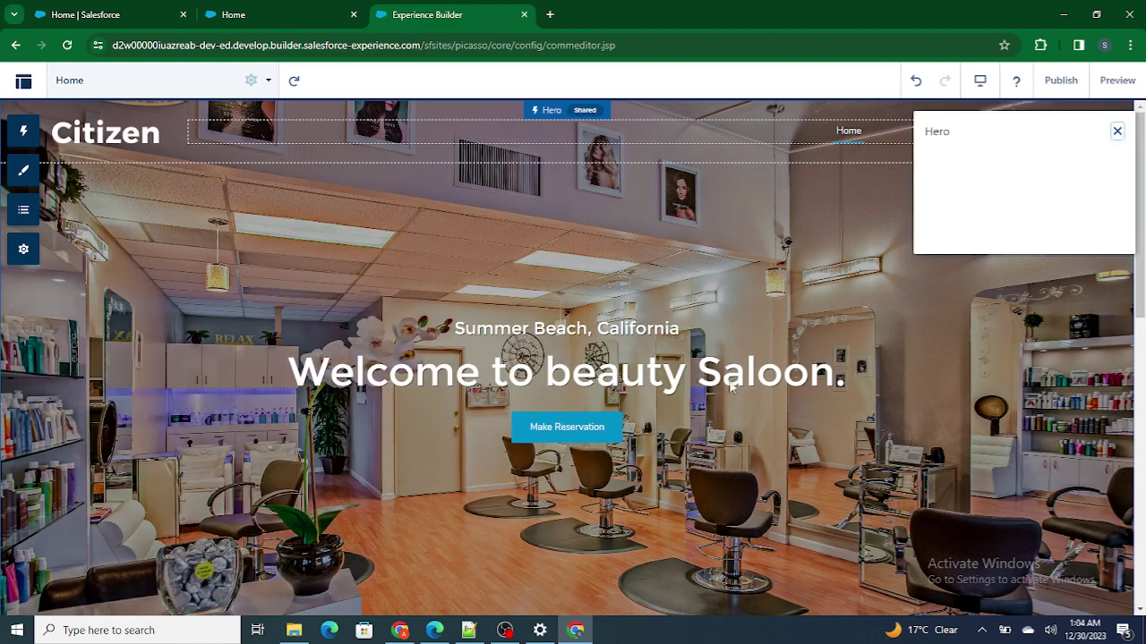
click(250, 80)
scroll(283, 428, down, 2)
scroll(410, 435, up, 2)
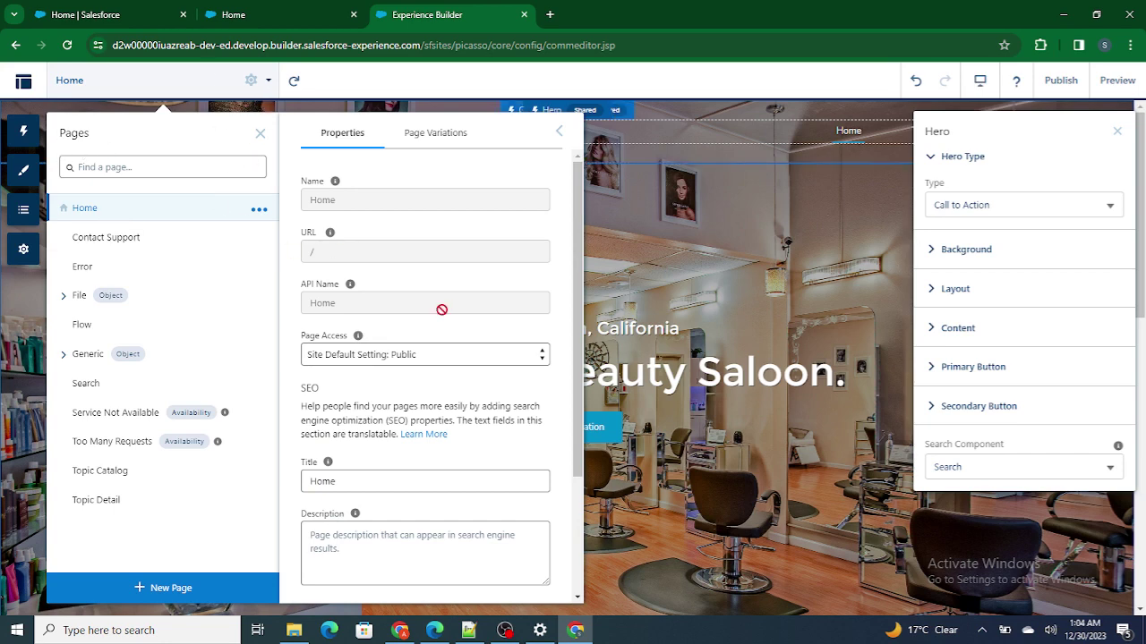
scroll(441, 309, down, 2)
scroll(442, 310, down, 1)
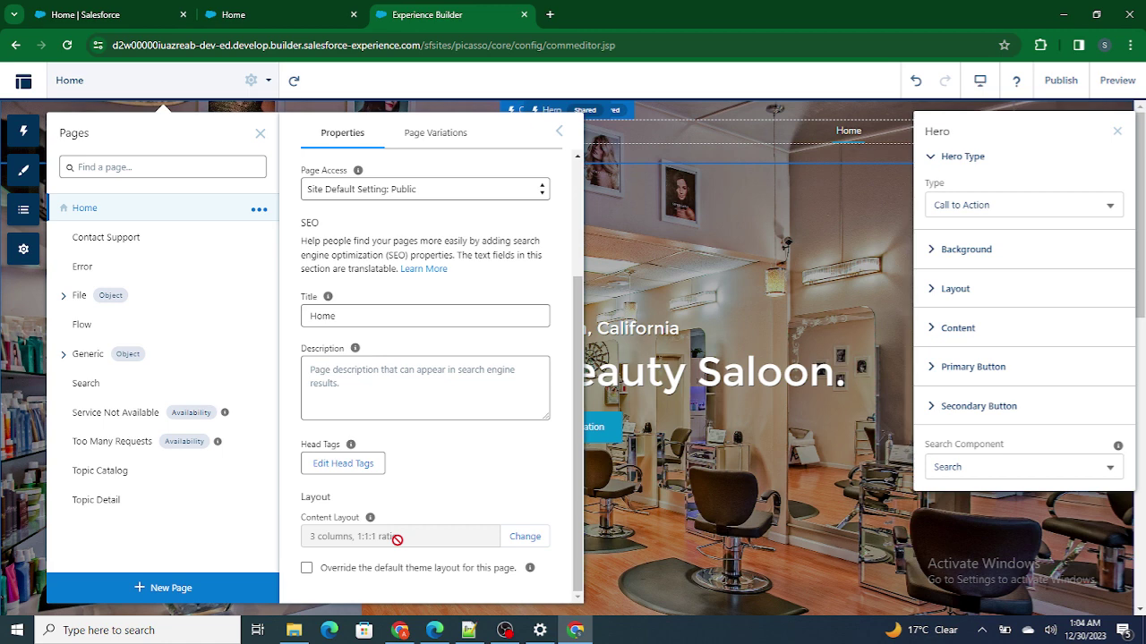
click(716, 223)
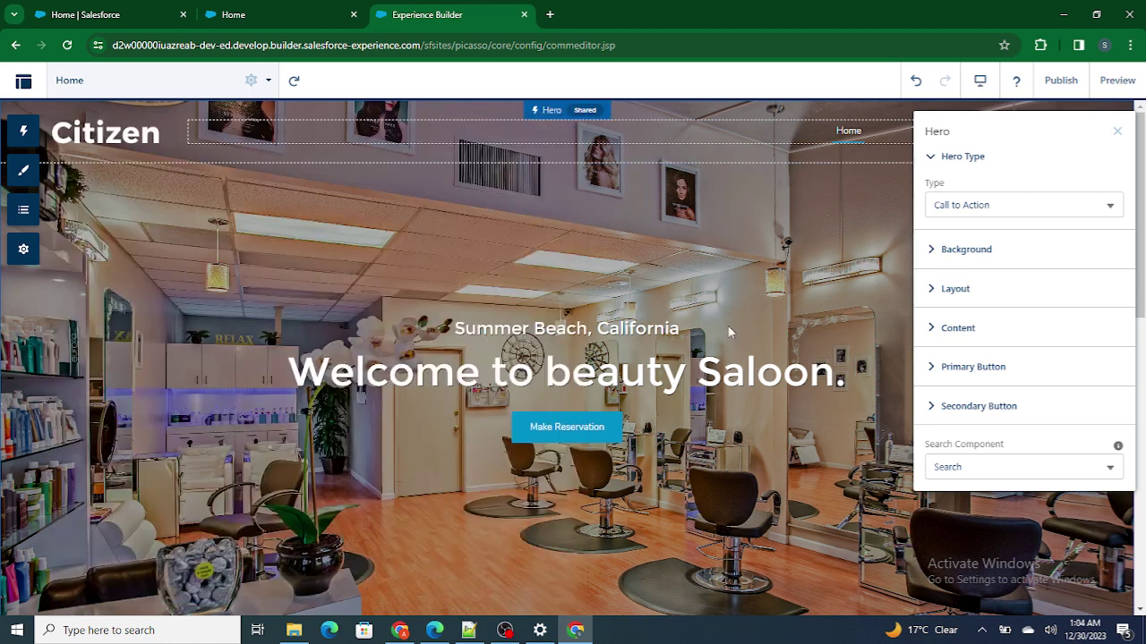
click(253, 79)
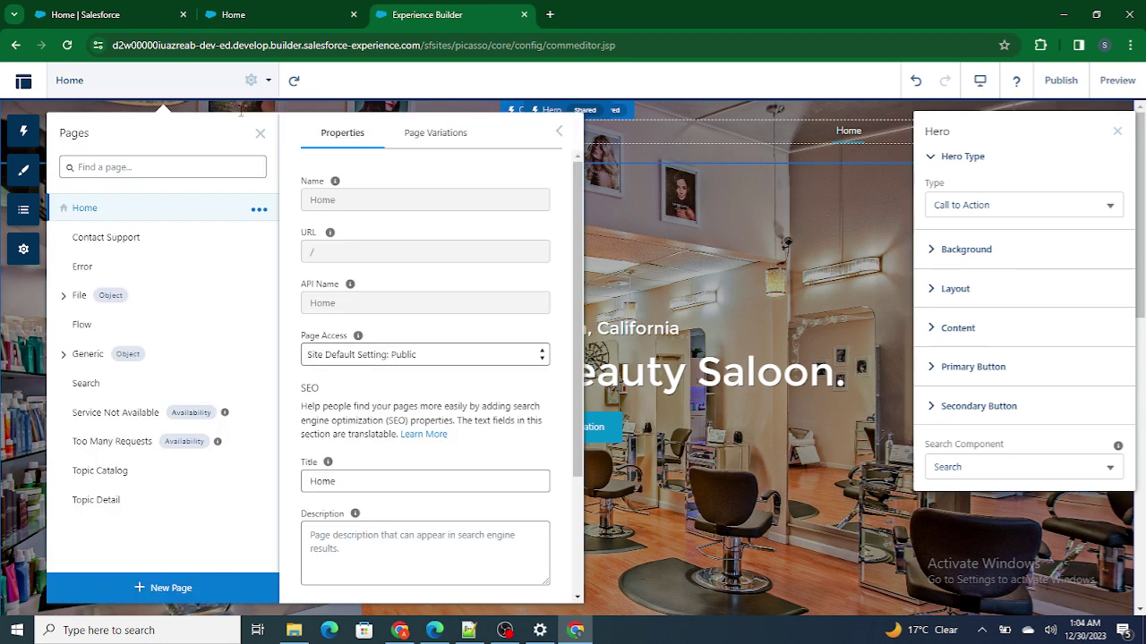
Create a blank standard page named 'About Us' with the 3 columns, 1:1:1 layout.
click(165, 590)
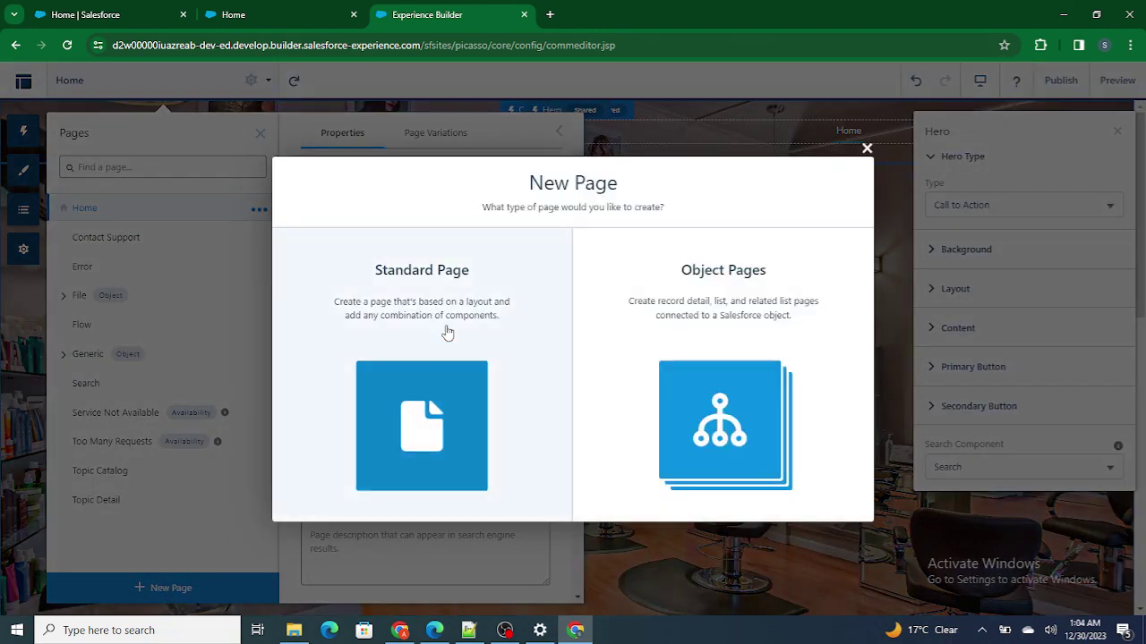
click(450, 329)
click(849, 215)
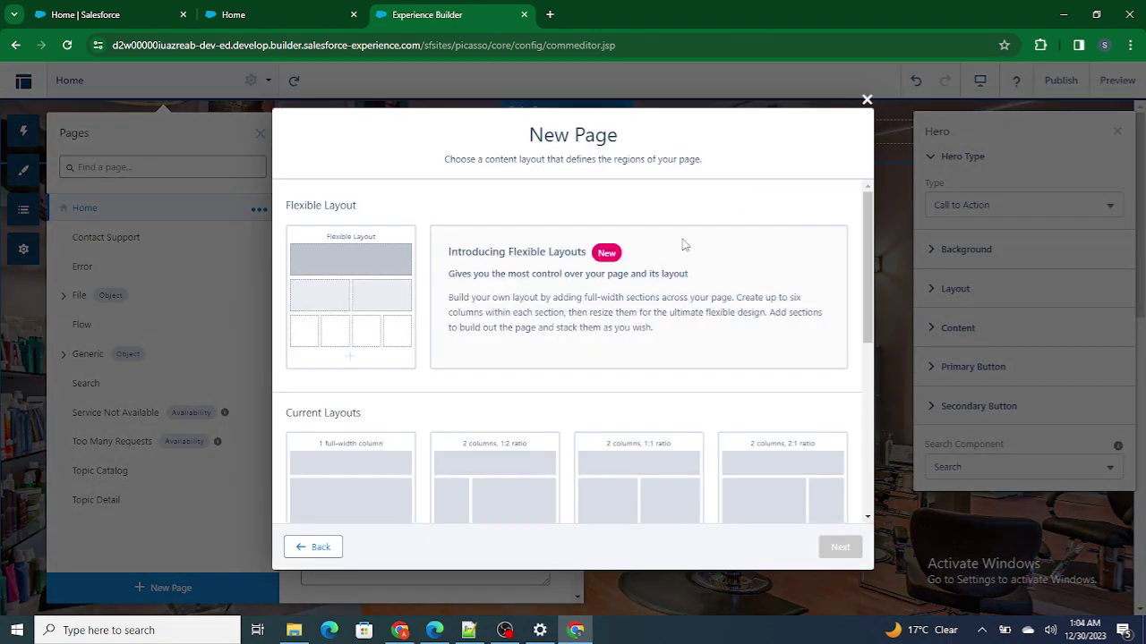
scroll(502, 367, down, 2)
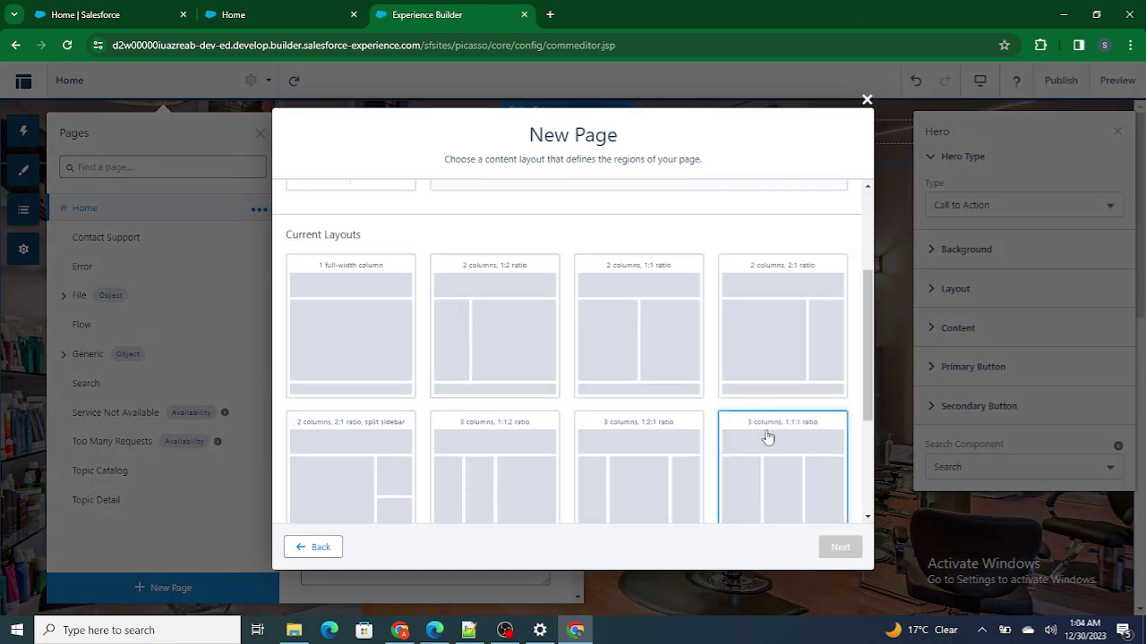
scroll(767, 437, down, 2)
click(795, 278)
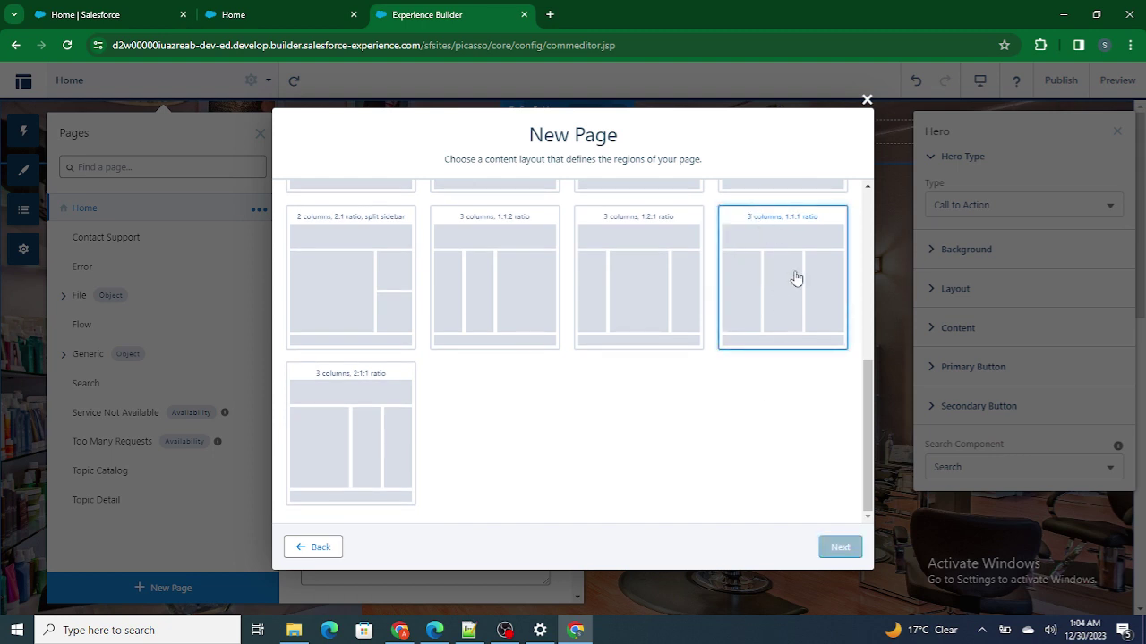
click(830, 556)
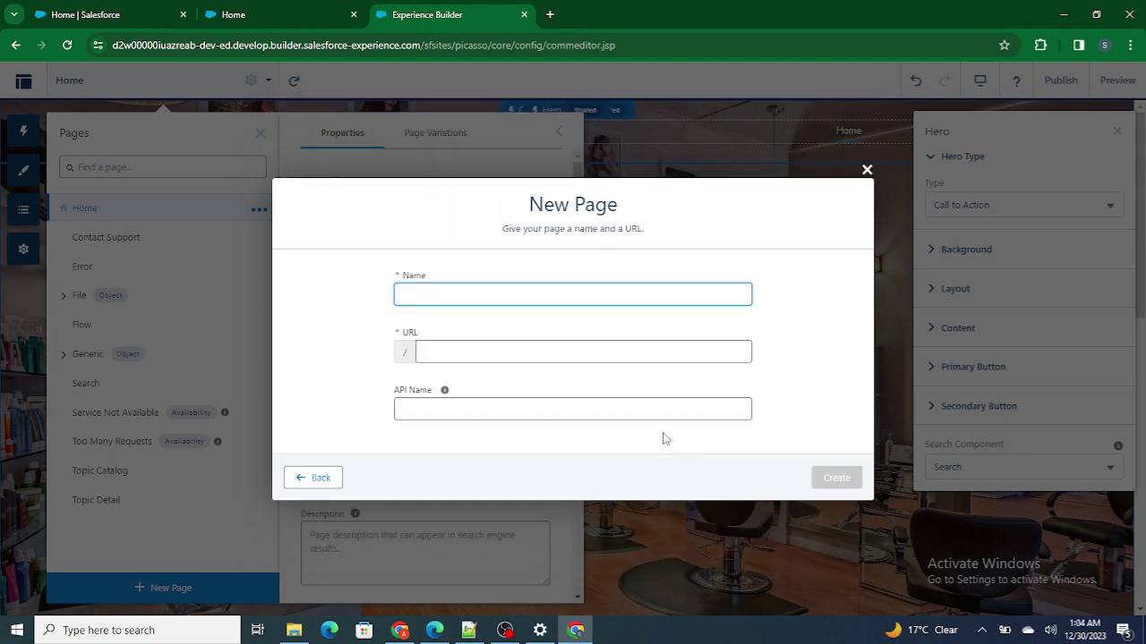
text(About Us)
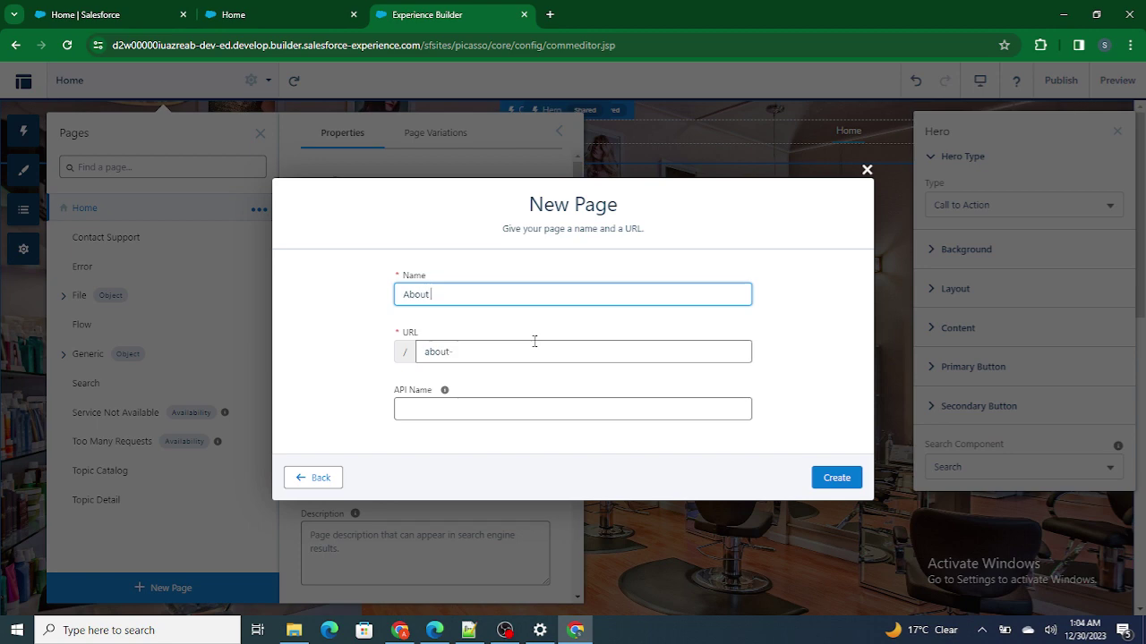
click(838, 480)
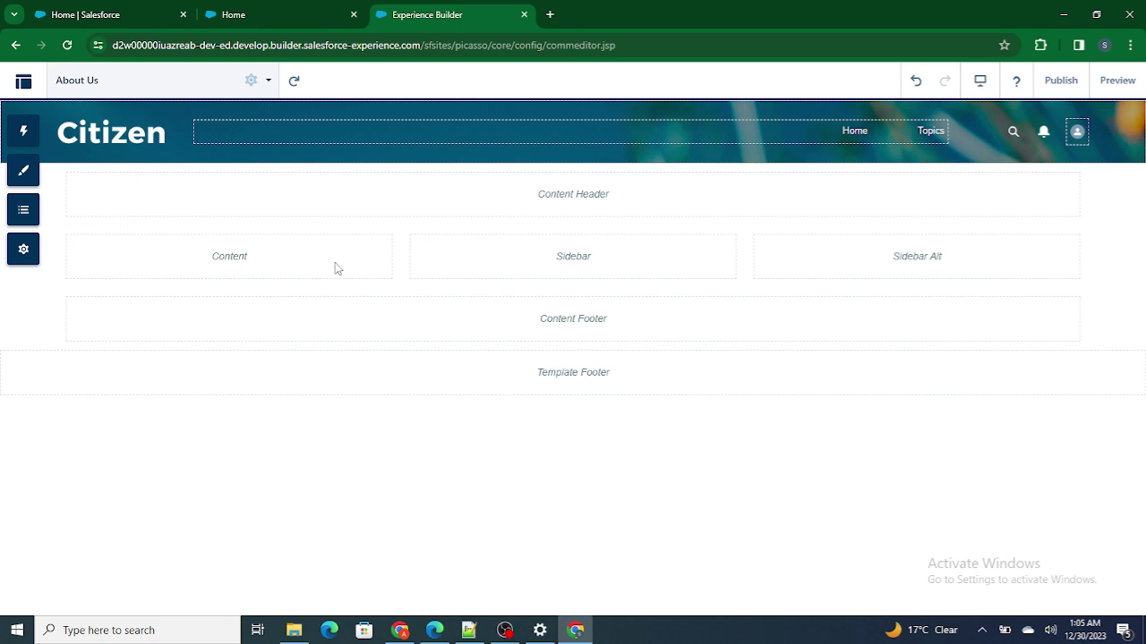
Drop Rich Content Editors into the About Us Content, Sidebar and Sidebar Alt columns.
double_click(214, 255)
drag(510, 269, 631, 273)
drag(845, 275, 974, 264)
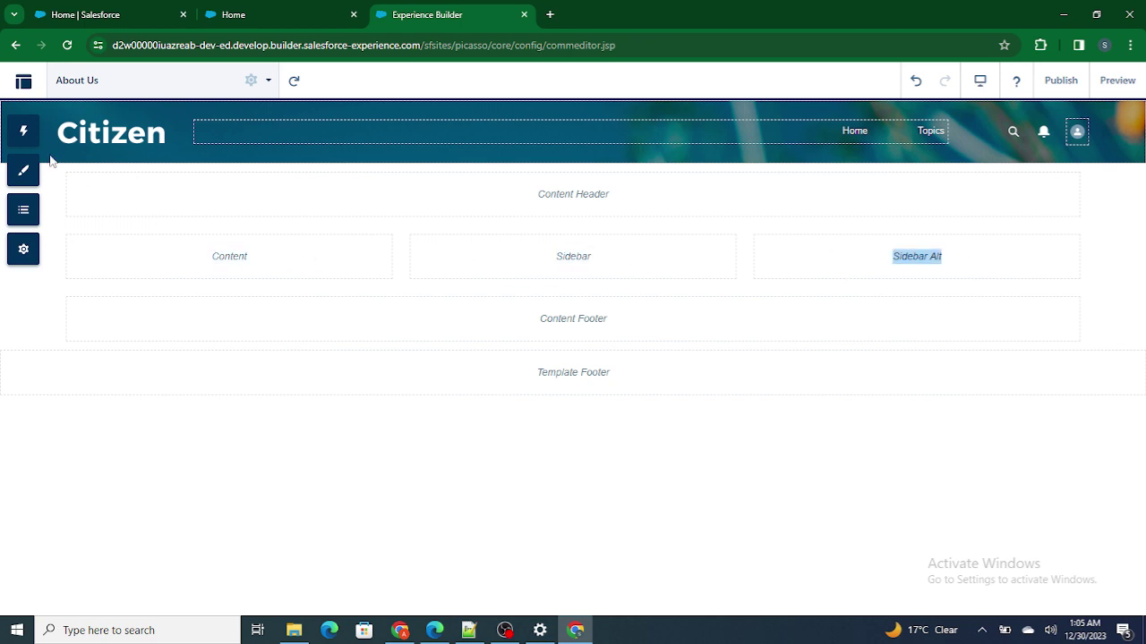
click(23, 131)
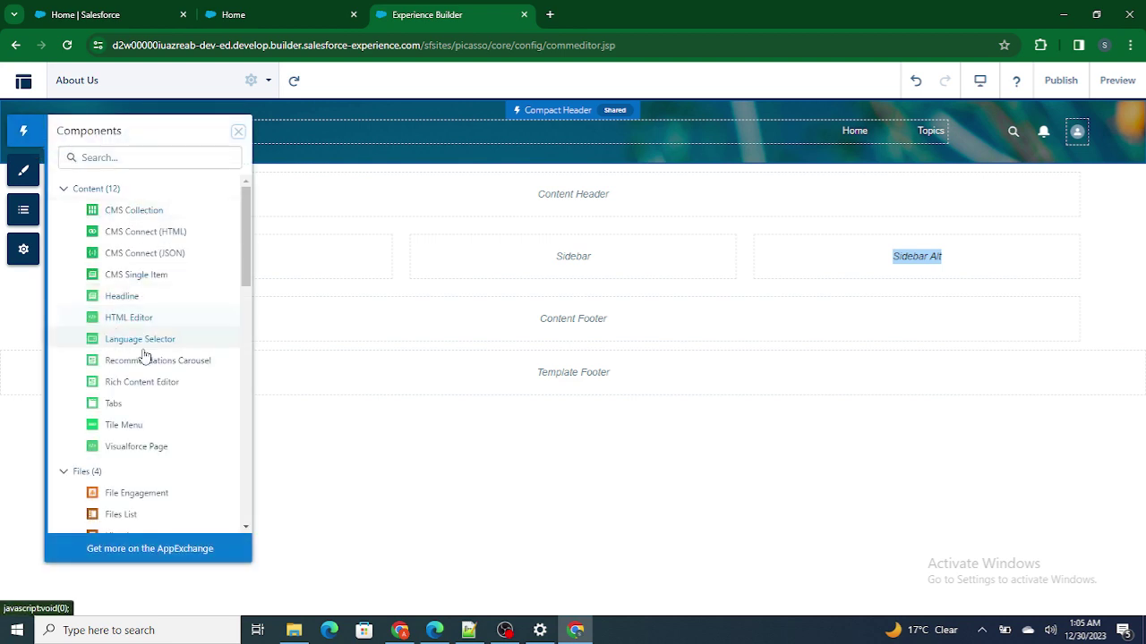
drag(146, 383, 347, 247)
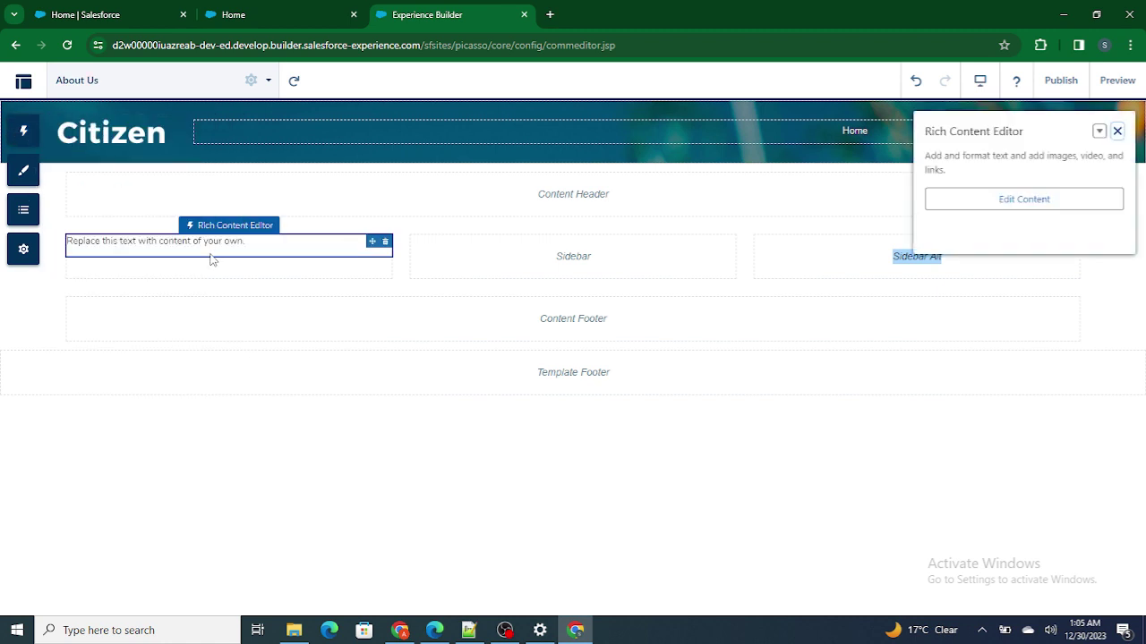
click(23, 131)
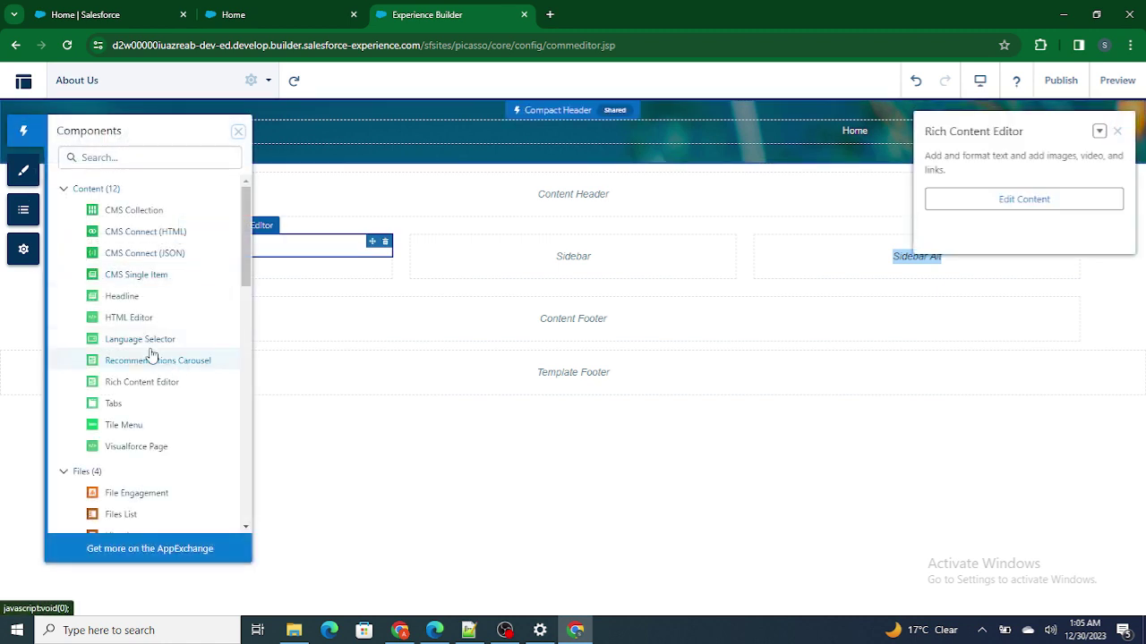
drag(147, 383, 456, 264)
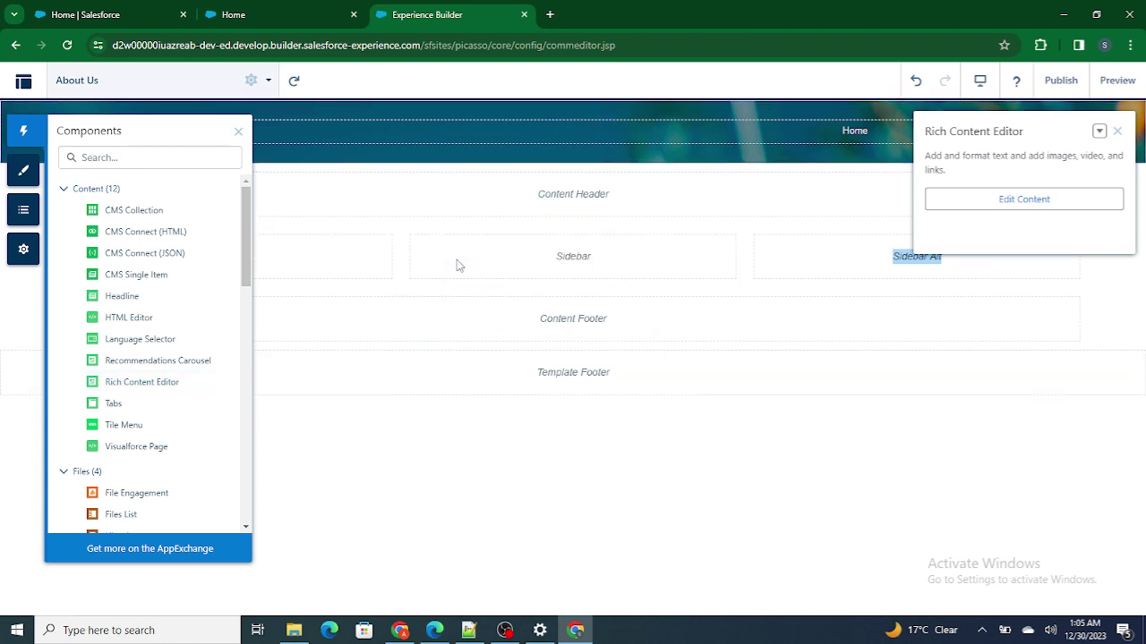
click(1117, 132)
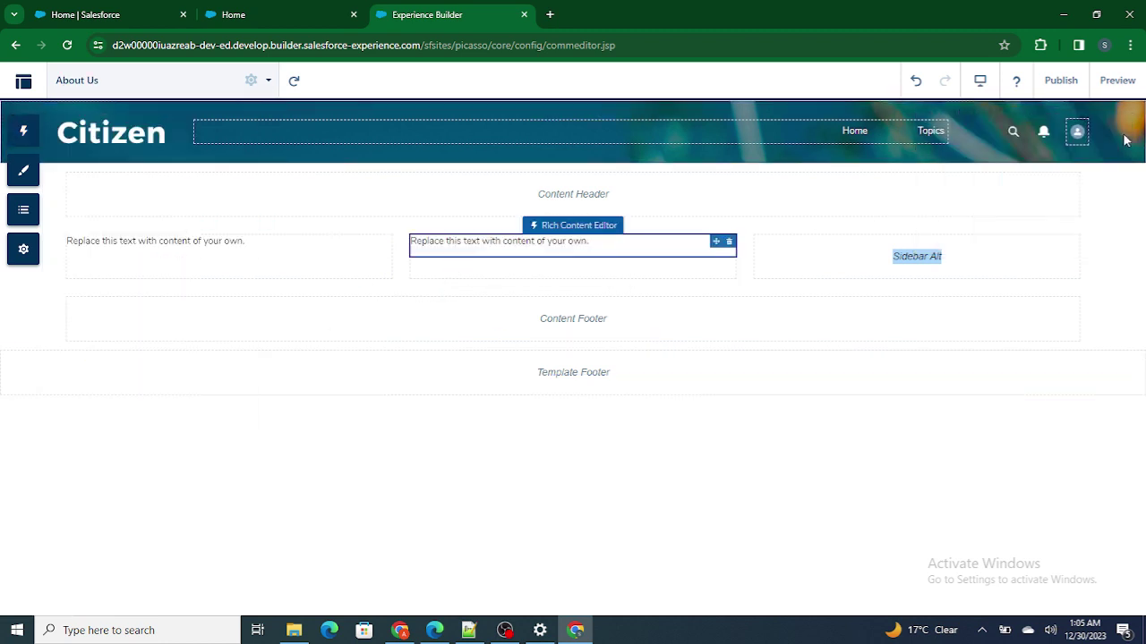
click(28, 142)
drag(124, 386, 806, 270)
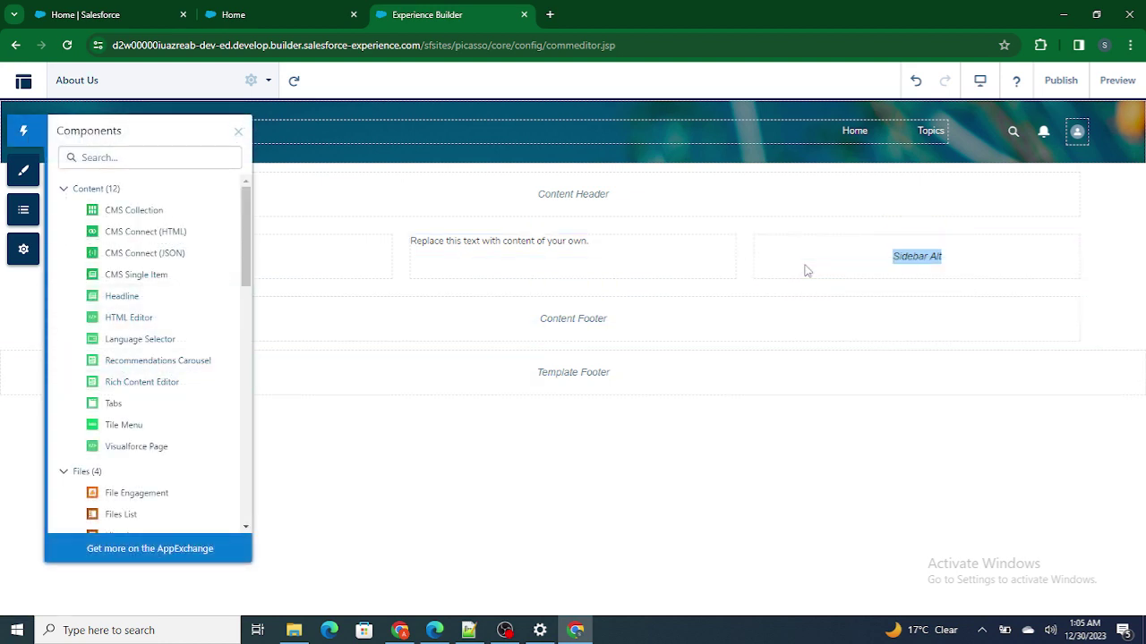
click(246, 245)
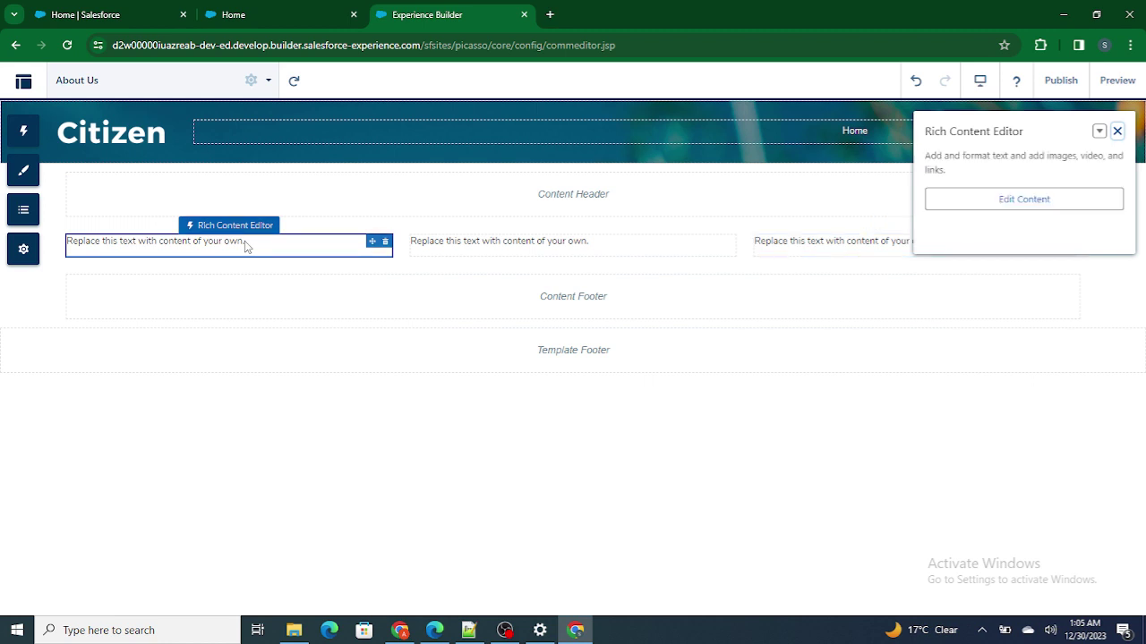
click(251, 80)
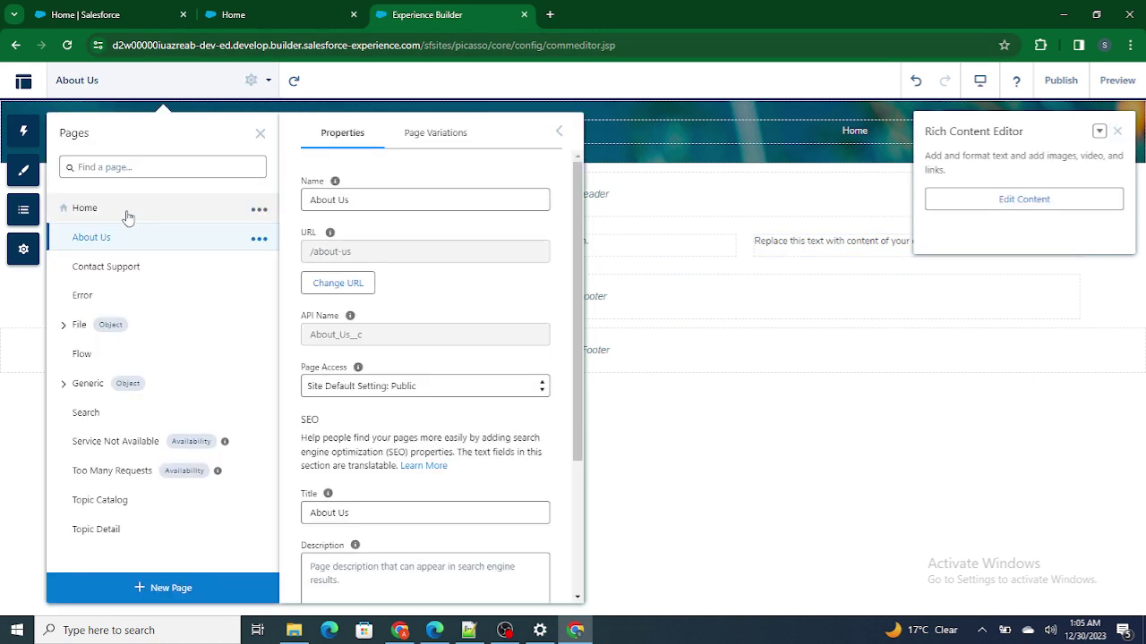
Switch the editor to Home and review the live site's salon hero and three-photo gallery.
click(128, 217)
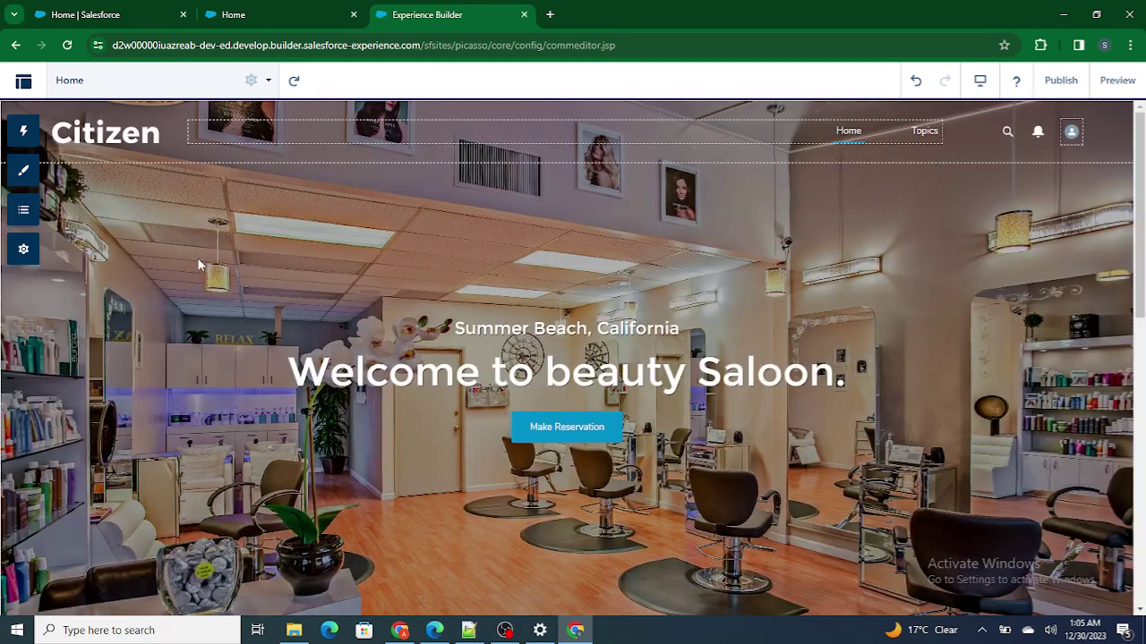
scroll(286, 383, down, 8)
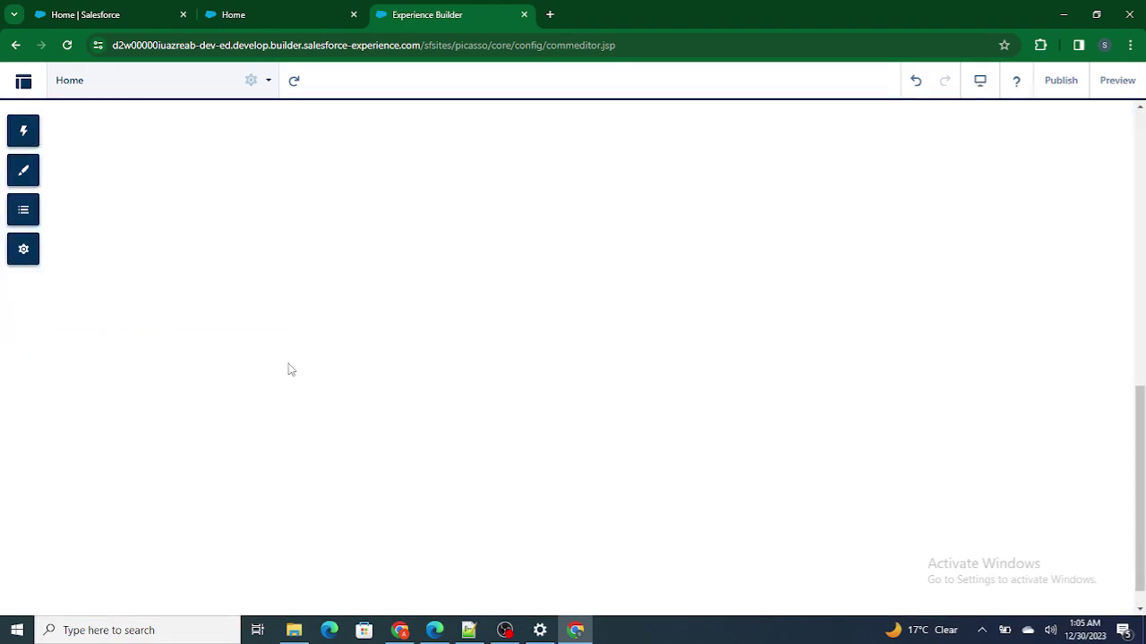
click(266, 14)
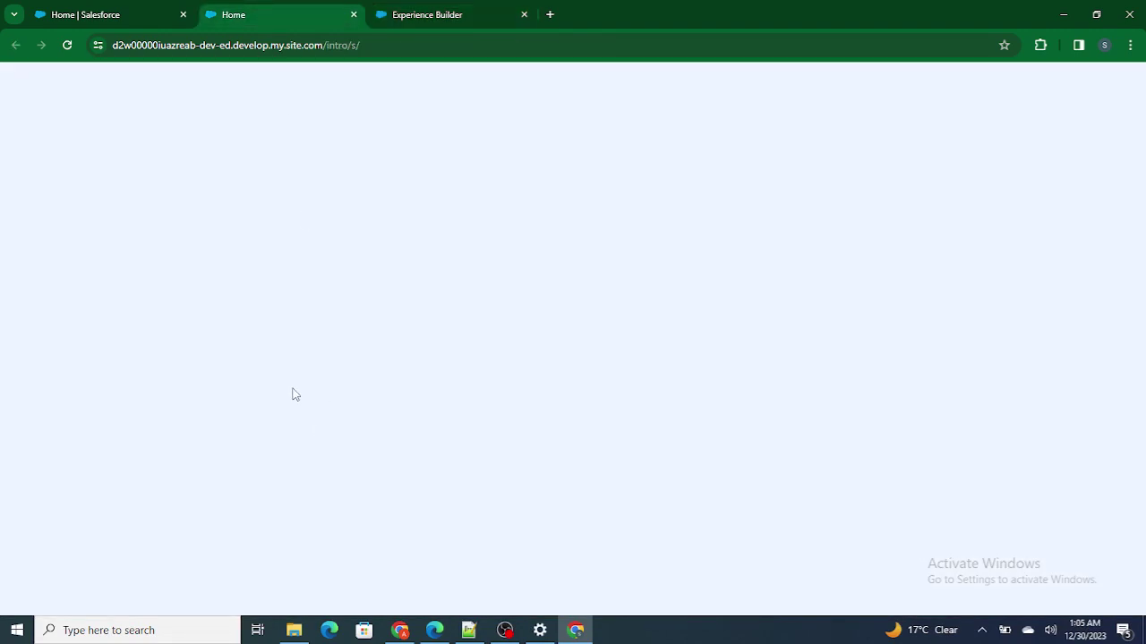
scroll(488, 311, down, 6)
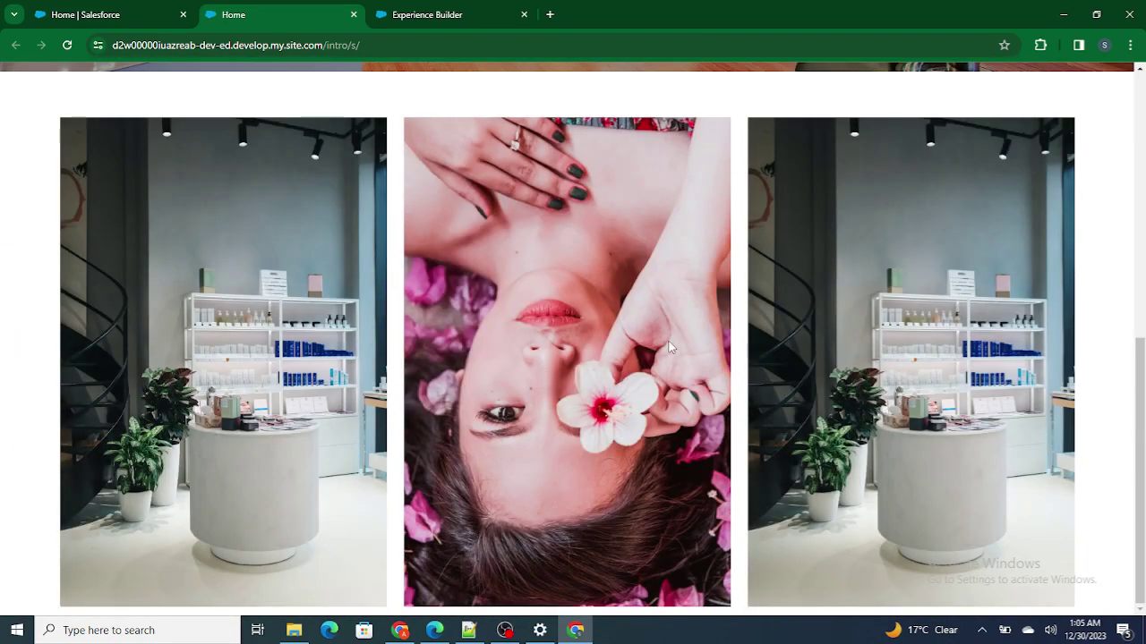
scroll(669, 347, up, 6)
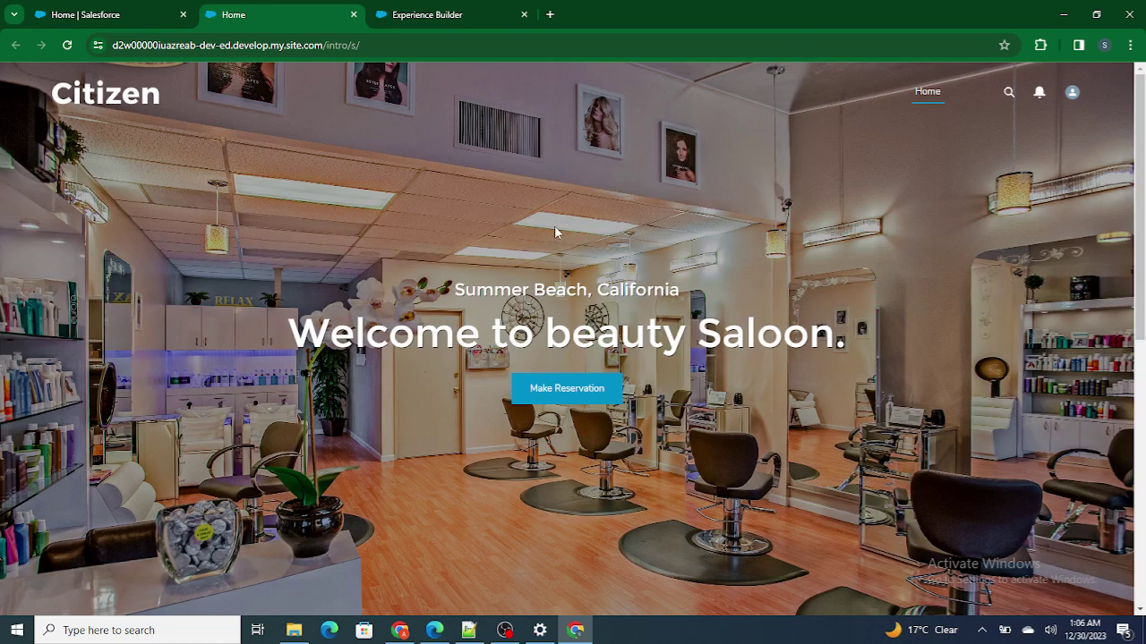
scroll(440, 414, down, 6)
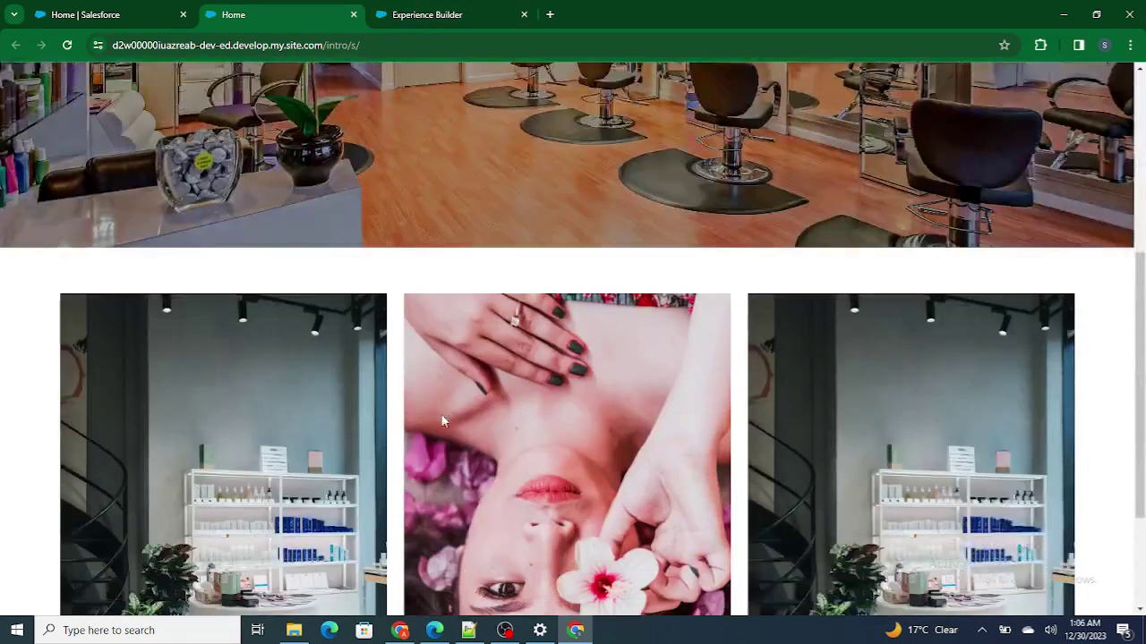
click(414, 11)
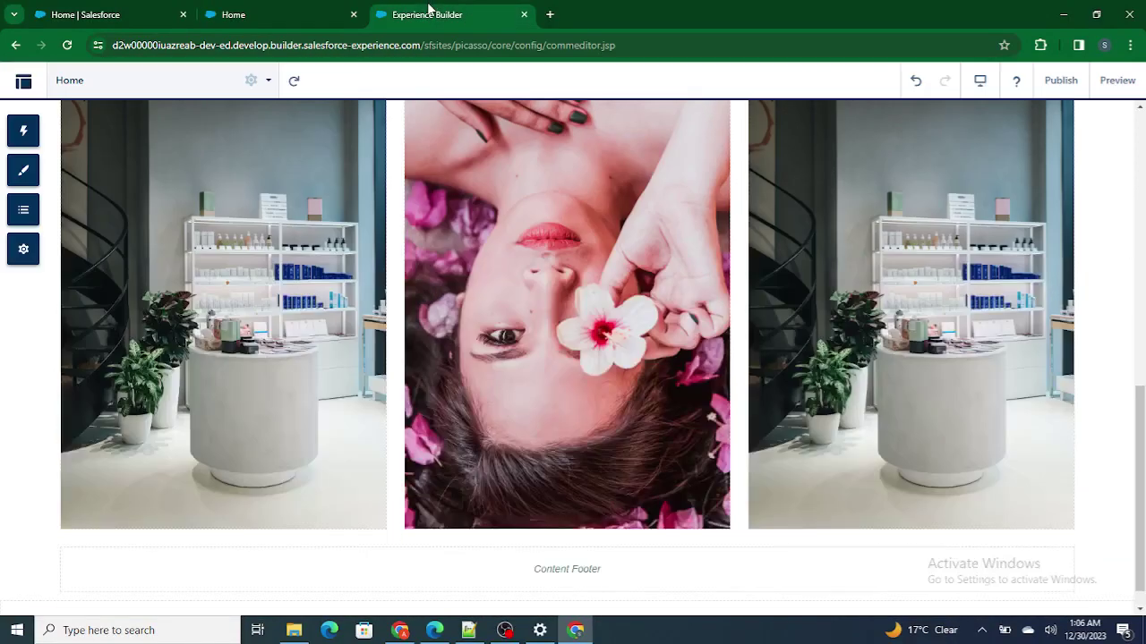
Switch to the About Us page and briefly open the first text block for editing.
click(255, 80)
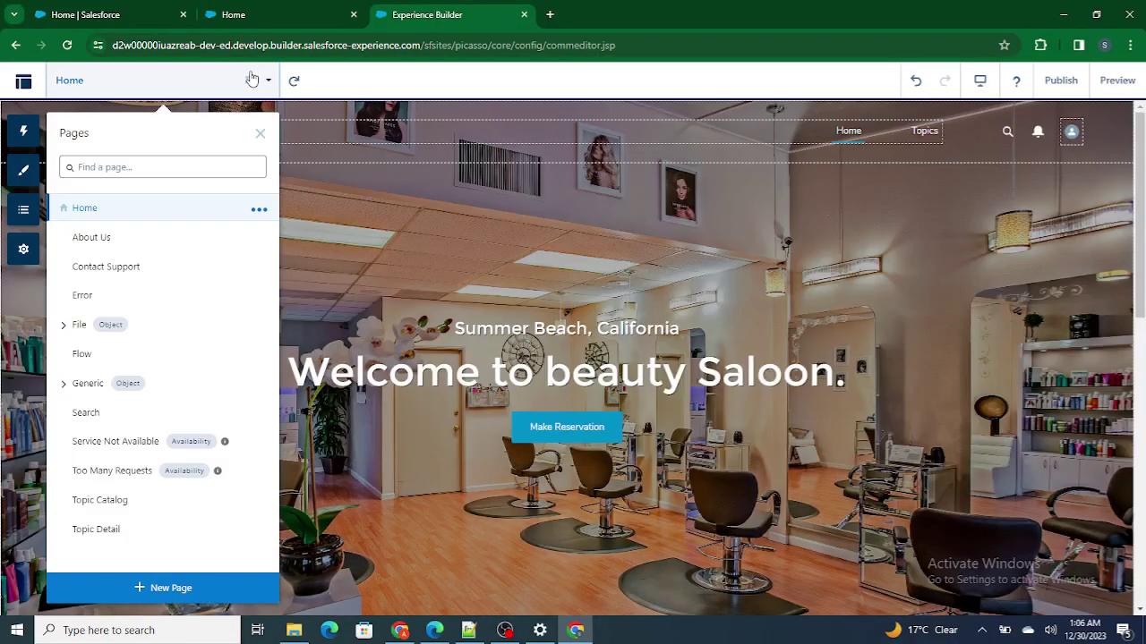
click(94, 238)
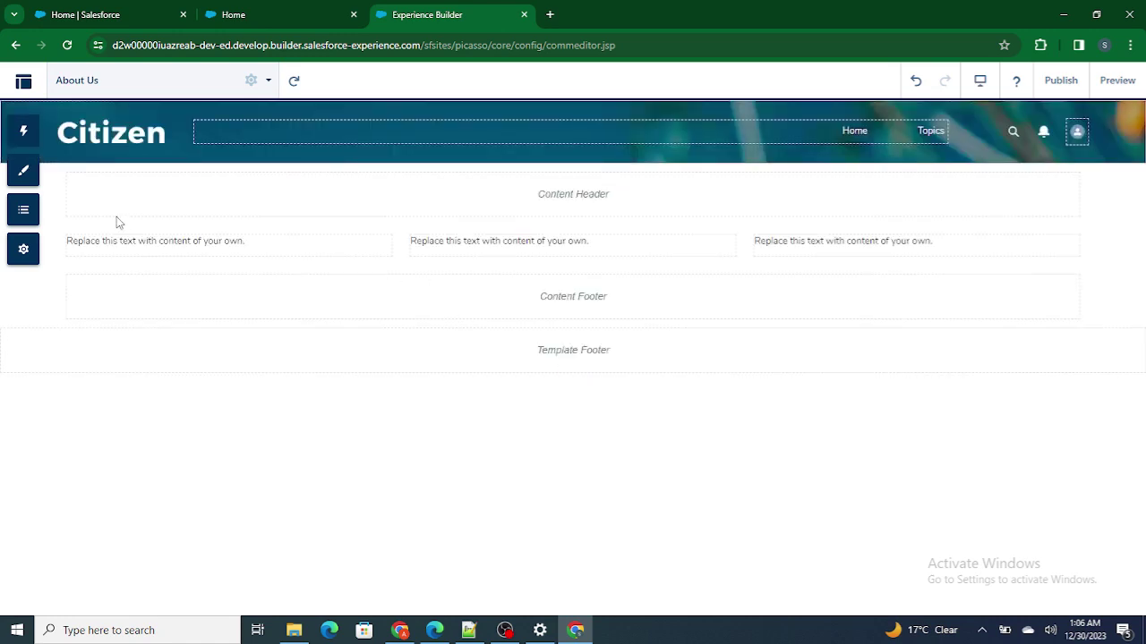
click(159, 248)
click(1009, 199)
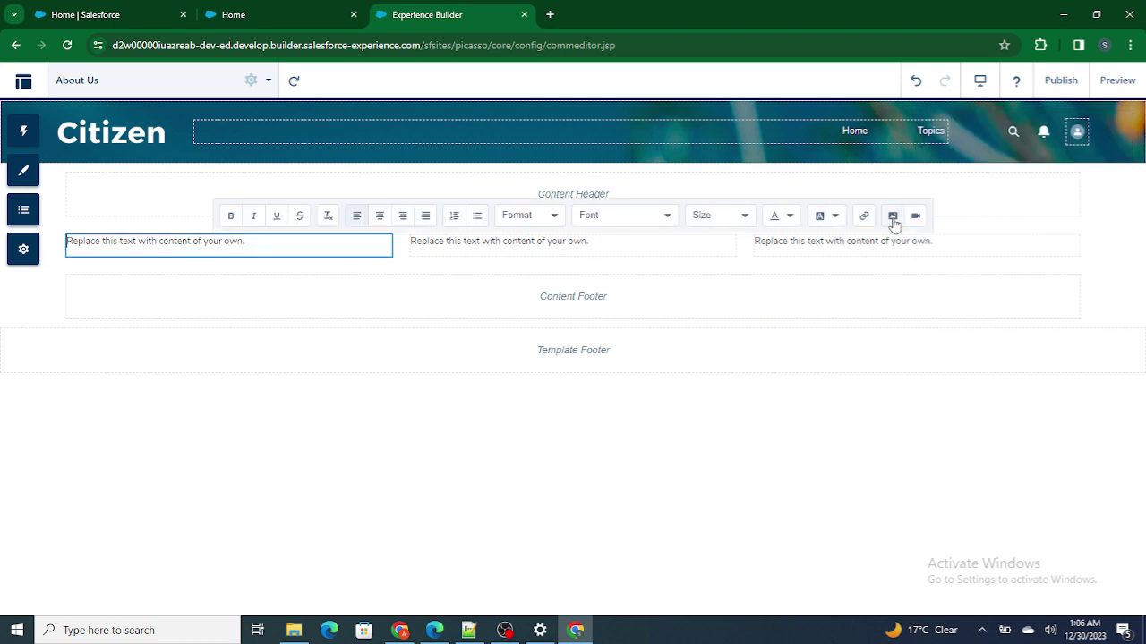
click(1071, 231)
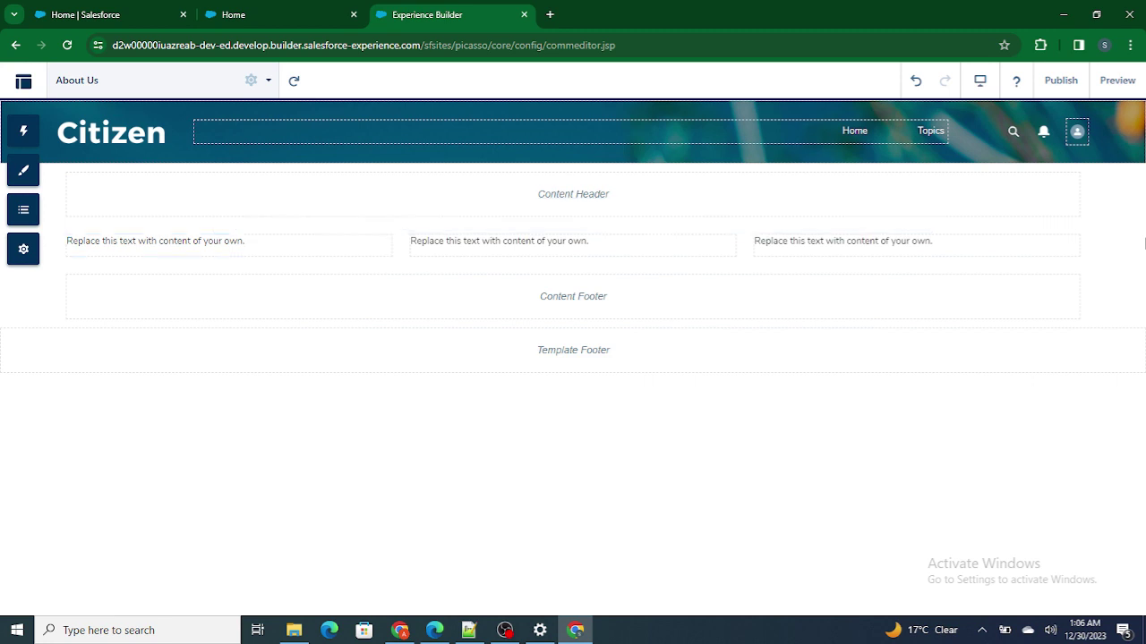
Clear the Compact Header's background image, then switch the editor to the Home page.
click(160, 162)
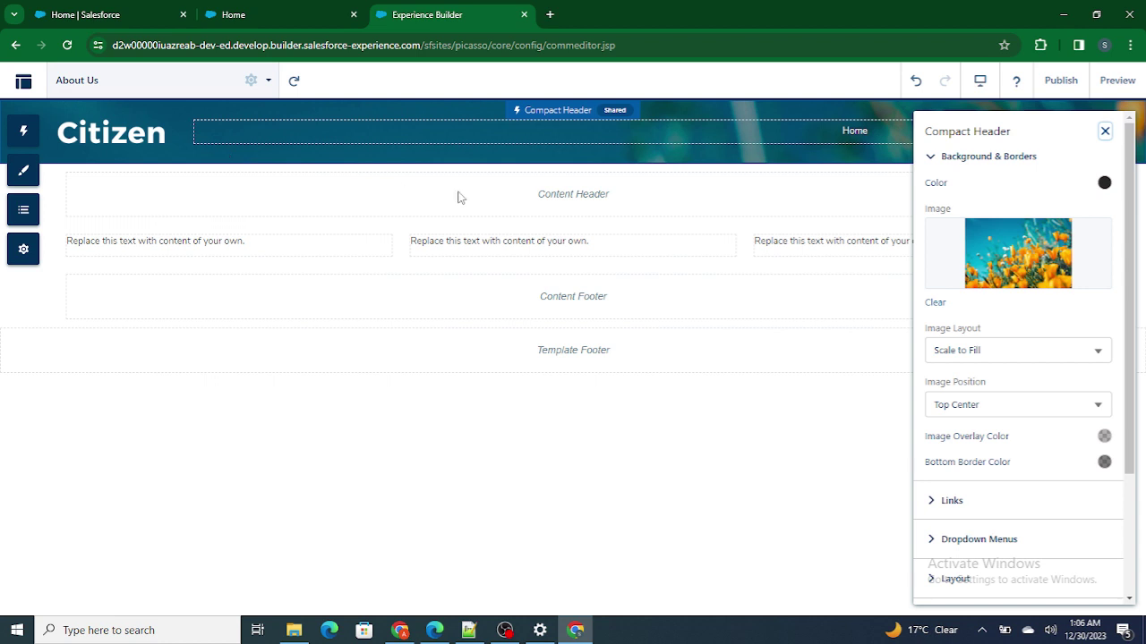
click(936, 303)
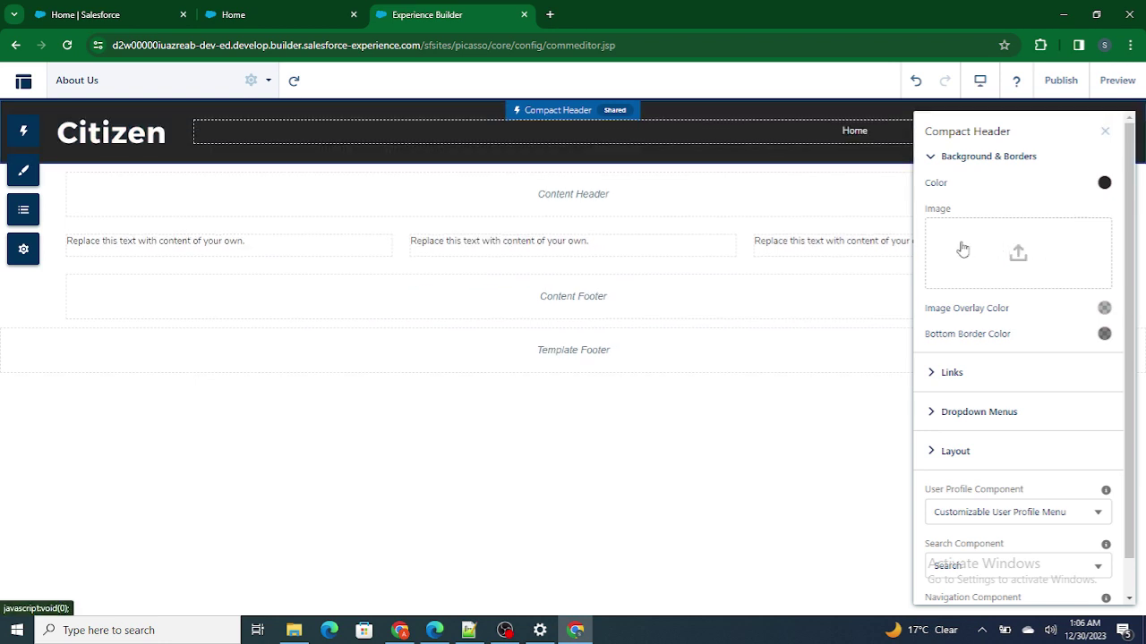
click(157, 177)
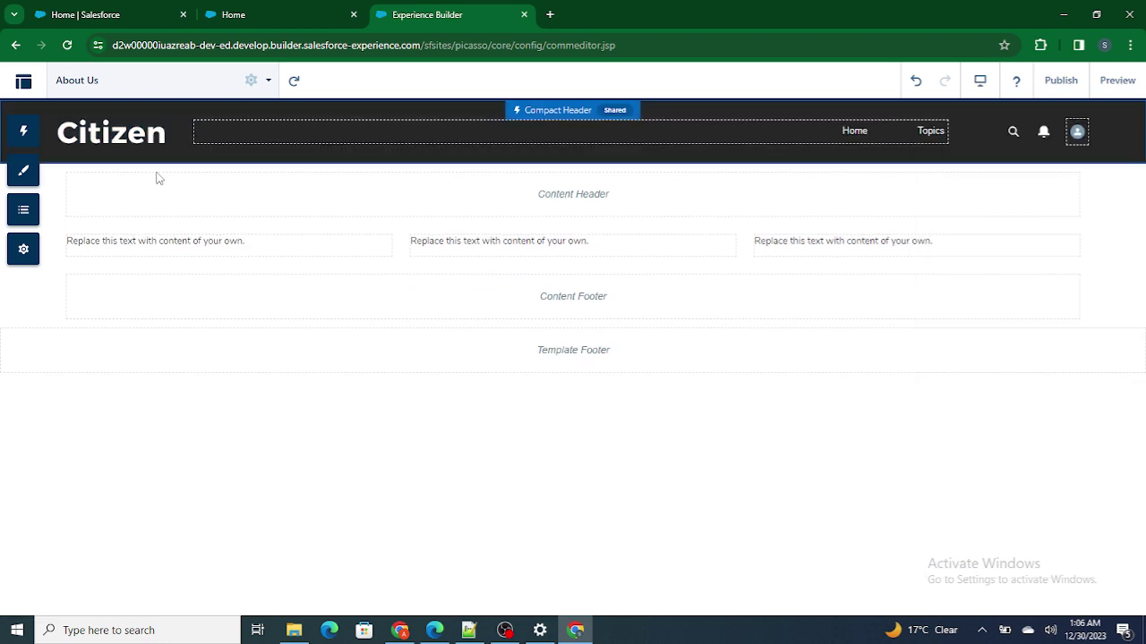
click(249, 81)
click(93, 213)
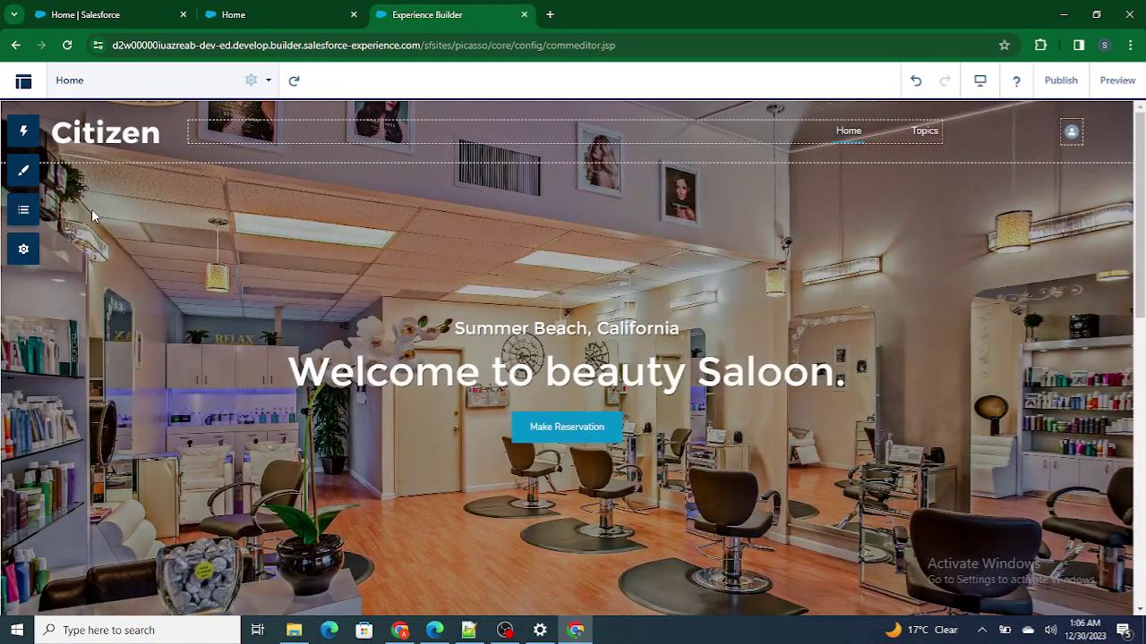
Inspect the Home page's Hero and Compact Header settings in turn.
click(91, 209)
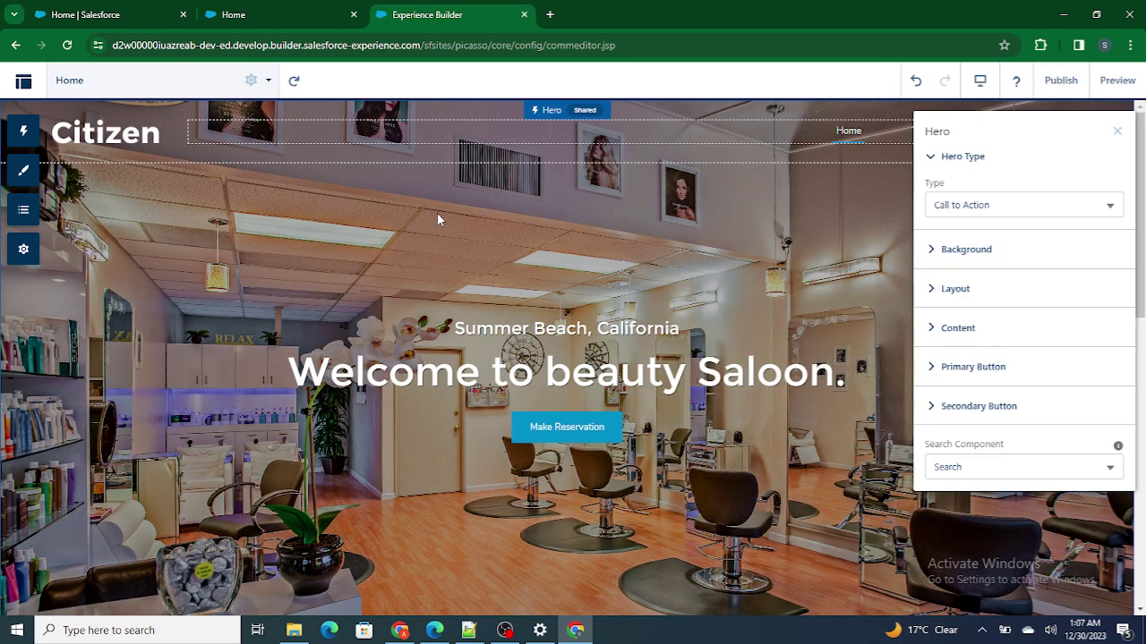
click(154, 152)
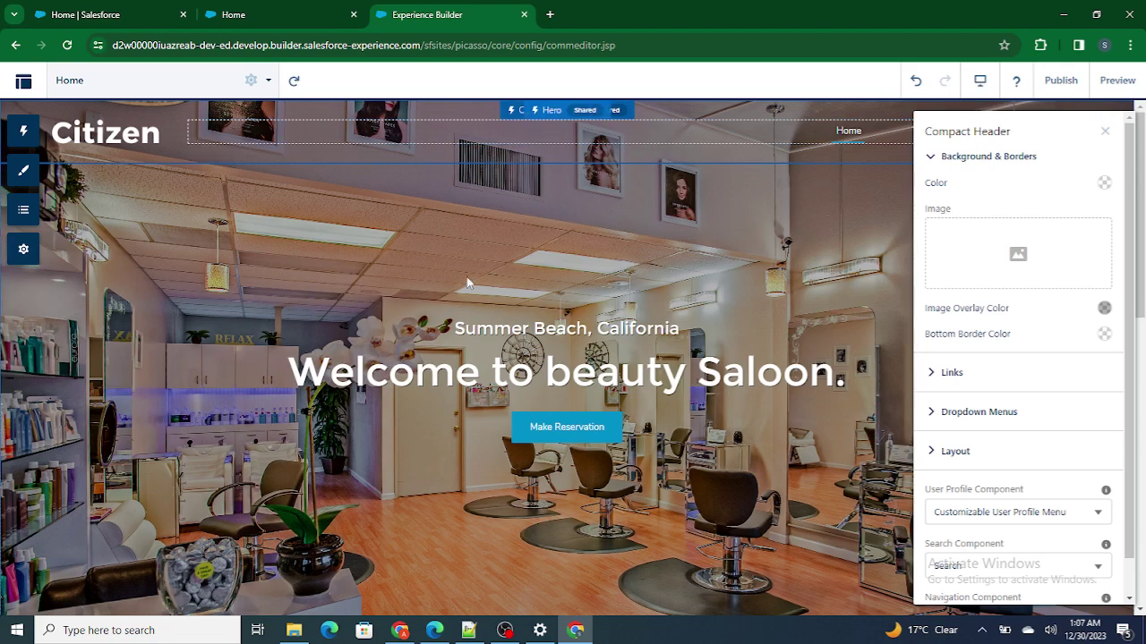
click(427, 295)
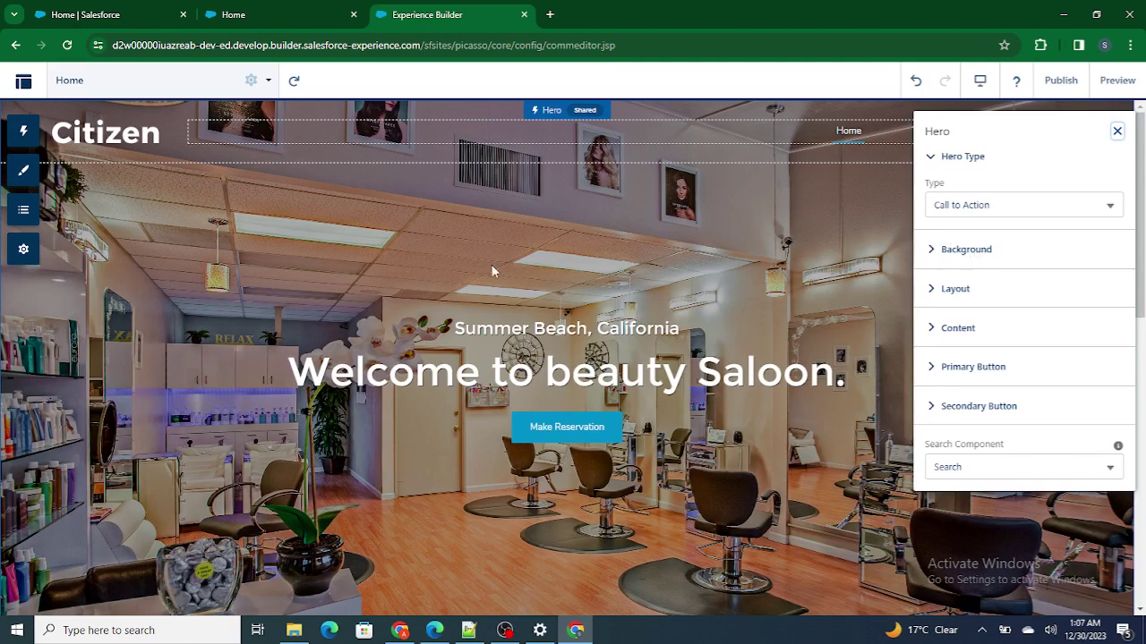
click(253, 81)
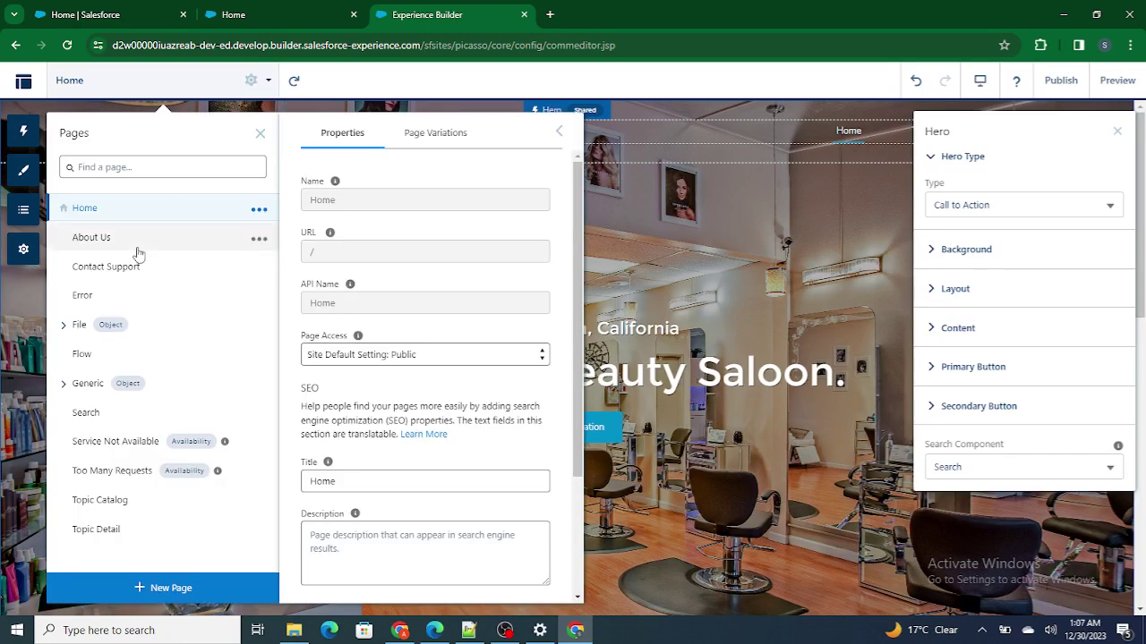
Switch to About Us and check its Compact Header now has no background image.
click(107, 241)
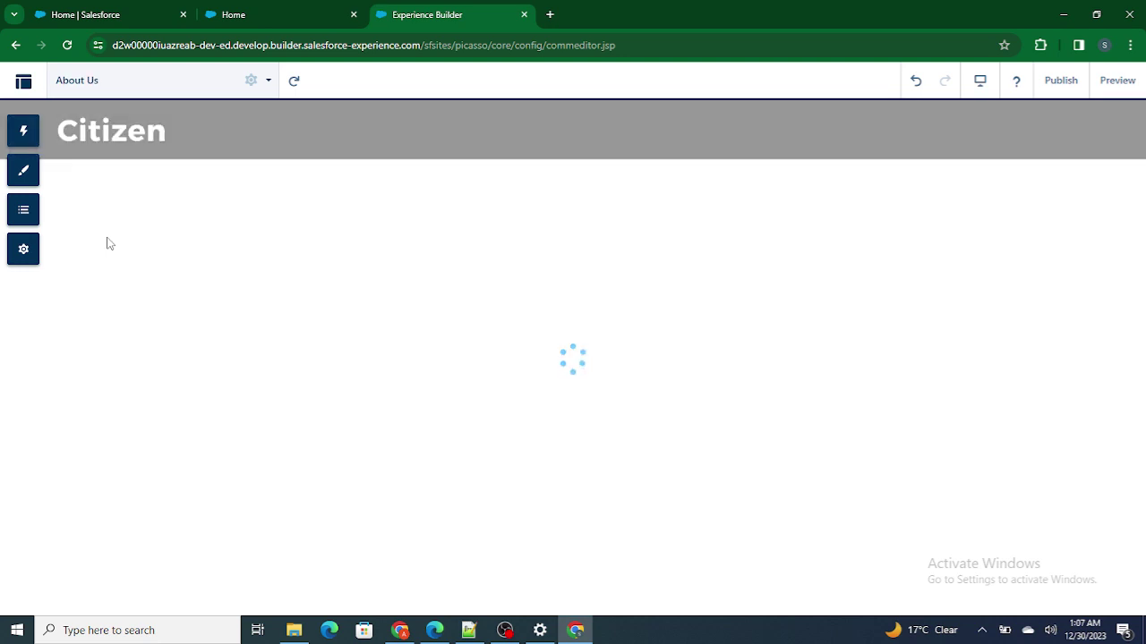
click(184, 149)
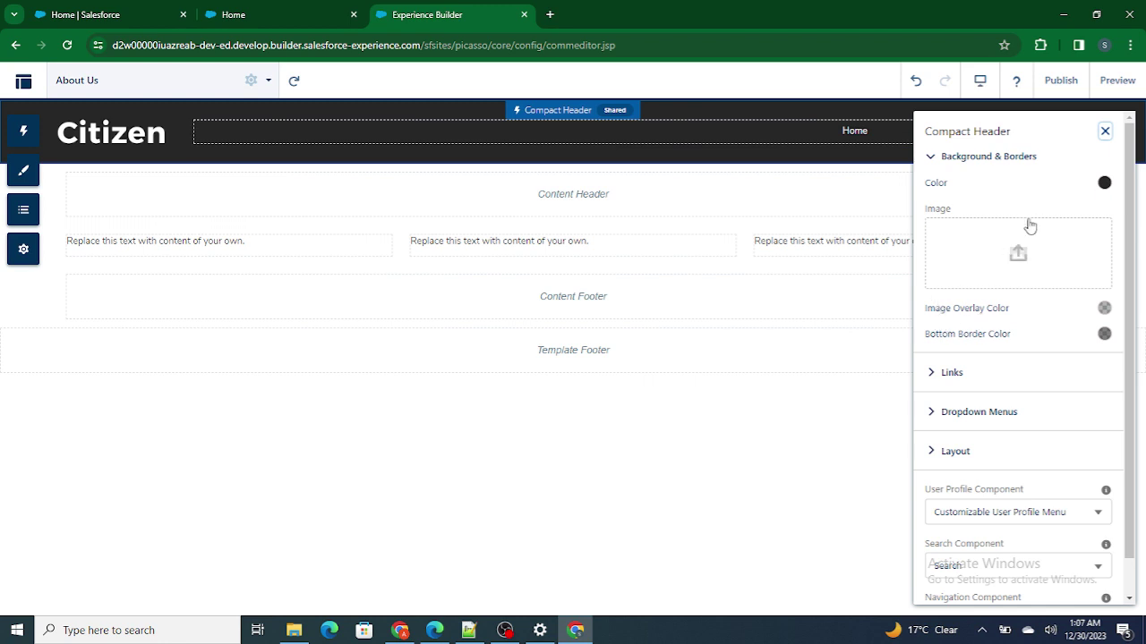
click(1106, 131)
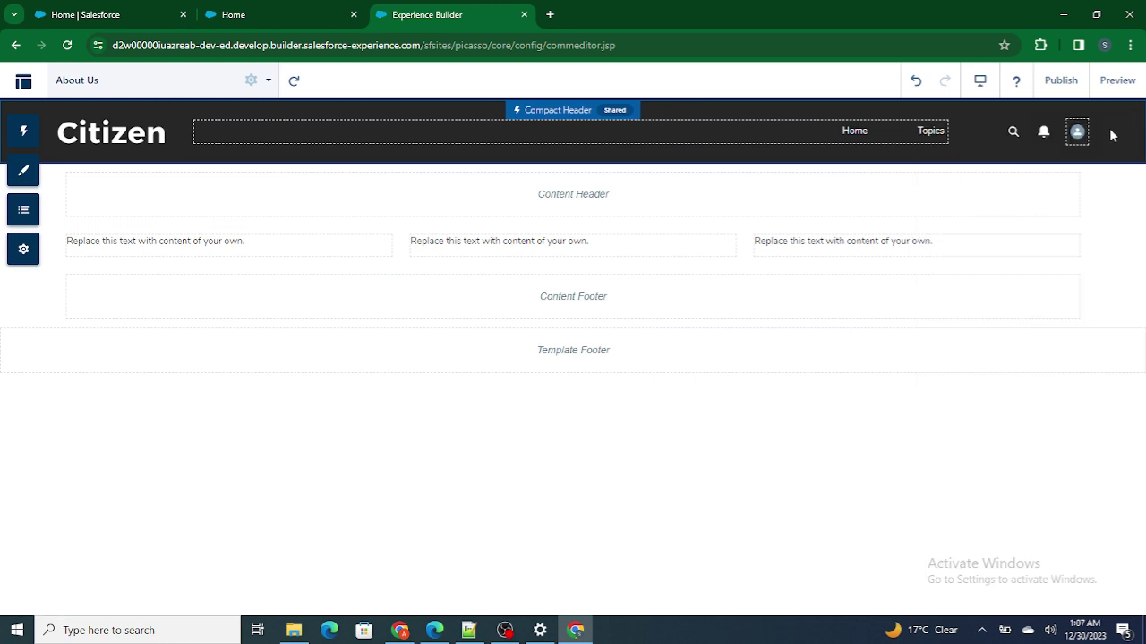
click(190, 155)
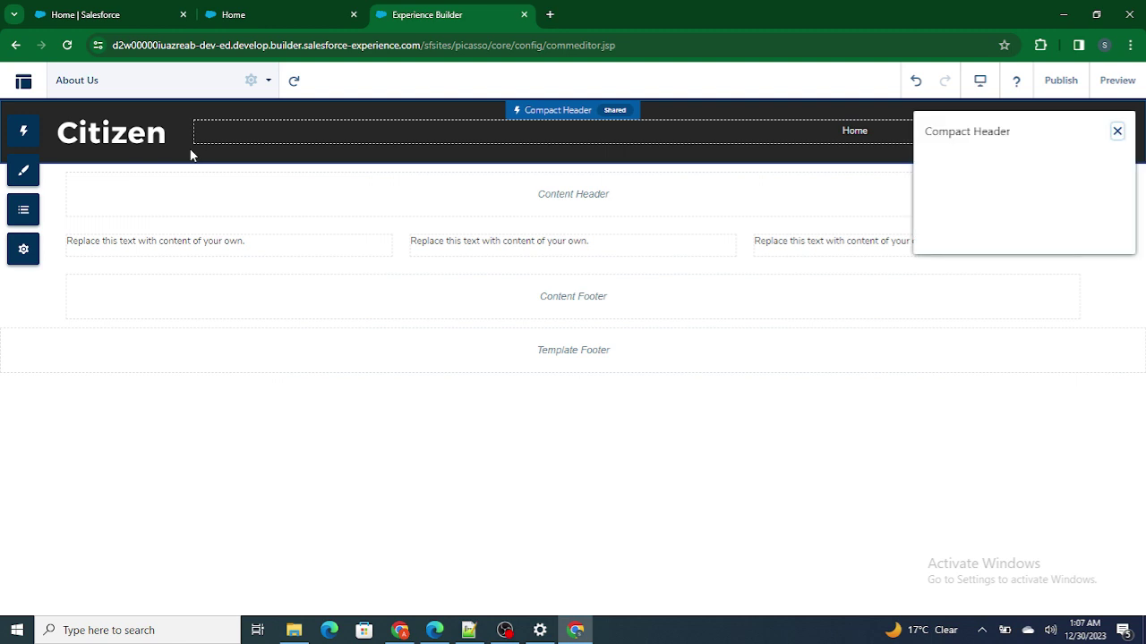
click(127, 408)
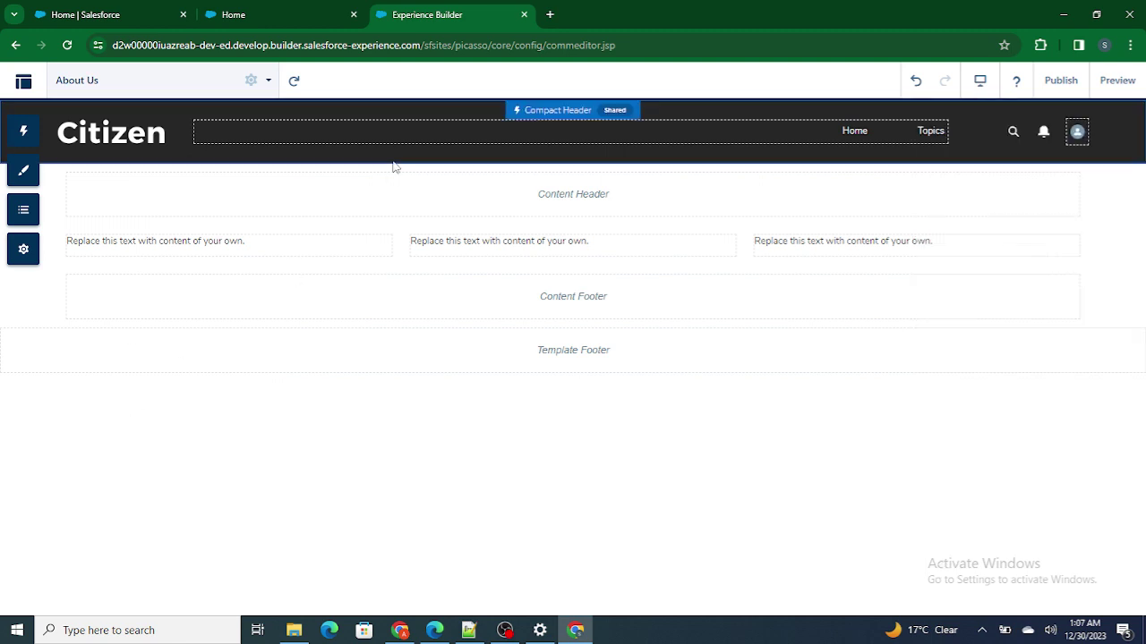
click(20, 133)
click(95, 157)
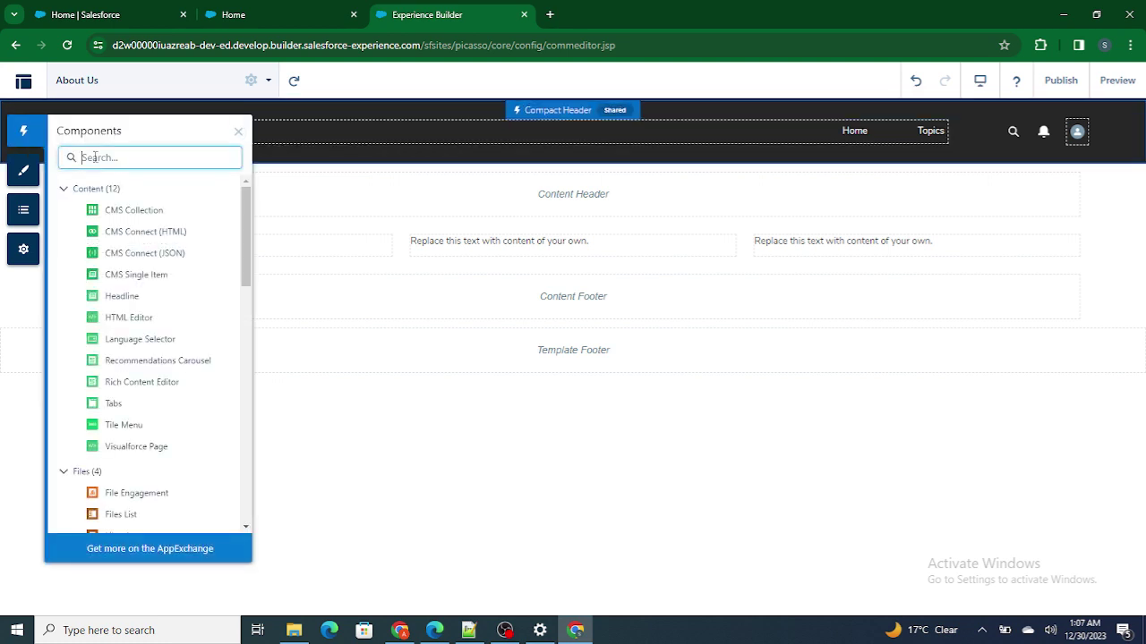
text(Hello)
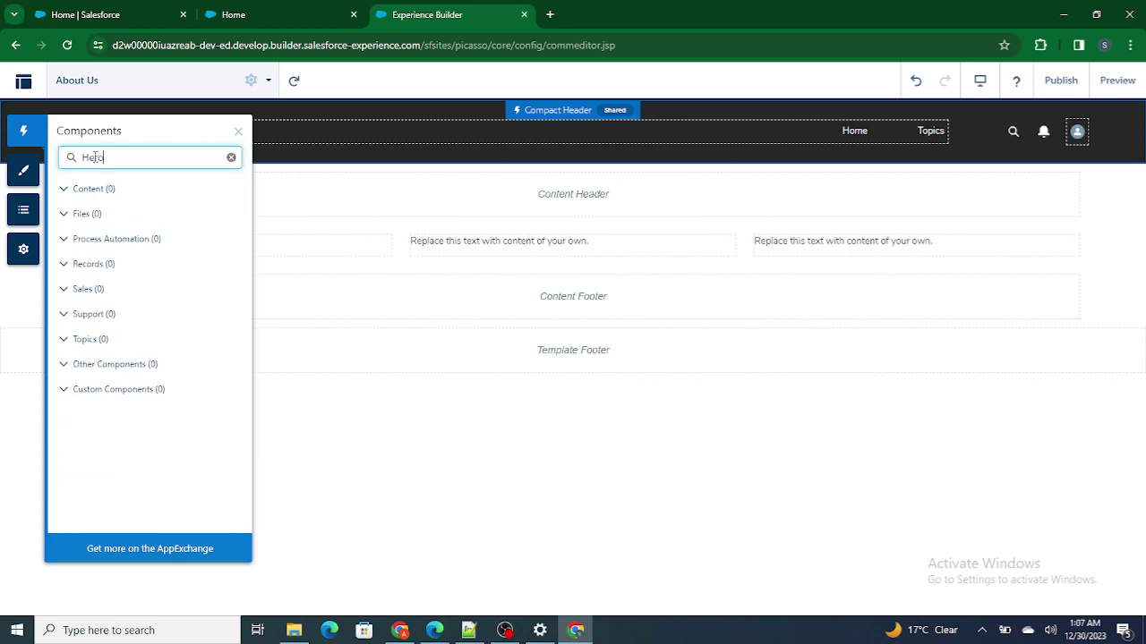
click(238, 132)
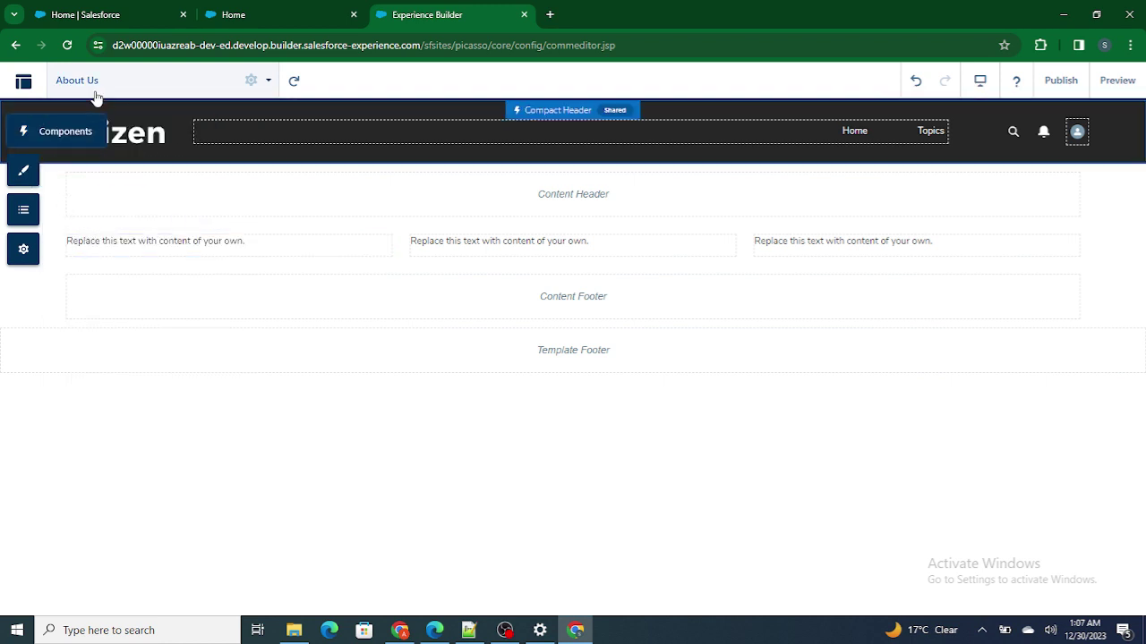
click(248, 81)
Switch to the Home page and inspect its structure outline, Hero component and site settings.
click(117, 213)
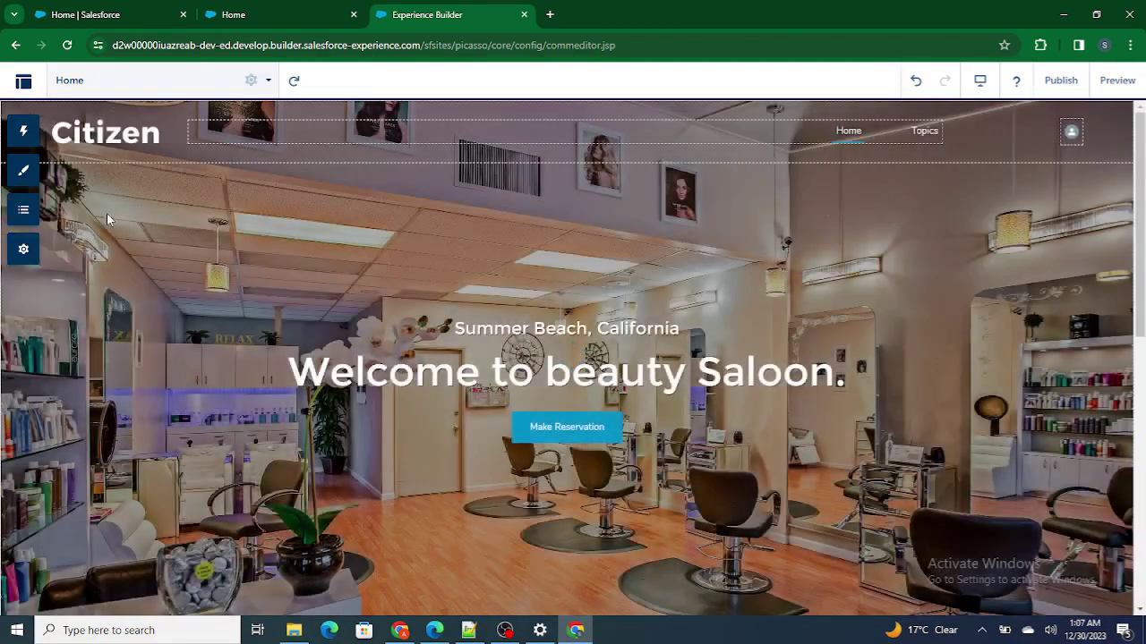
click(21, 212)
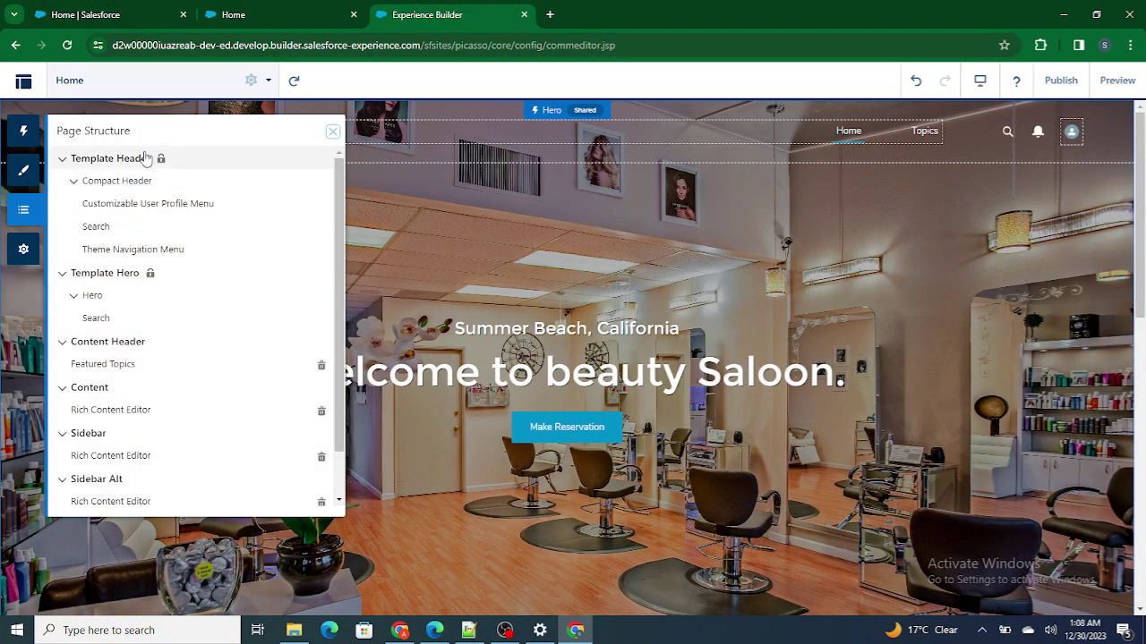
click(414, 258)
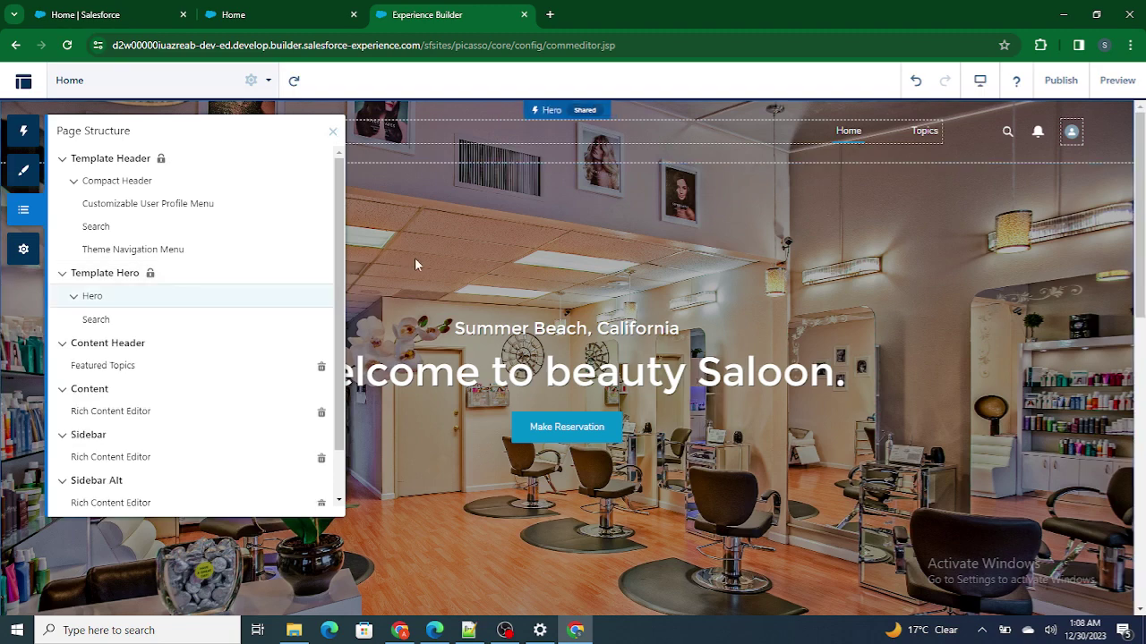
click(31, 172)
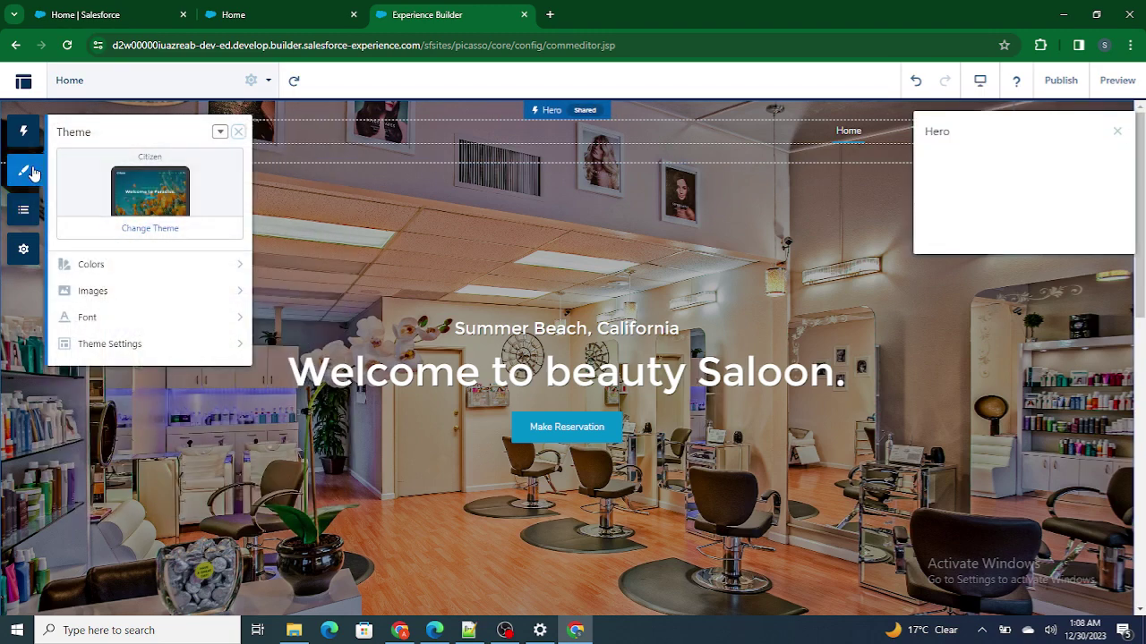
click(34, 255)
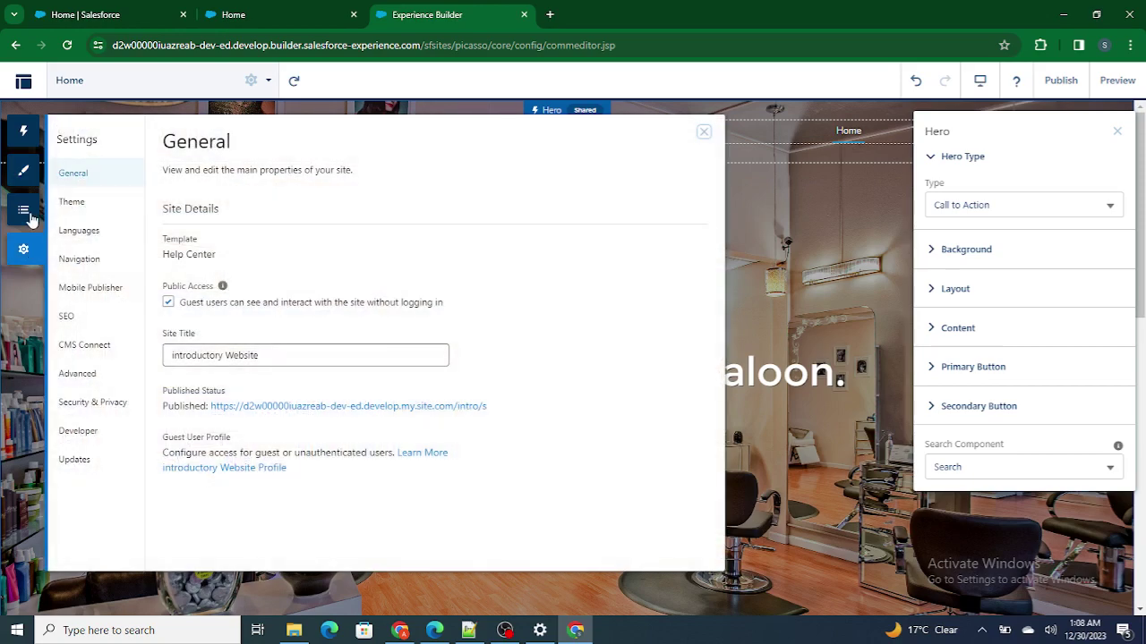
click(25, 218)
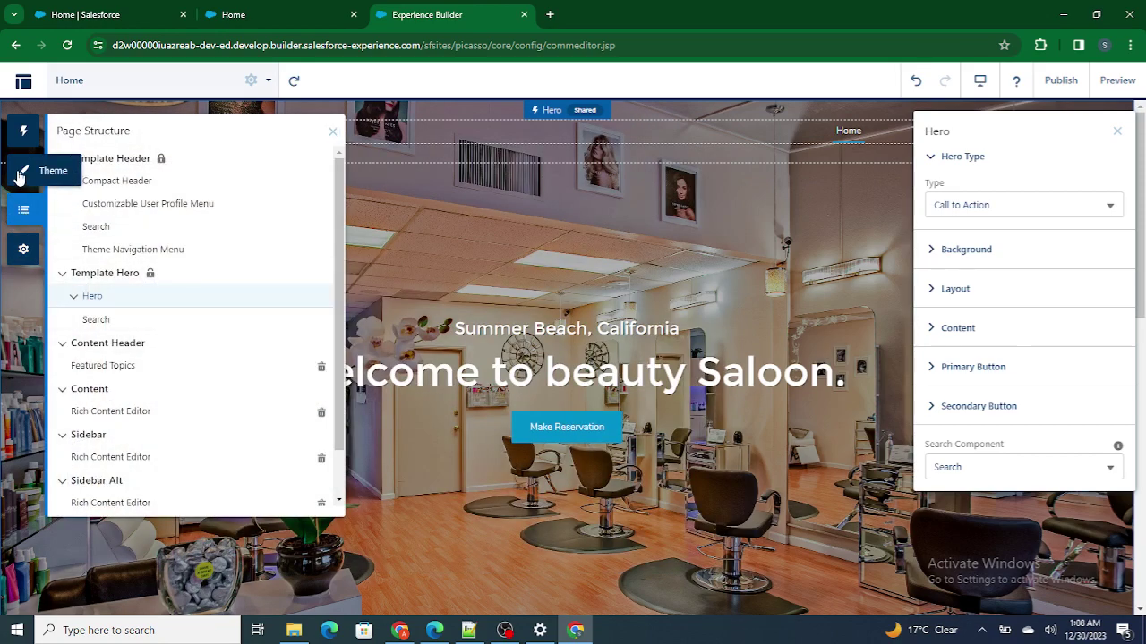
Review Home's Theme Settings for header and hero, then switch to the About Us page.
click(23, 175)
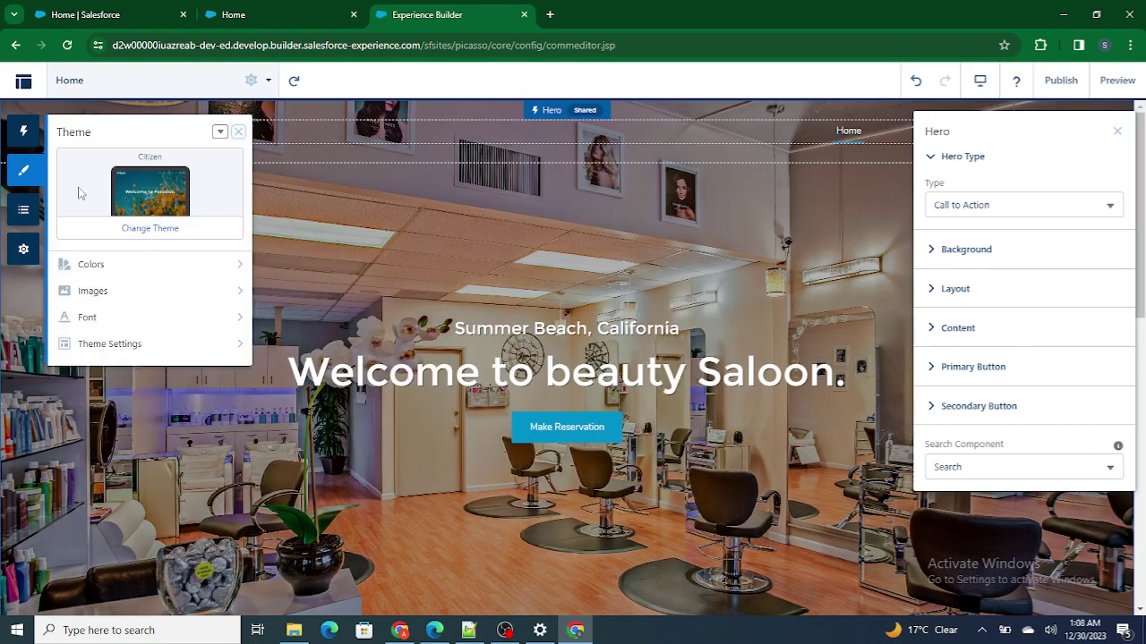
click(106, 347)
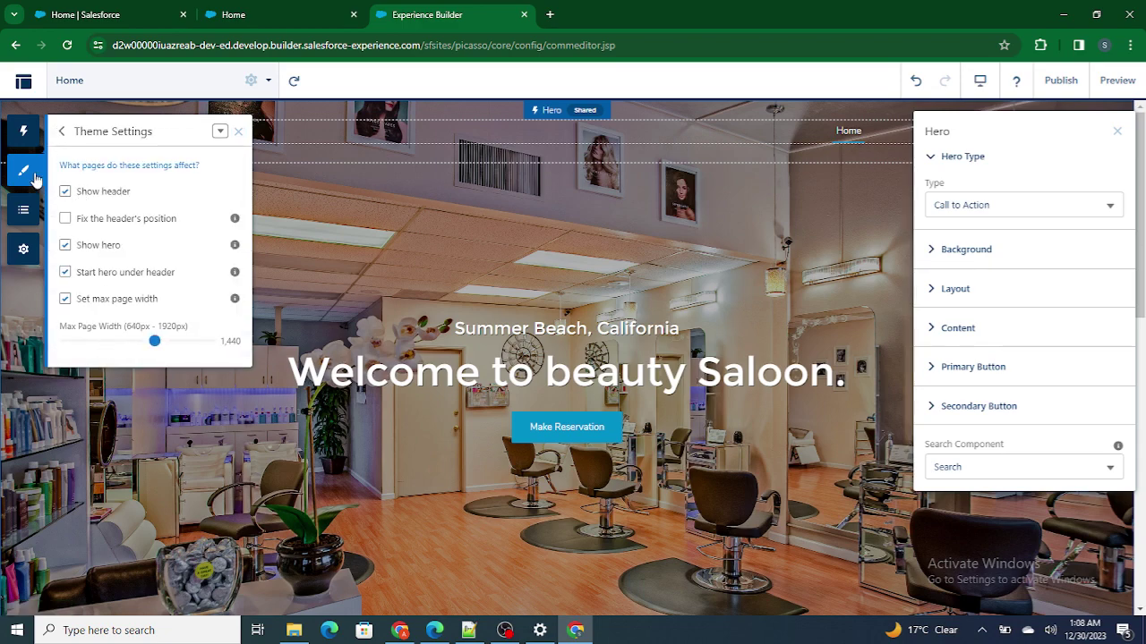
click(62, 131)
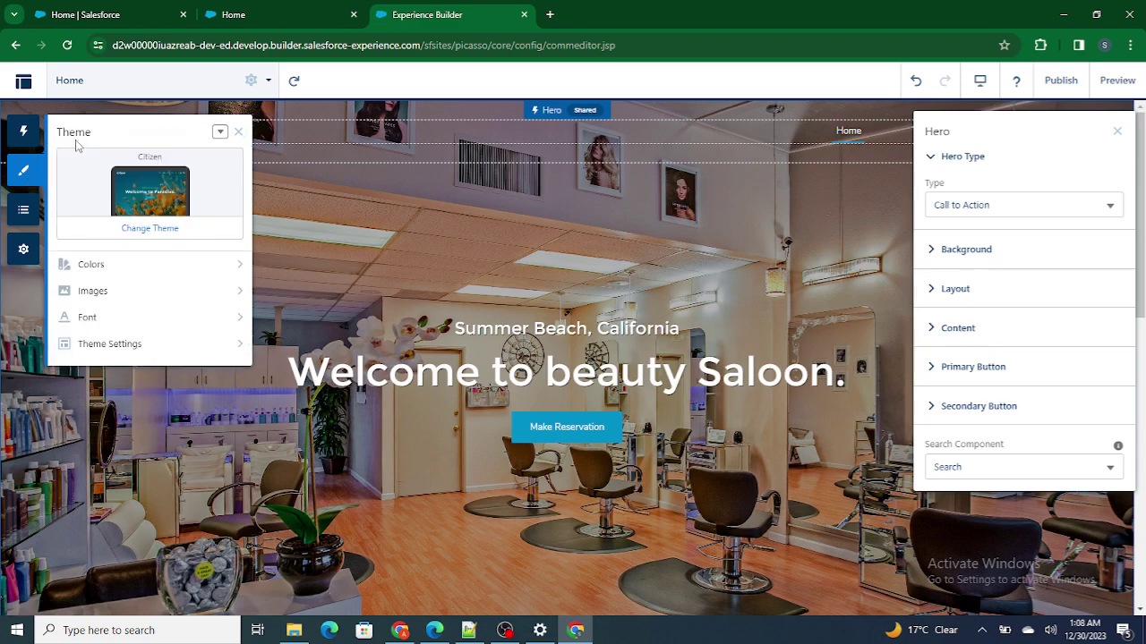
click(84, 346)
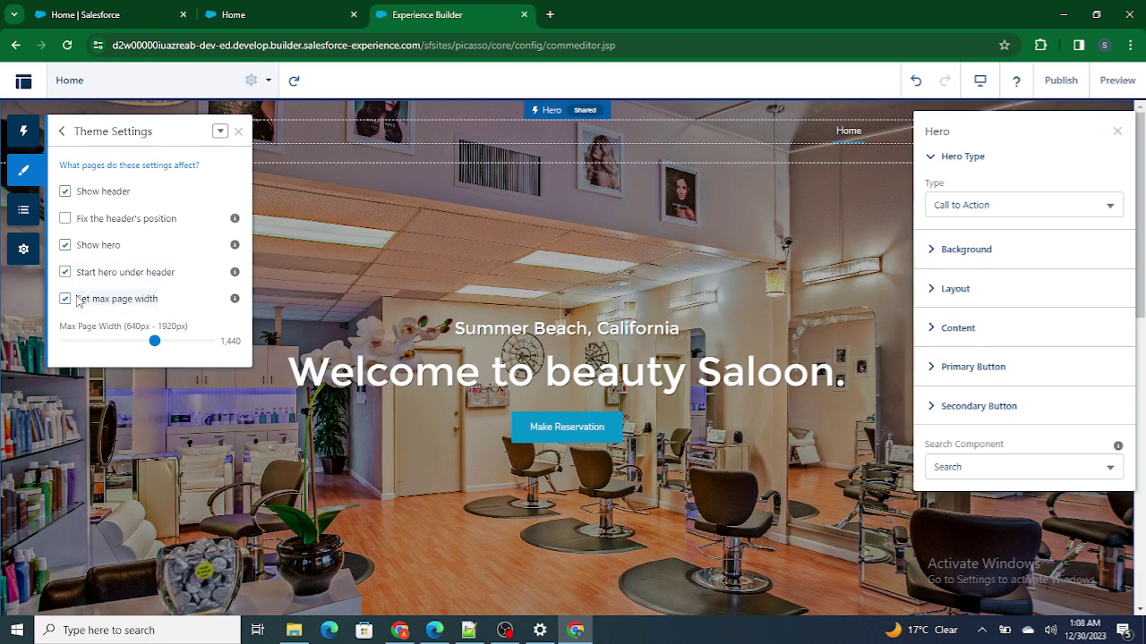
click(238, 132)
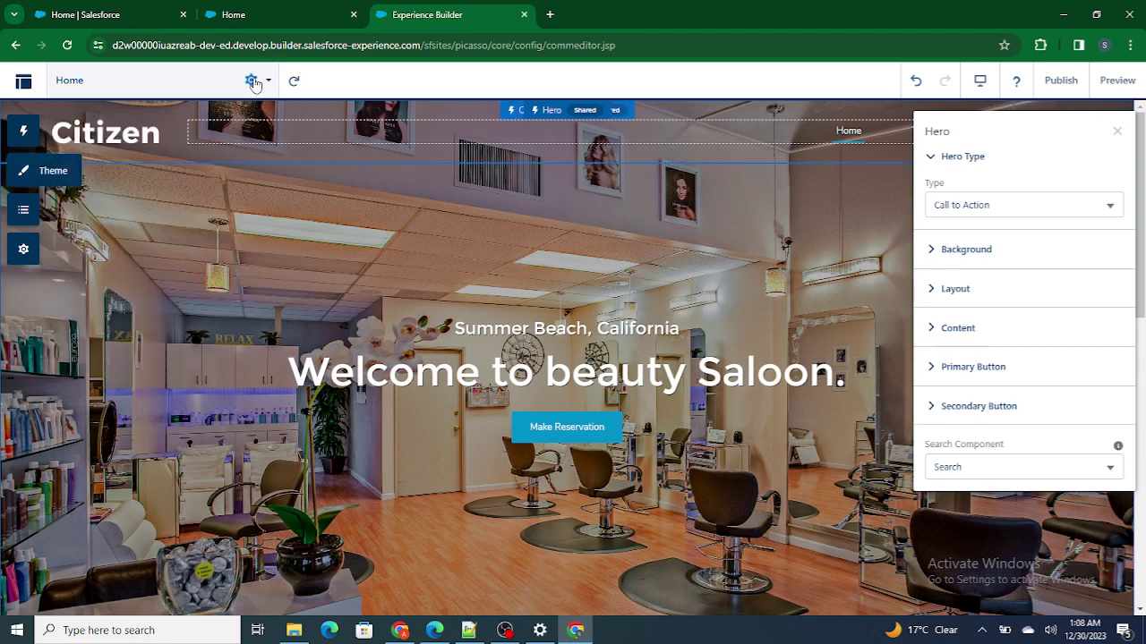
click(250, 80)
click(98, 237)
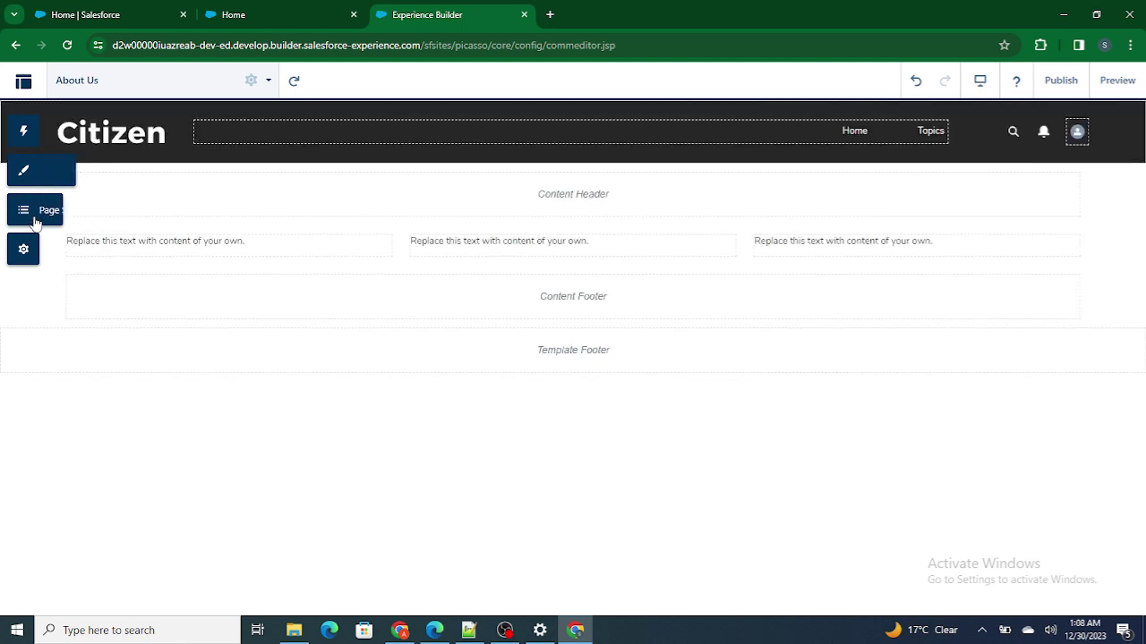
In About Us Theme Settings, turn on Show hero and Start hero under header.
click(31, 174)
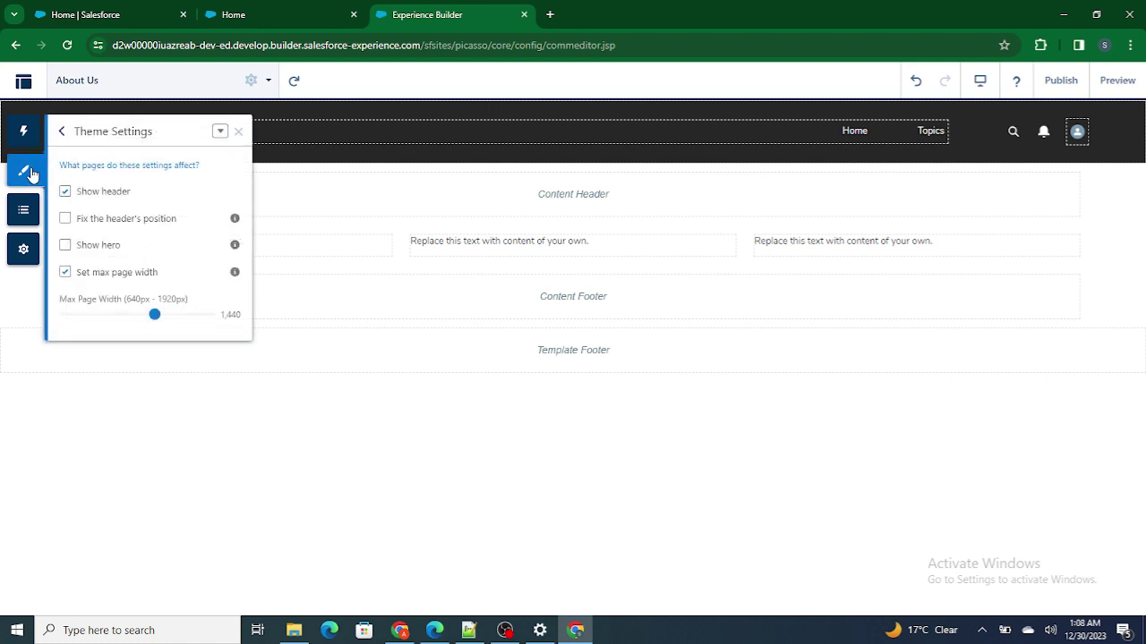
click(61, 134)
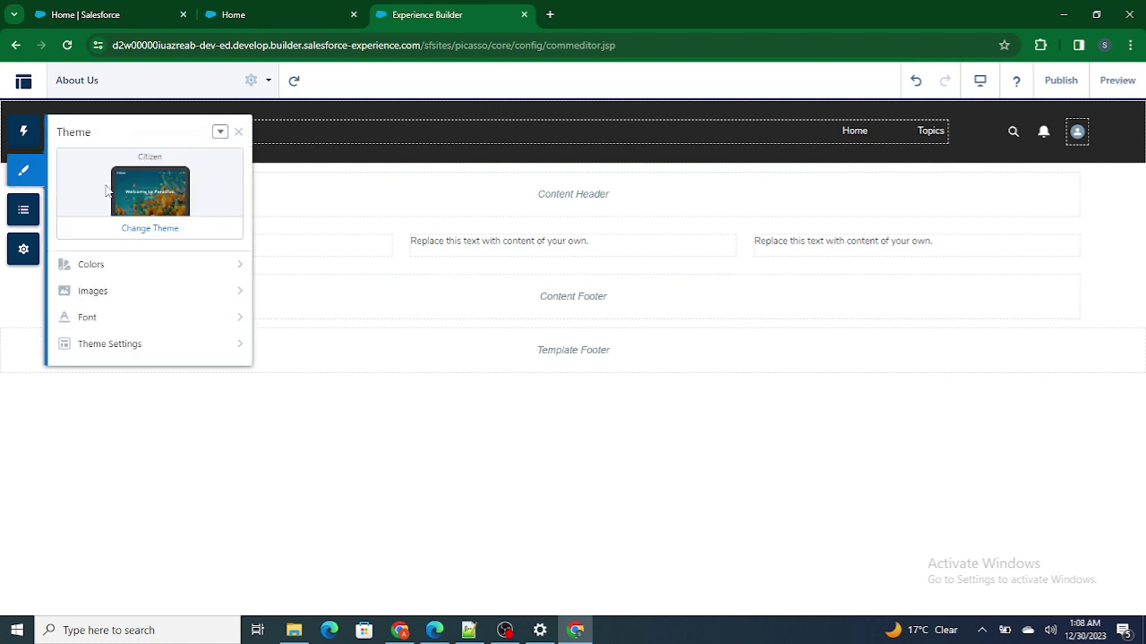
click(100, 340)
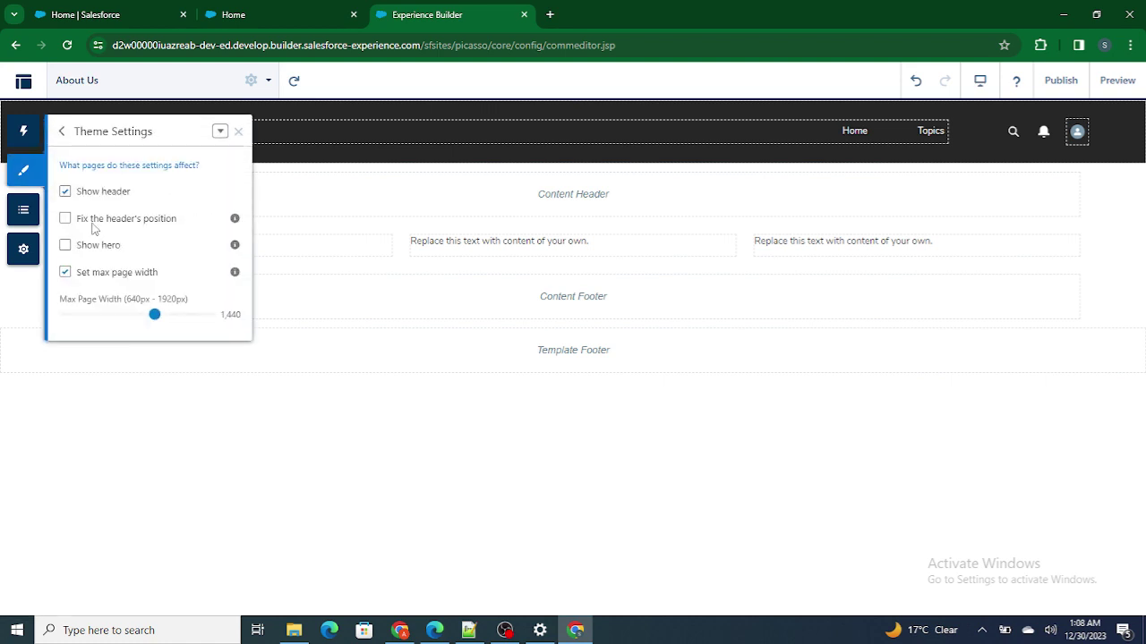
click(86, 246)
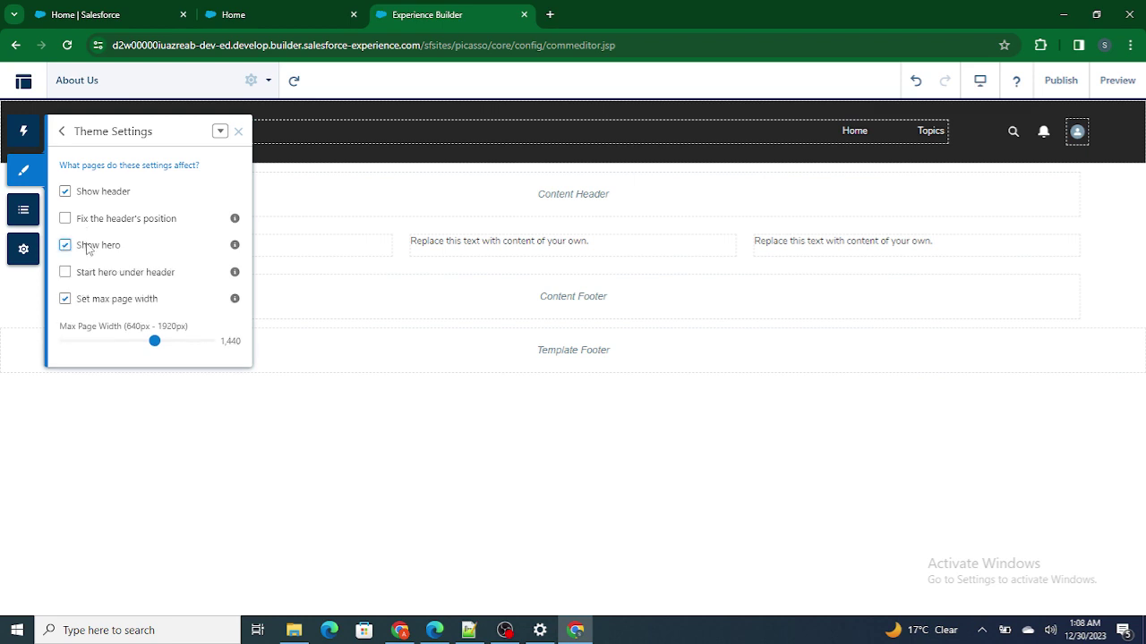
click(102, 282)
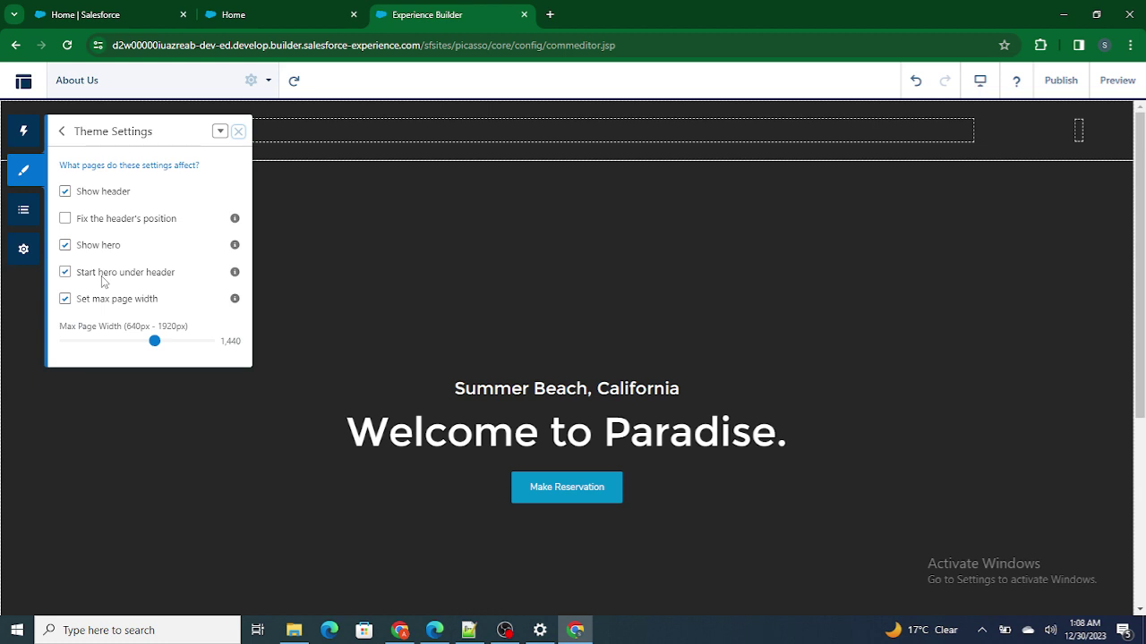
Expand the hero's Background section and start choosing its image.
click(524, 235)
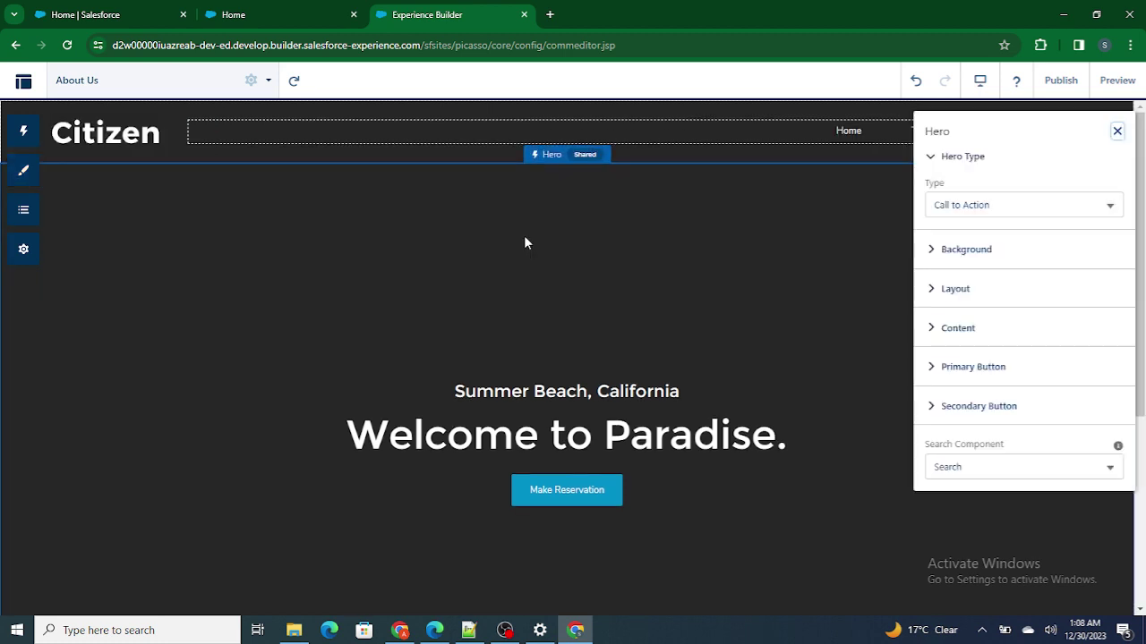
click(975, 251)
click(976, 340)
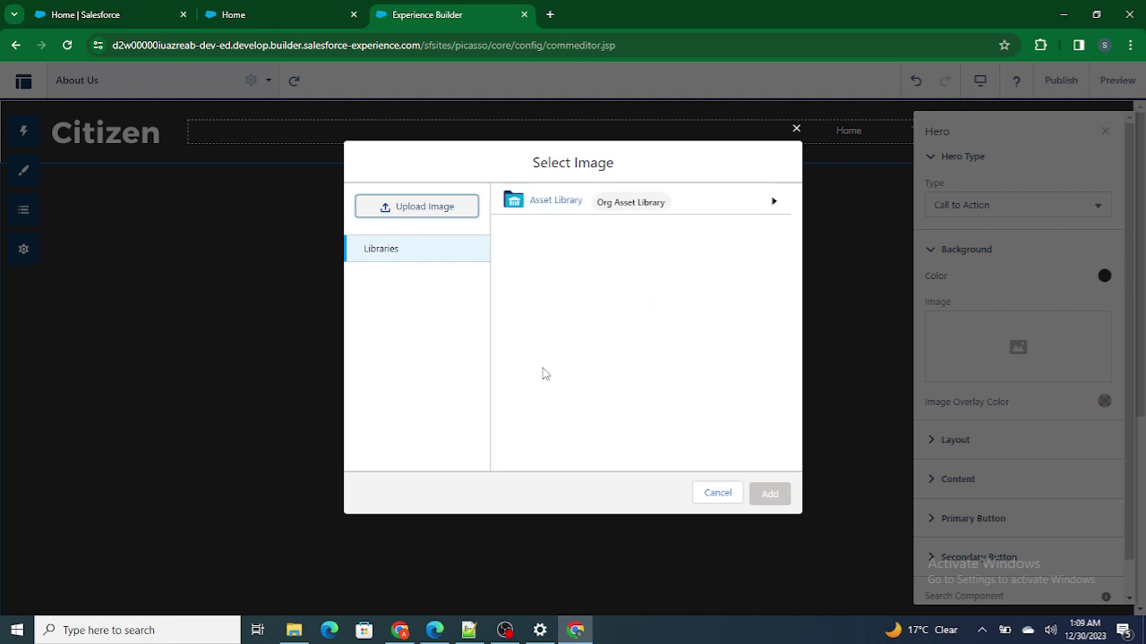
Upload the About Us image from Documents > Saloon through the Asset Library as the hero background.
click(545, 199)
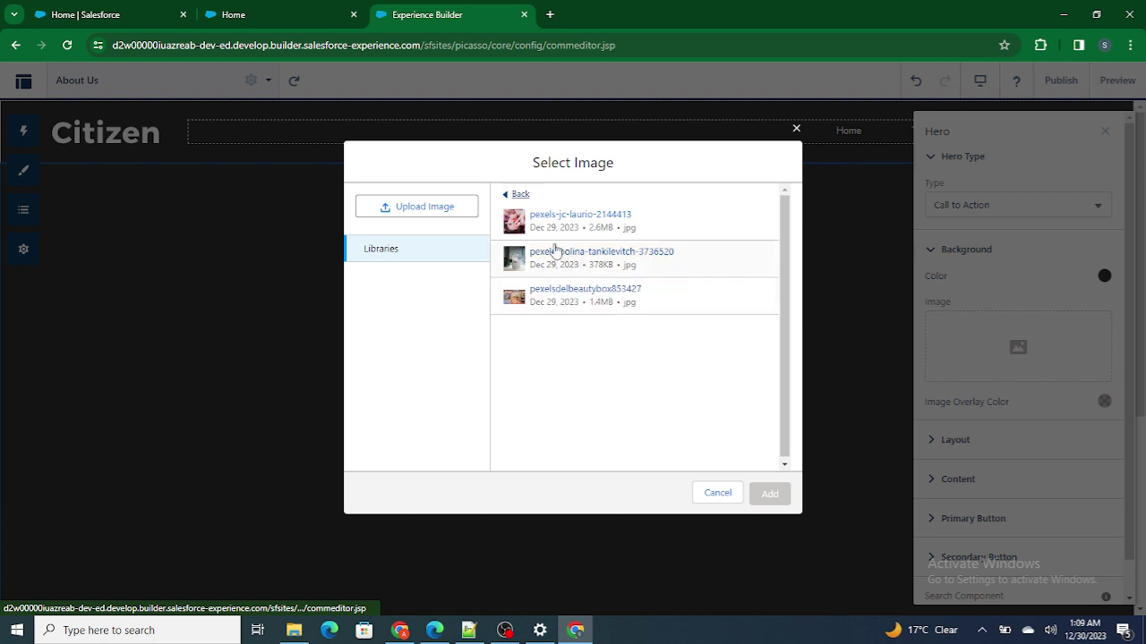
click(426, 215)
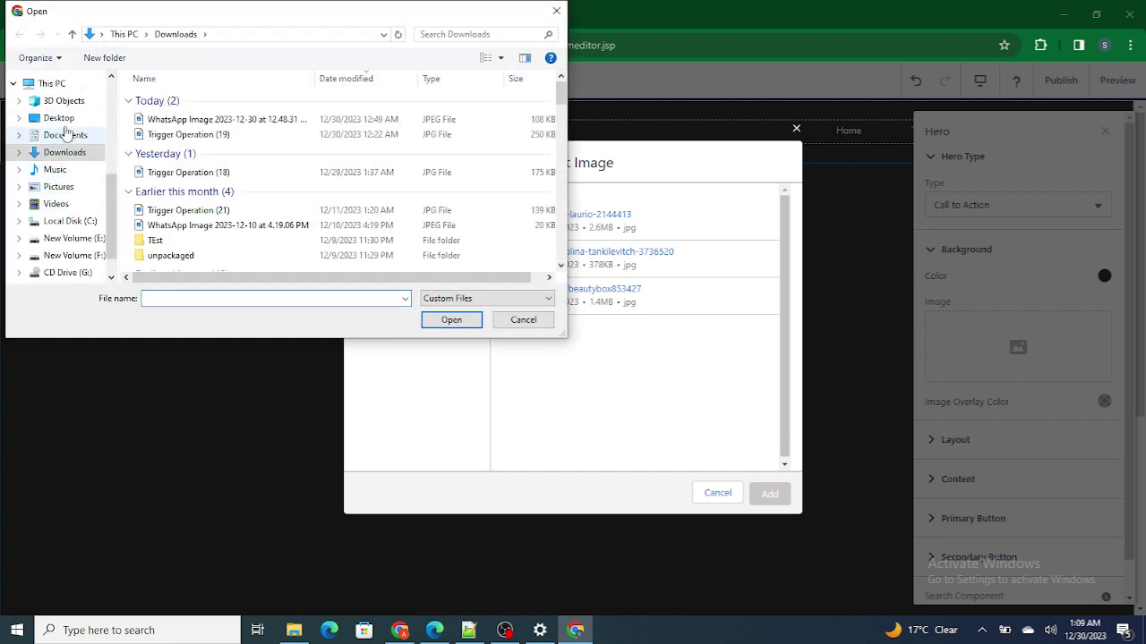
click(65, 134)
scroll(267, 215, down, 5)
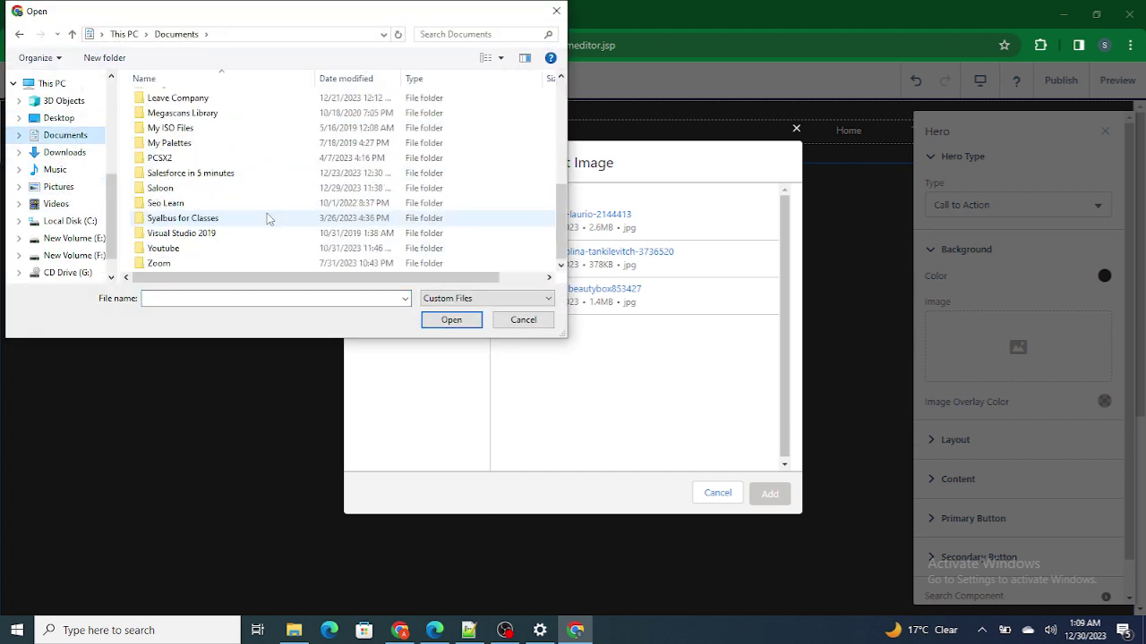
scroll(267, 217, down, 1)
double_click(220, 190)
click(183, 149)
click(458, 322)
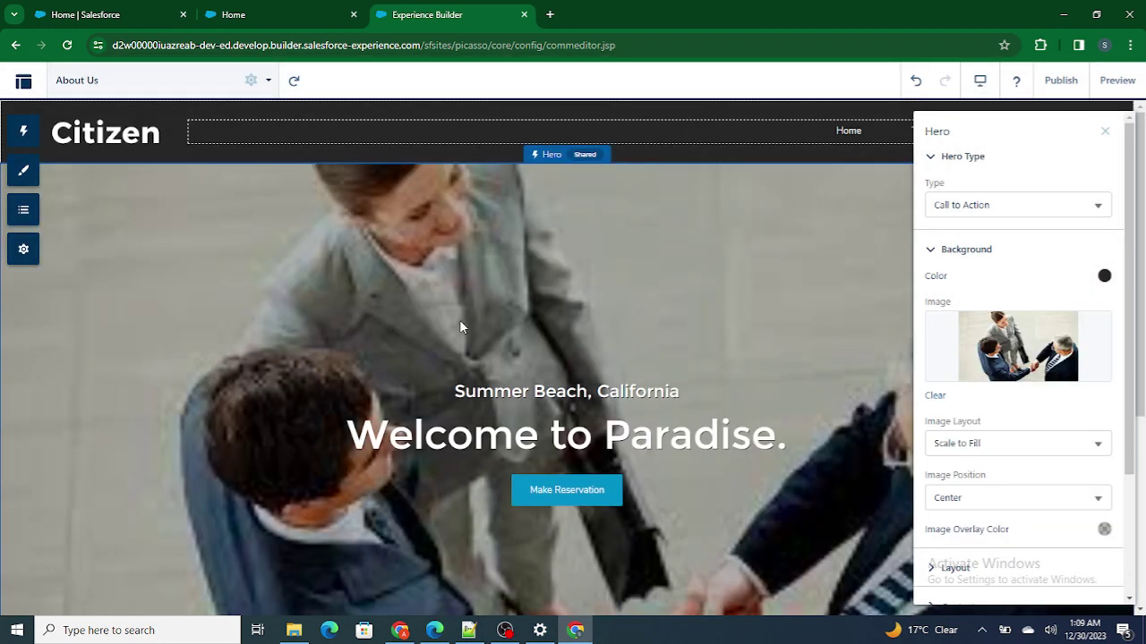
Set the hero background image layout to Scale to Fill.
click(168, 148)
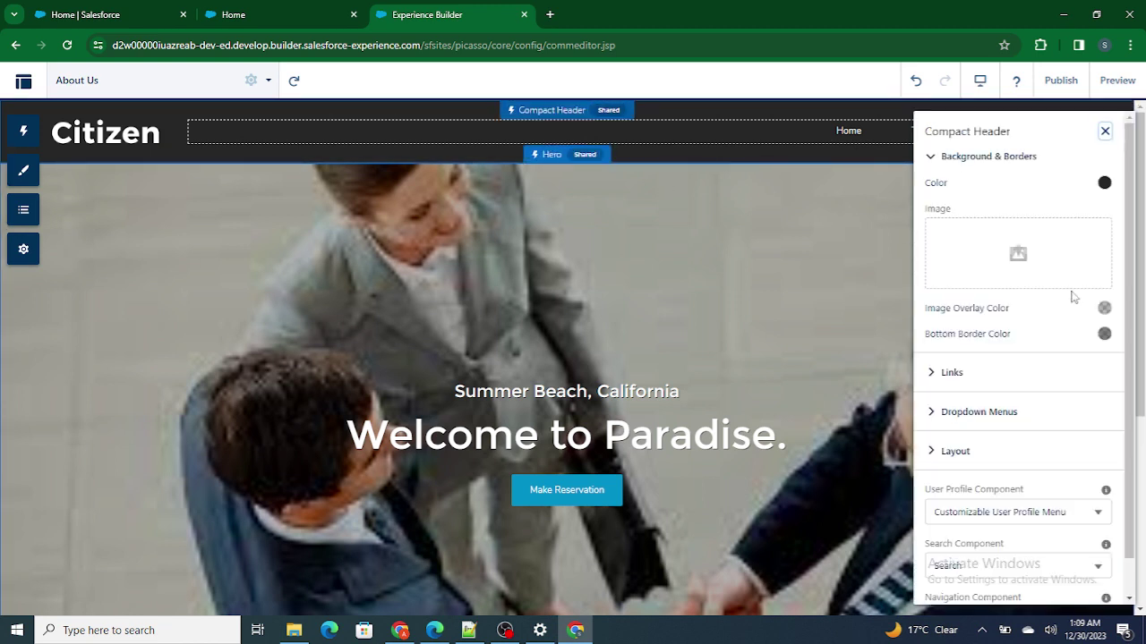
click(1104, 309)
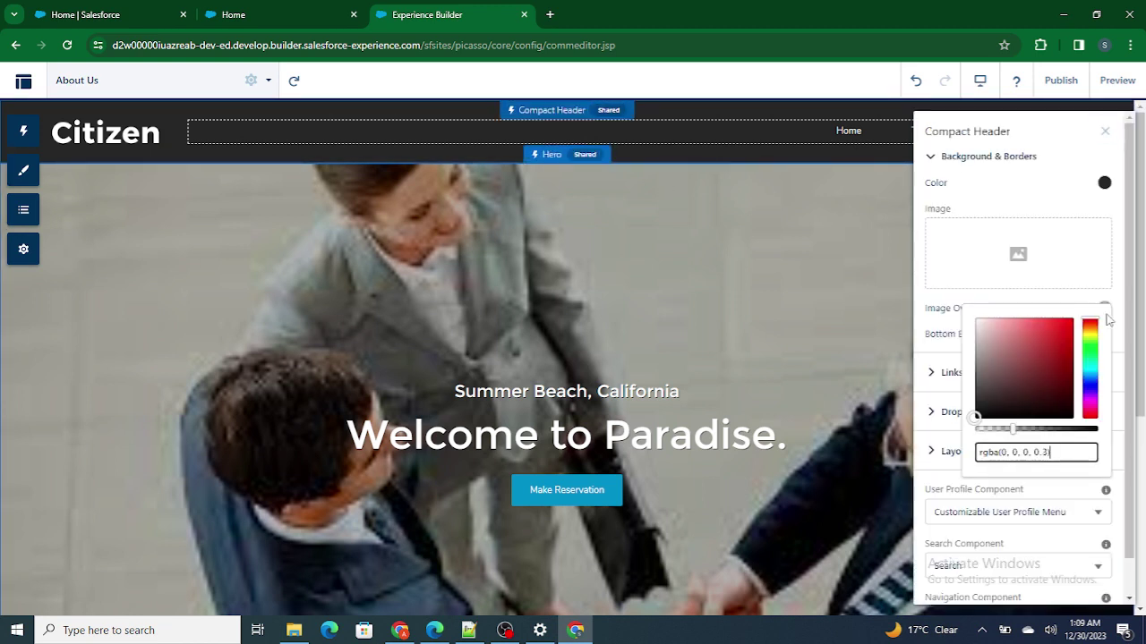
click(847, 311)
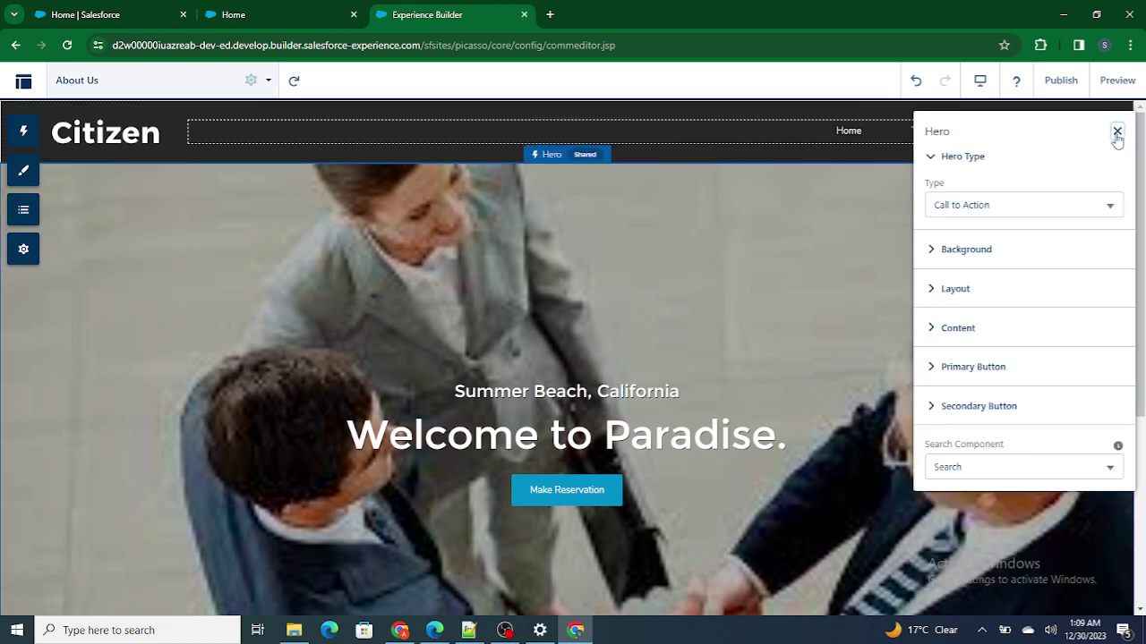
click(966, 256)
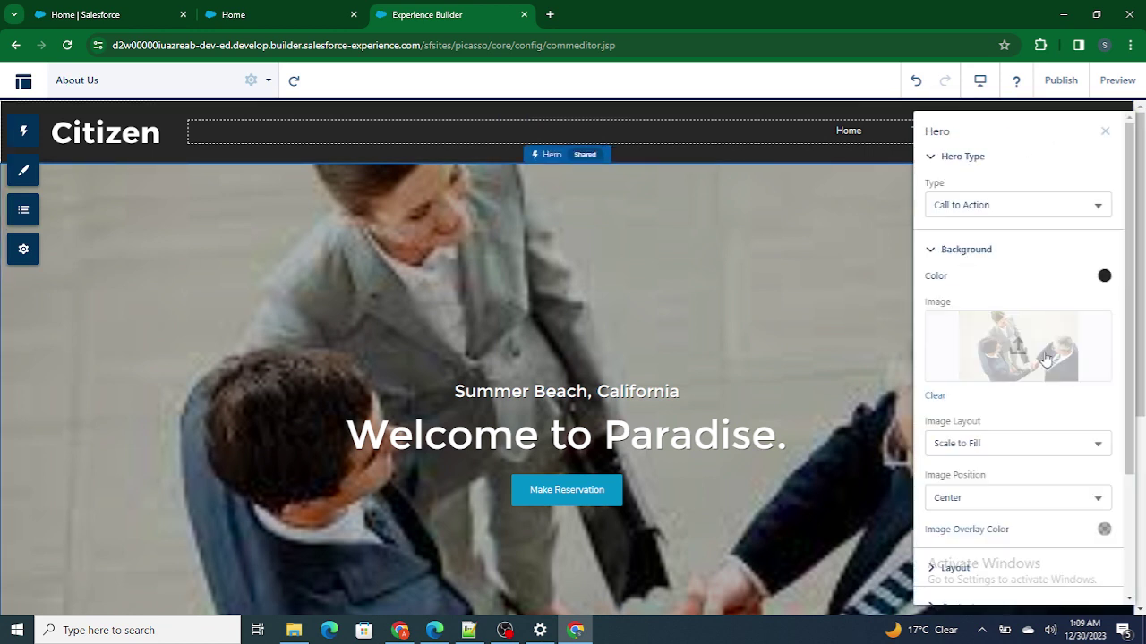
click(1012, 438)
click(975, 500)
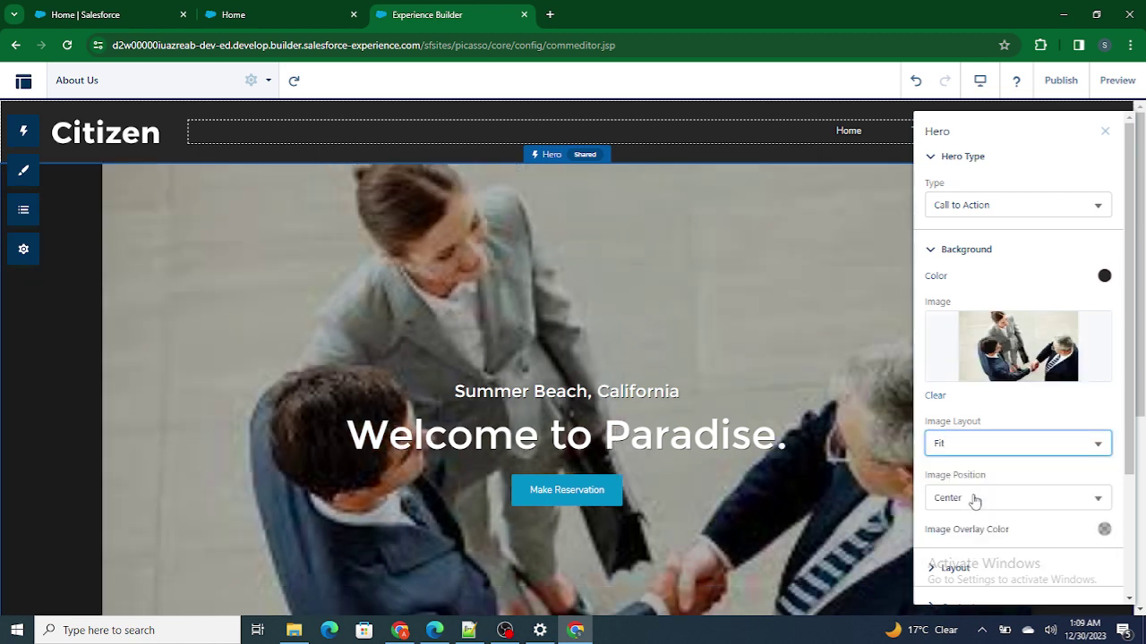
click(980, 441)
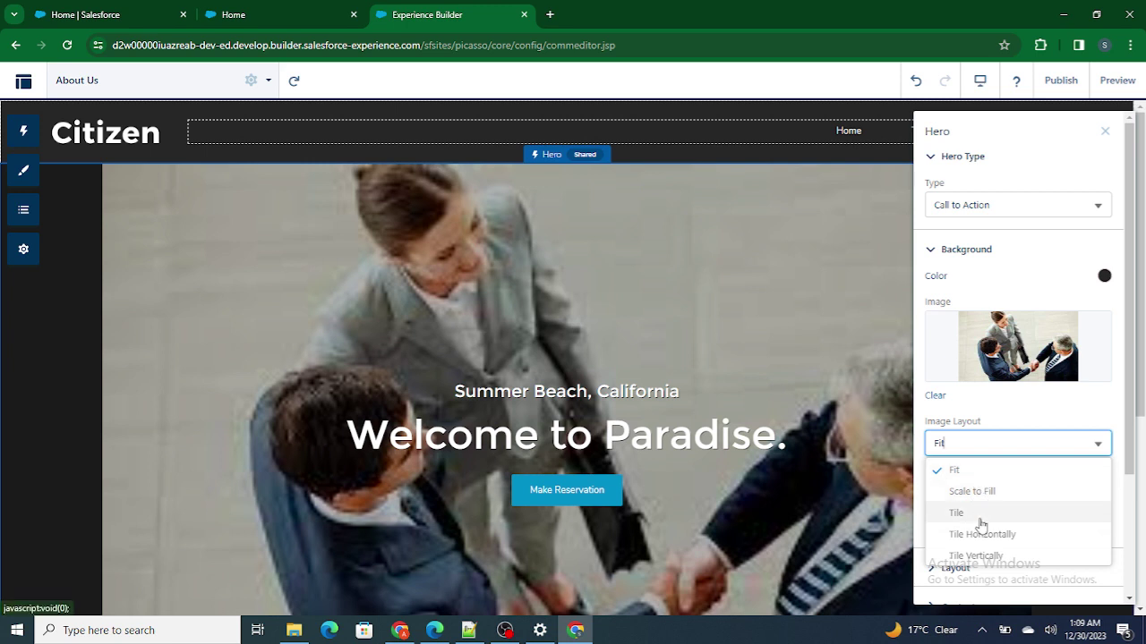
click(972, 492)
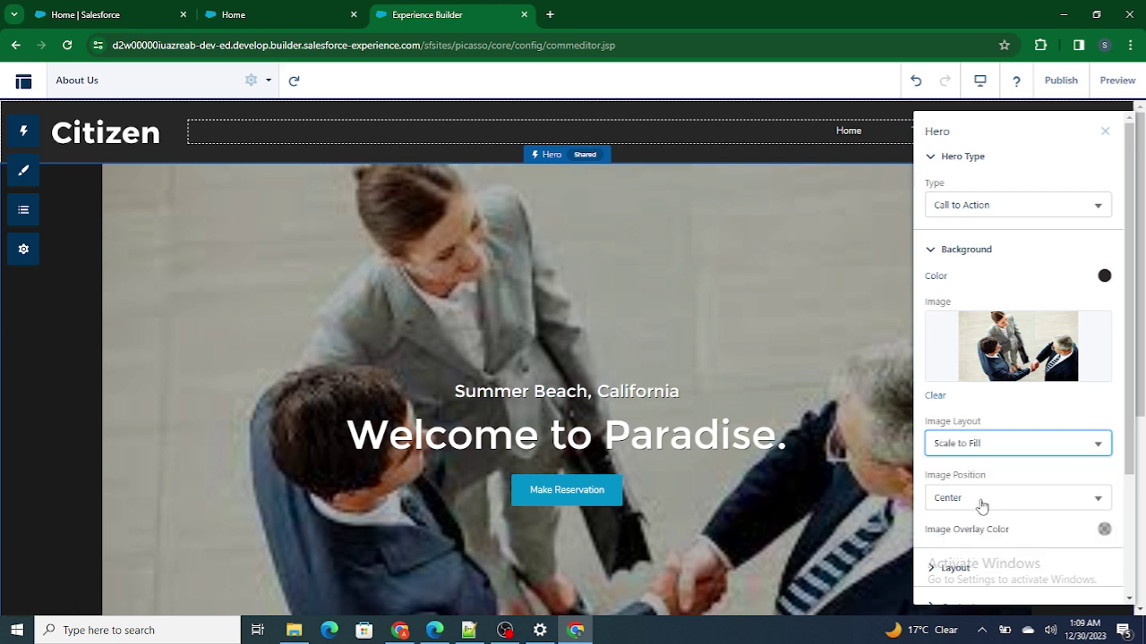
Set the hero image position to Center and collapse the Background section.
click(980, 500)
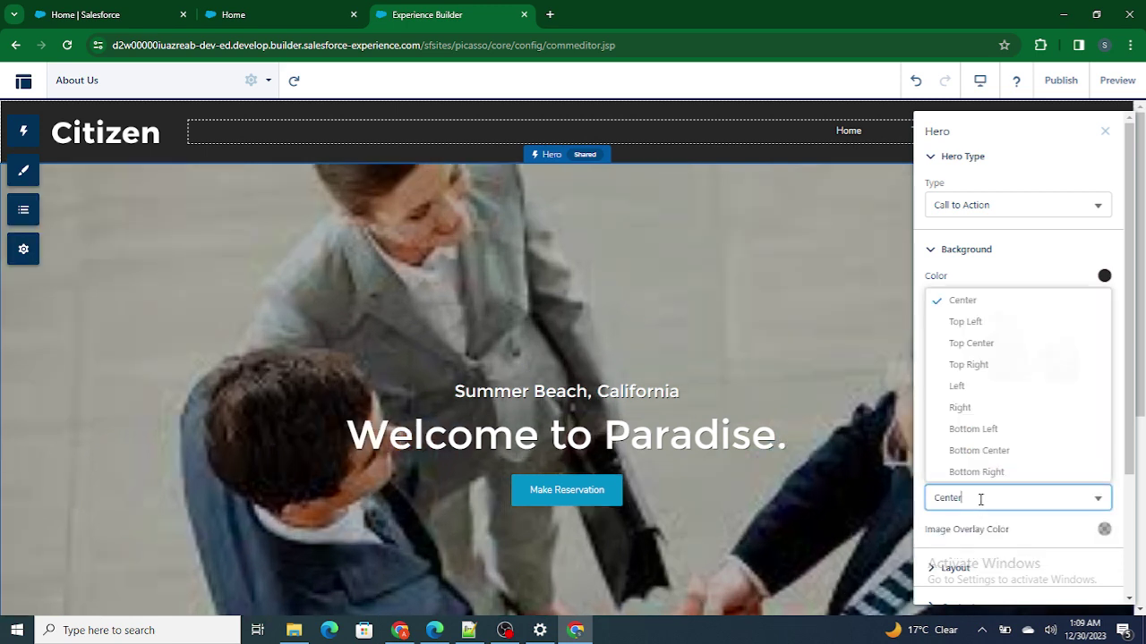
click(981, 330)
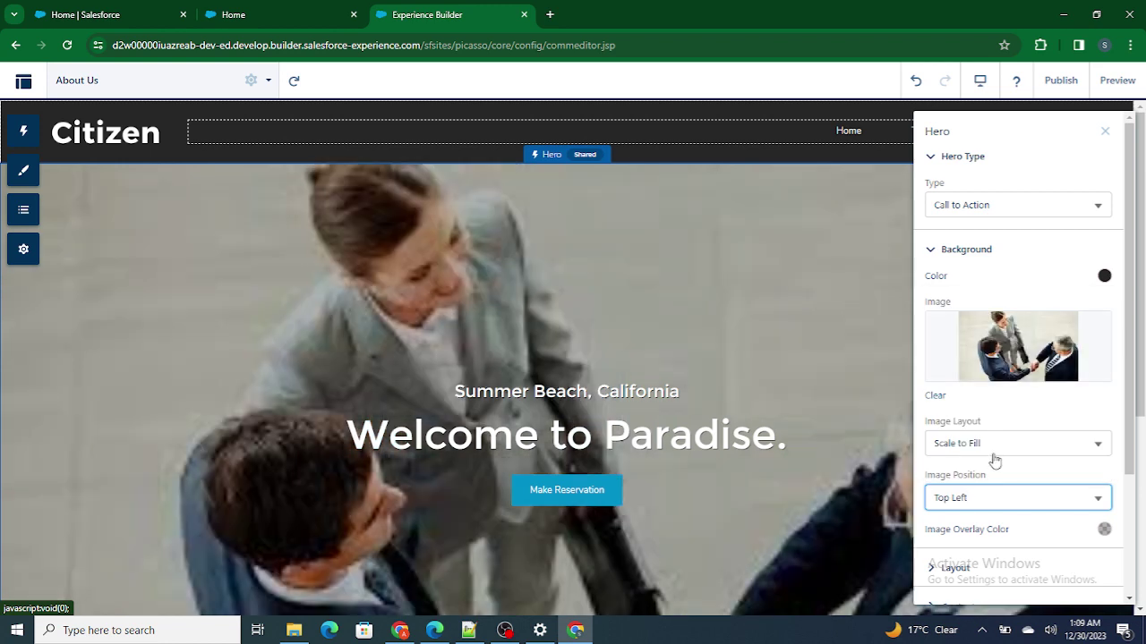
click(995, 502)
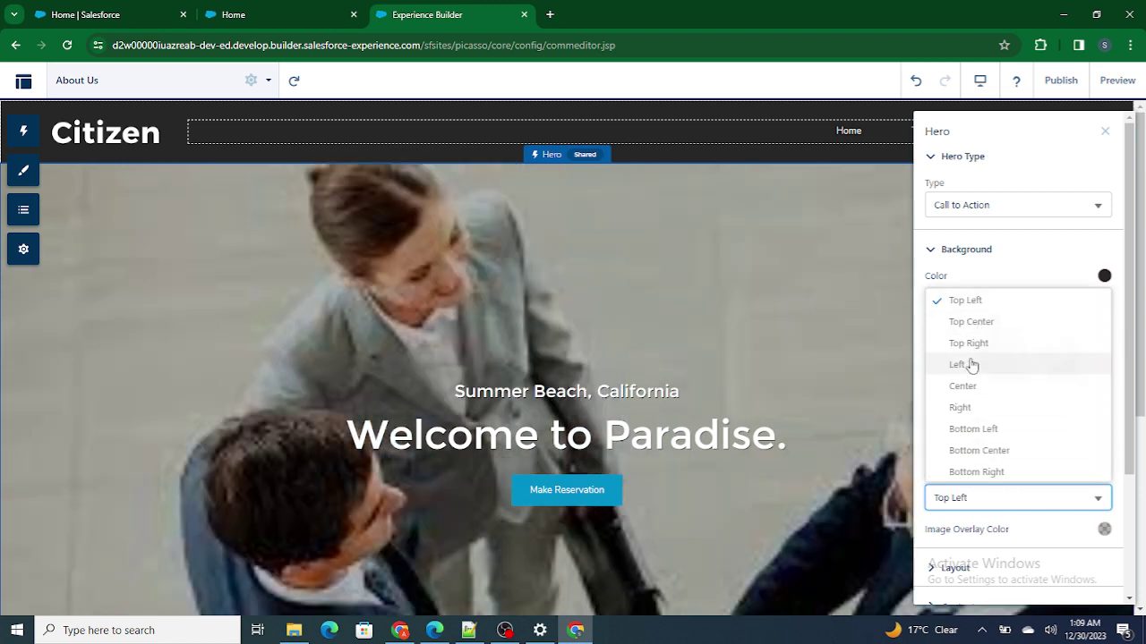
click(965, 390)
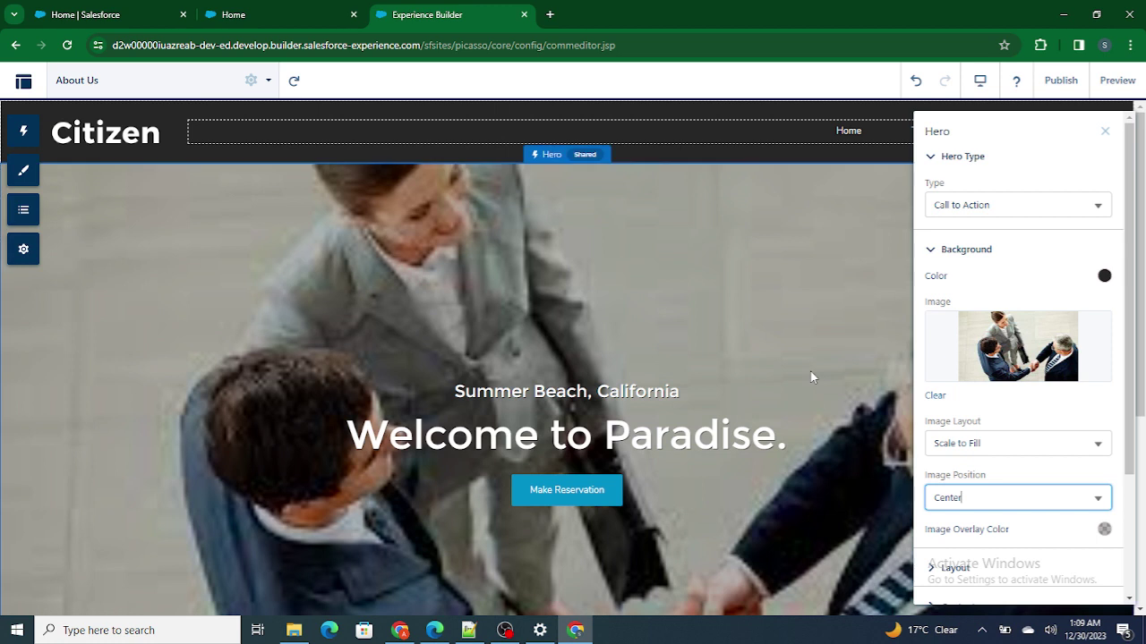
click(839, 340)
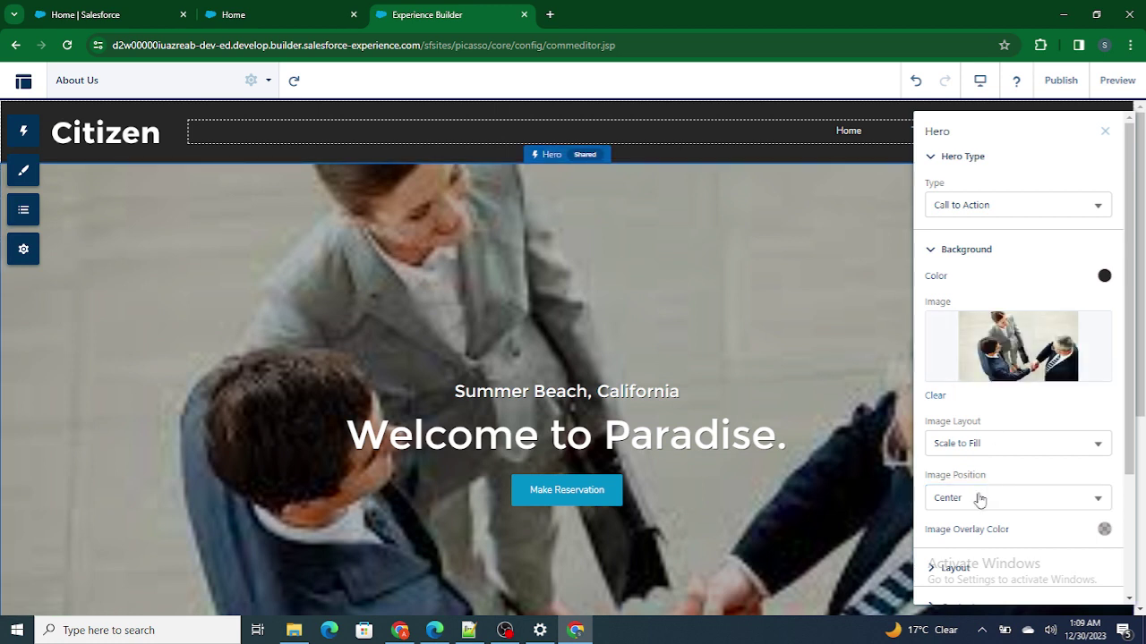
click(972, 251)
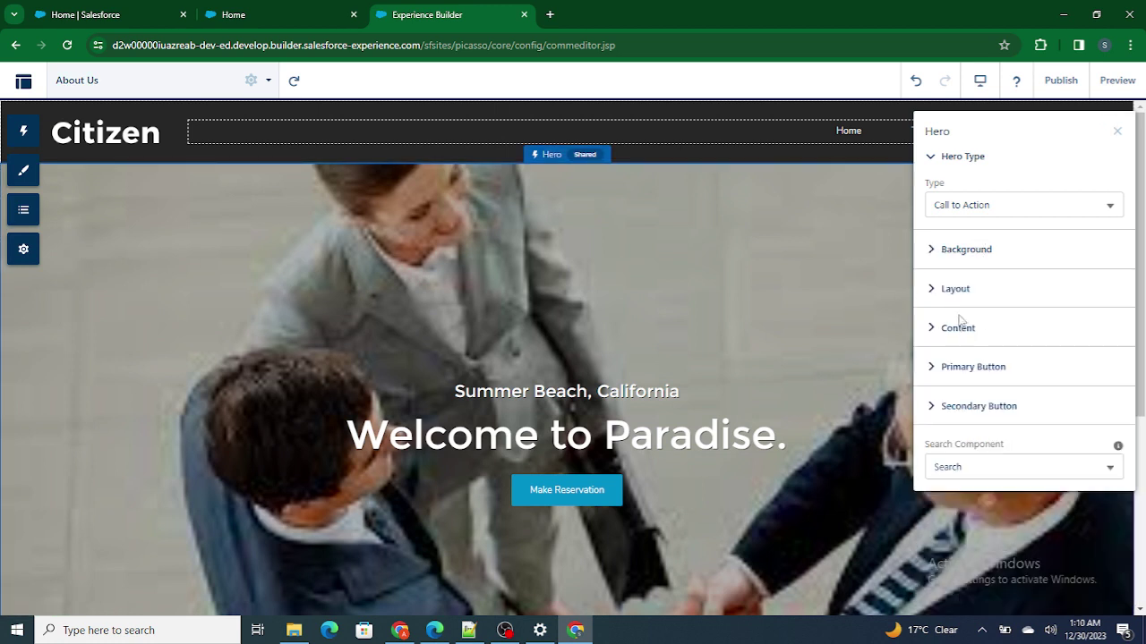
Change the hero Caption Text to 'Know More'.
click(958, 329)
triple_click(1065, 405)
text(Abou)
key(ctrl+a)
key(BackSpace)
text(Know More)
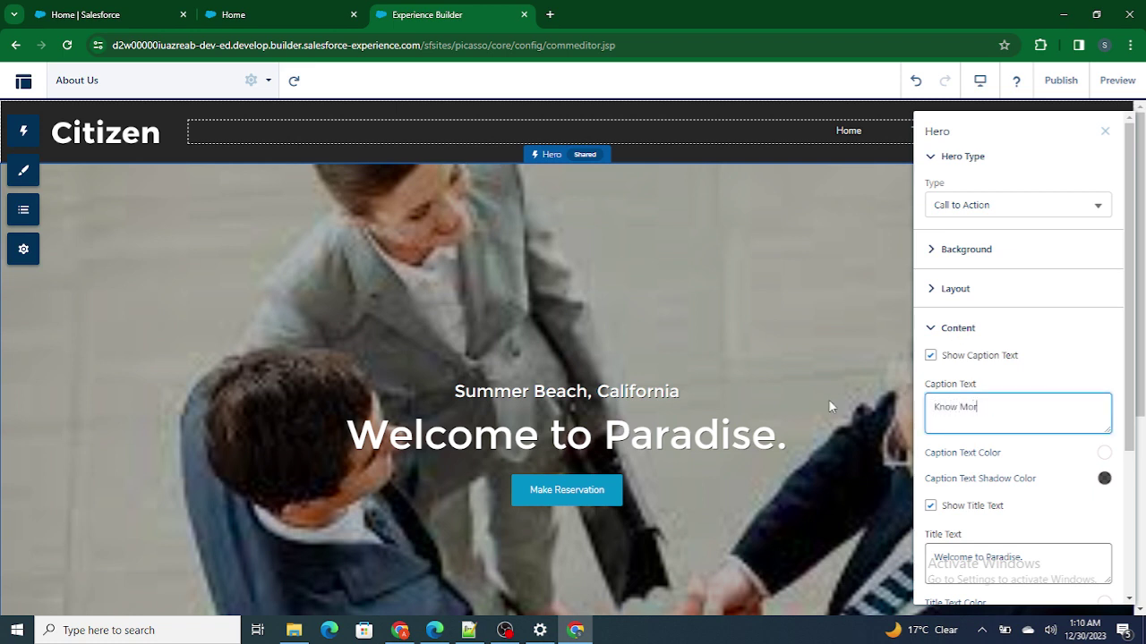
Change the hero Title Text to 'About Us' and start publishing the site.
triple_click(1053, 563)
text(About Us)
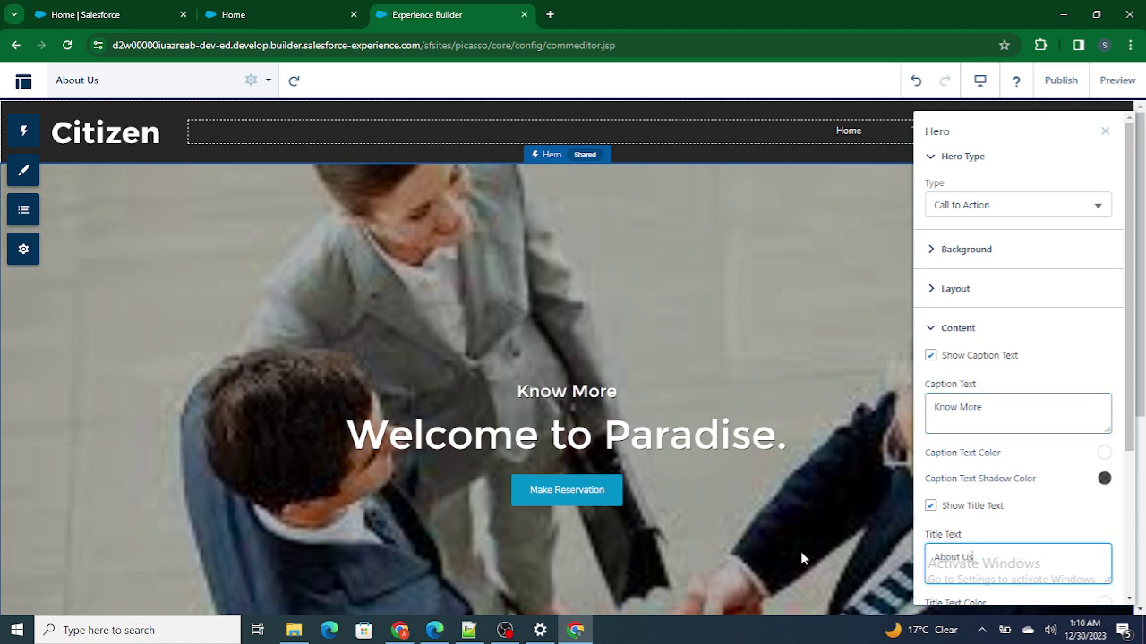
click(1104, 131)
click(821, 377)
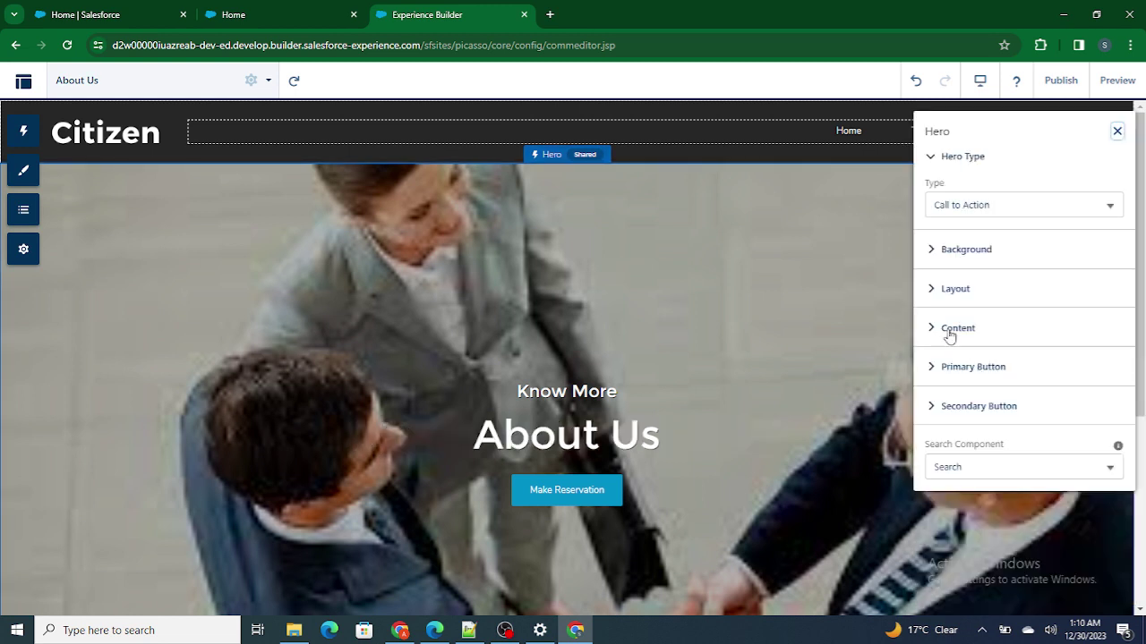
click(1061, 83)
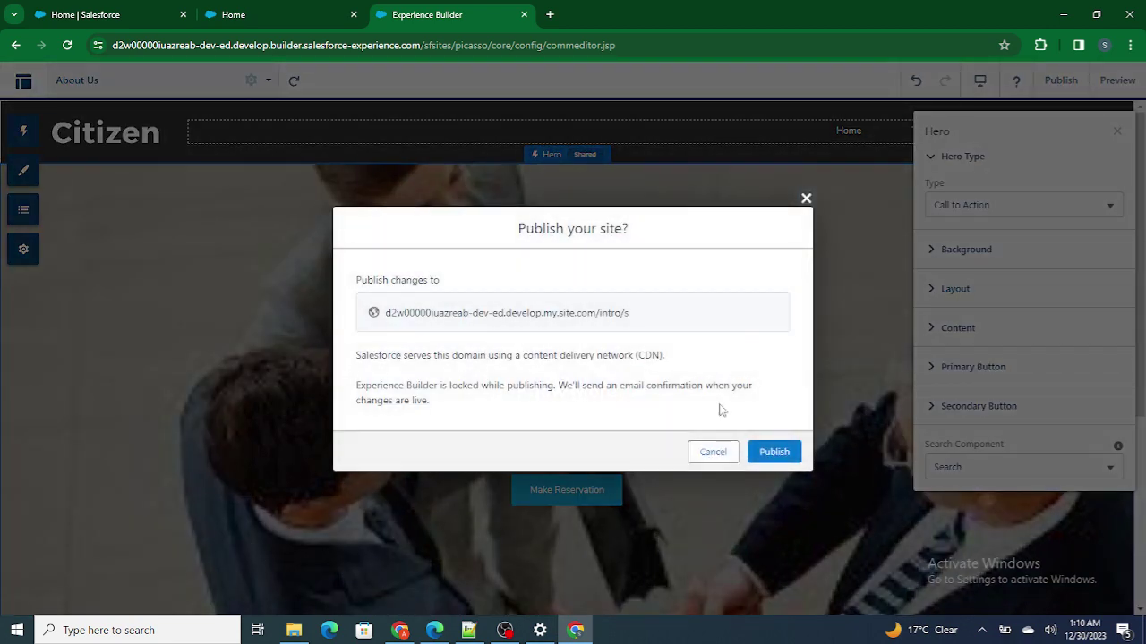
Confirm Publish, dismiss the confirmation with Got It, and close the Hero properties panel.
click(774, 452)
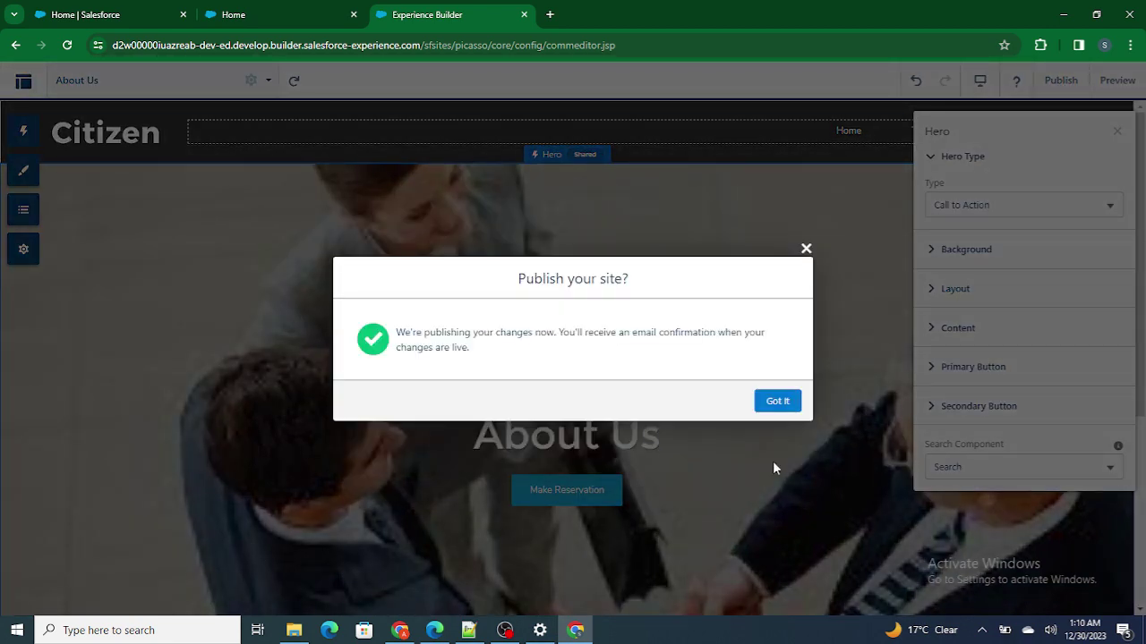
click(773, 407)
click(1116, 133)
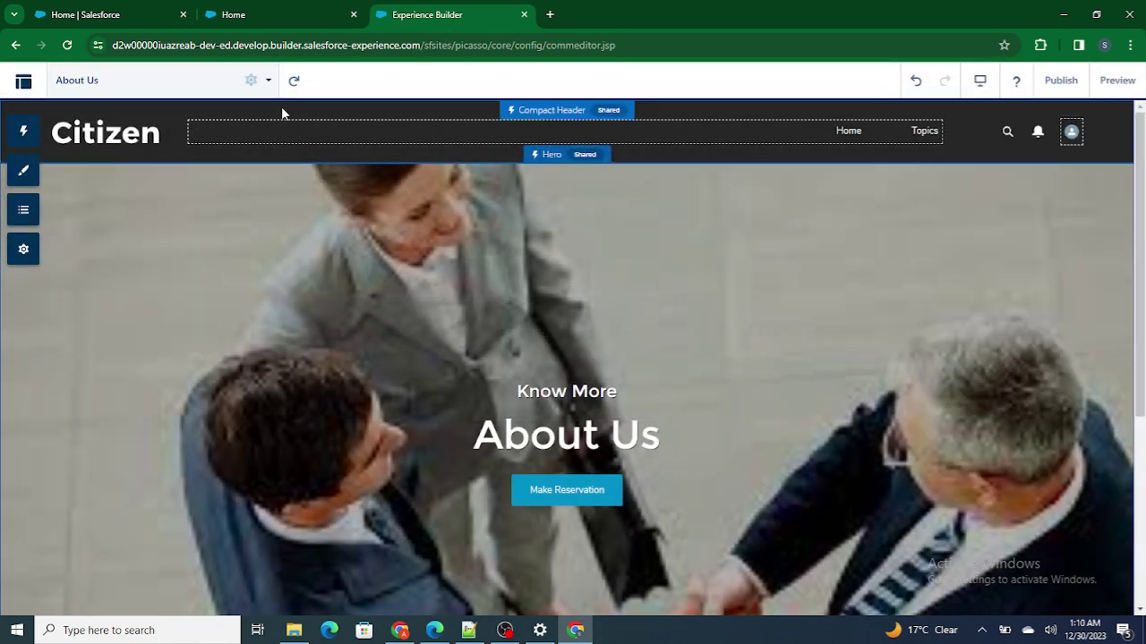
Switch the editor to the Home page and open its Compact Header properties.
click(462, 104)
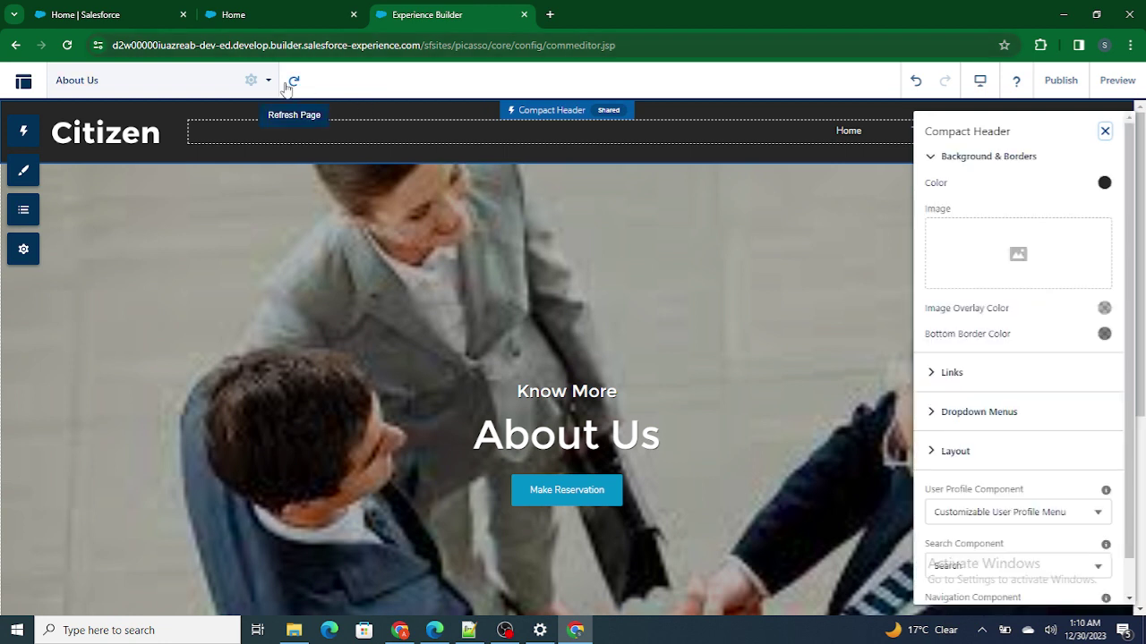
click(250, 80)
click(152, 208)
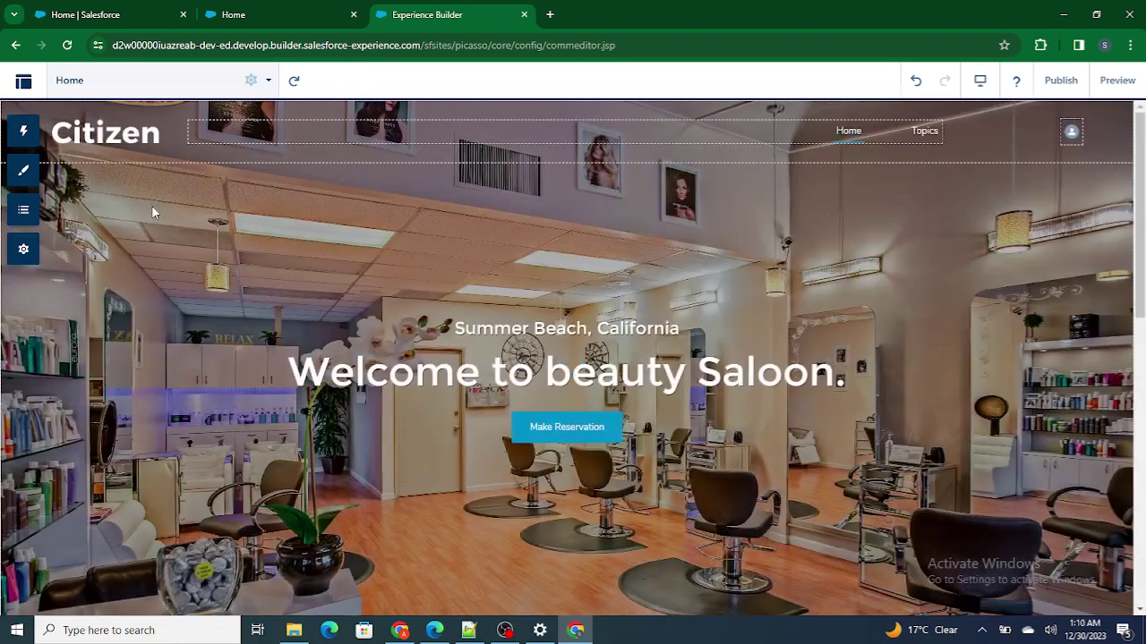
click(178, 143)
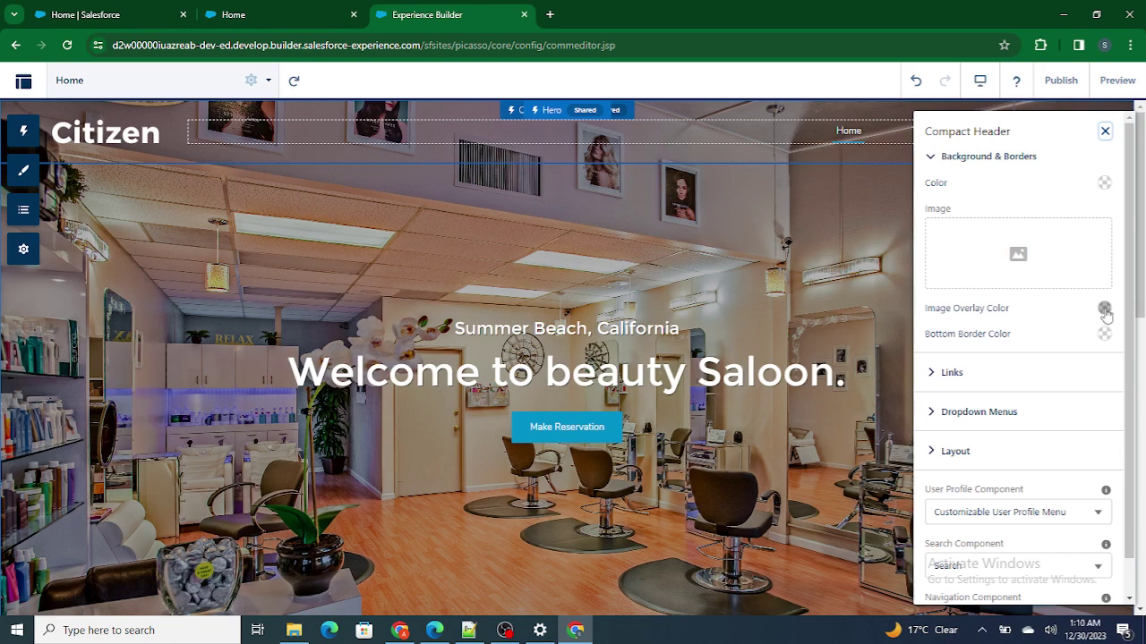
Review the Home header's link colour and layout settings, then open Theme Settings.
click(997, 374)
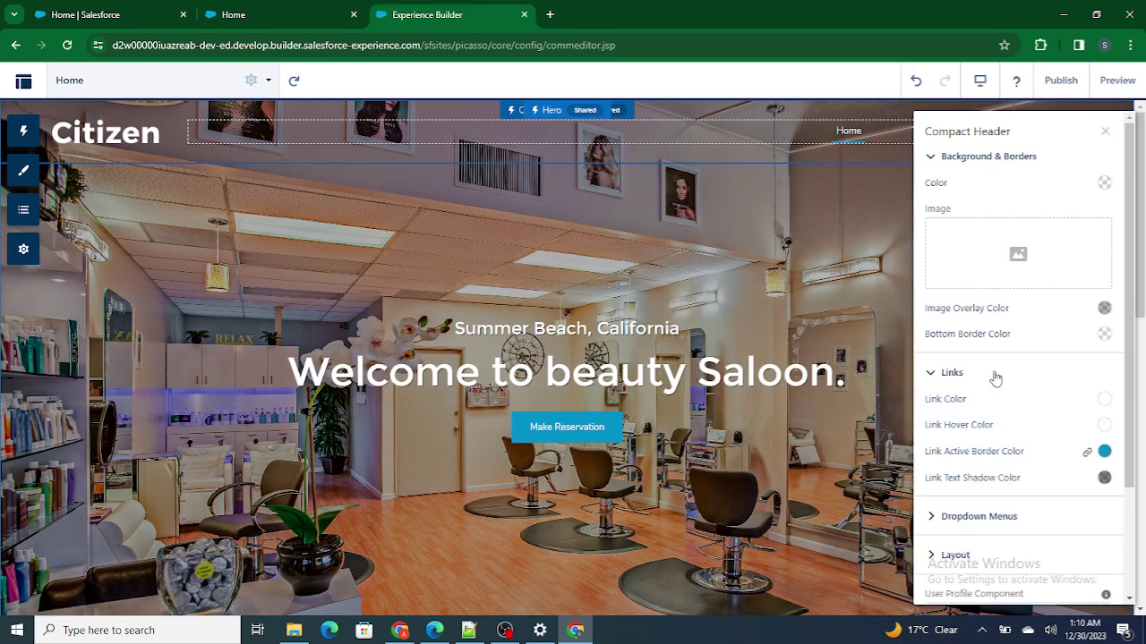
scroll(995, 377, down, 1)
scroll(984, 425, down, 3)
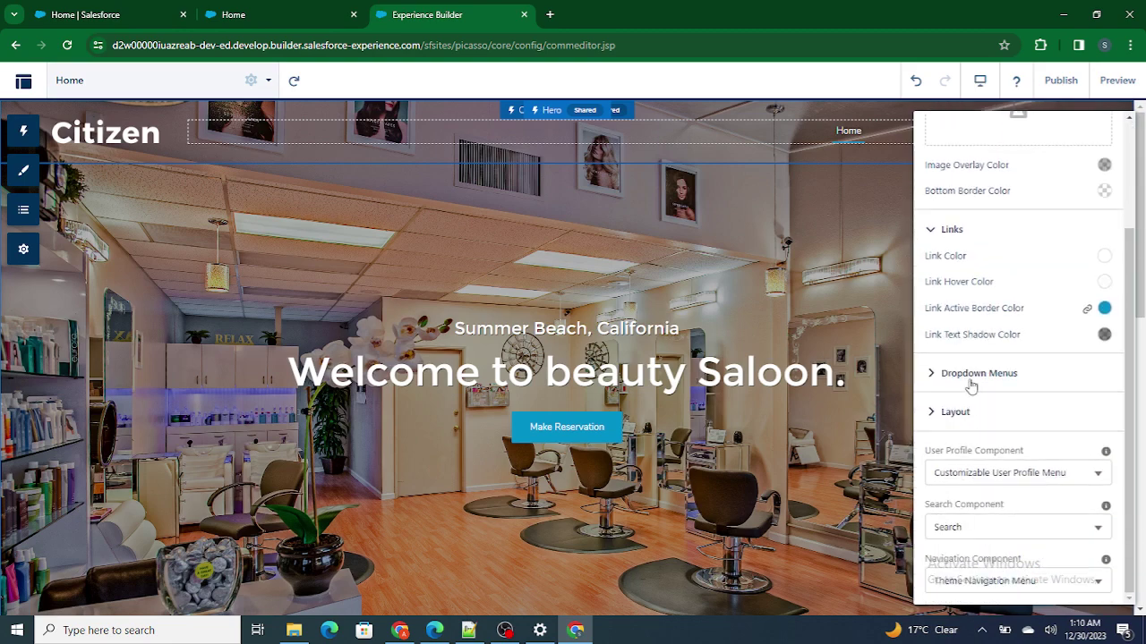
click(956, 416)
click(957, 417)
scroll(993, 526, up, 1)
scroll(994, 525, up, 3)
click(939, 158)
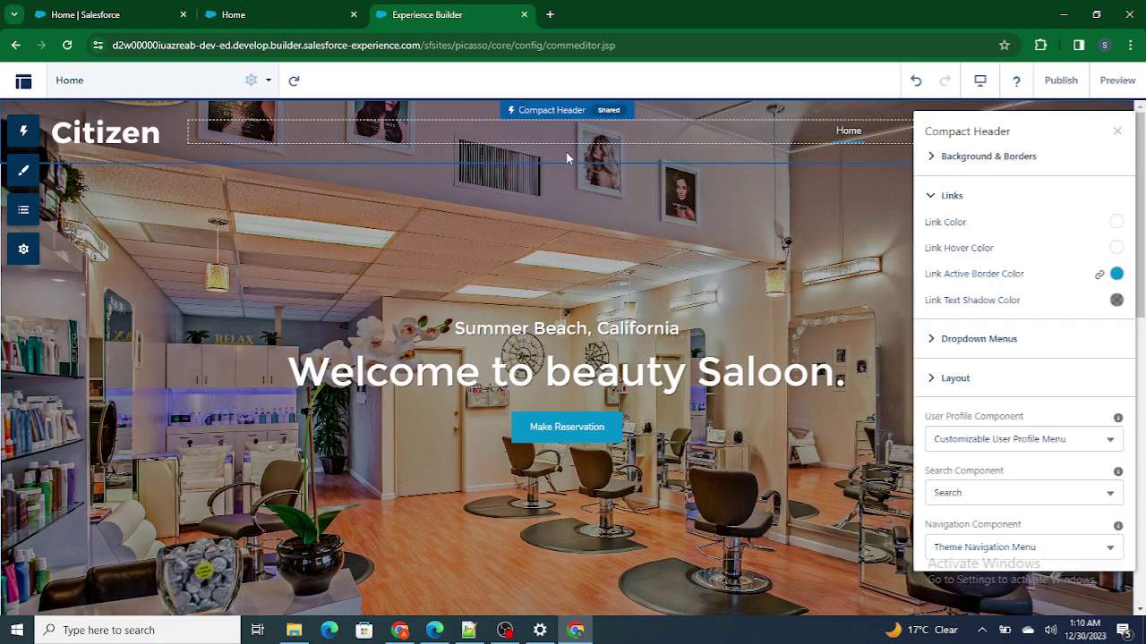
click(23, 173)
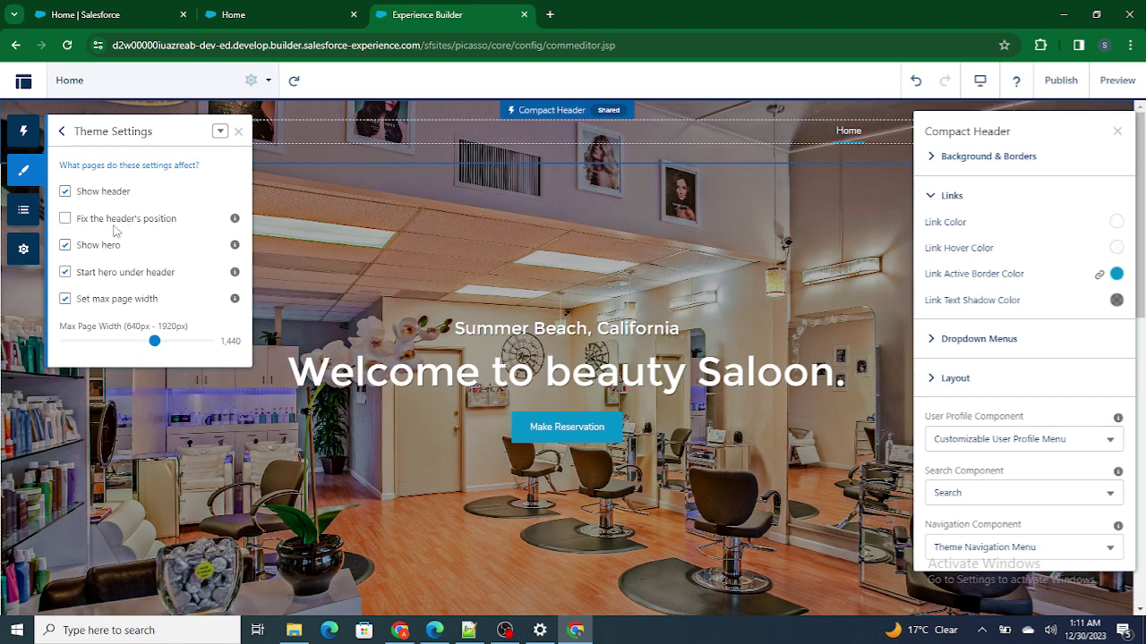
Switch to the About Us page, check Theme Settings, and open its Compact Header properties.
click(252, 80)
click(87, 237)
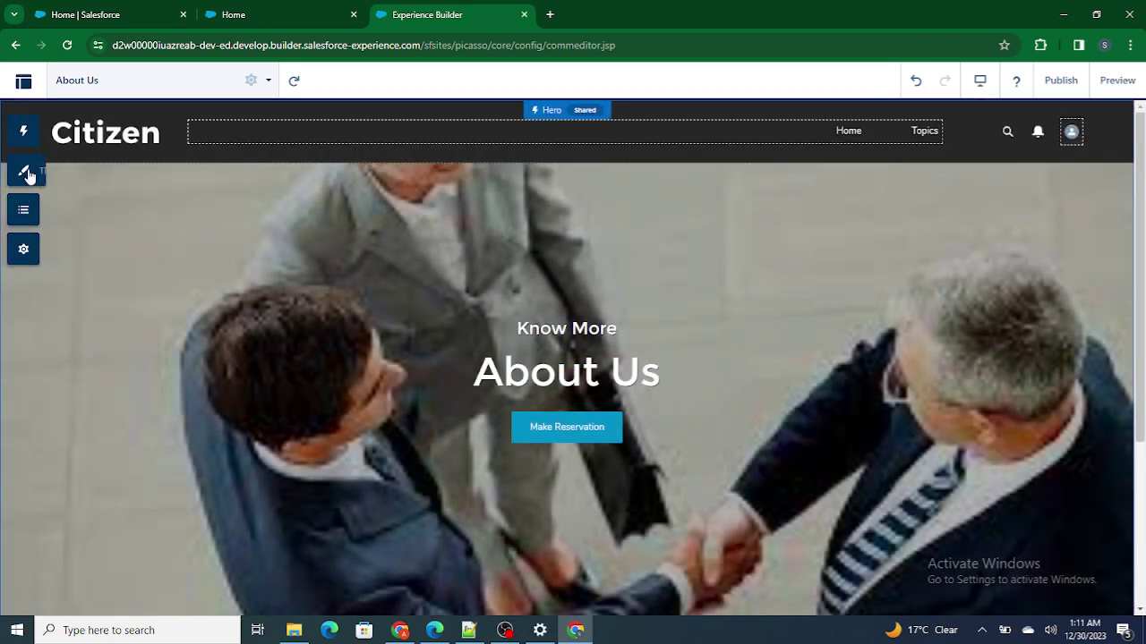
click(26, 172)
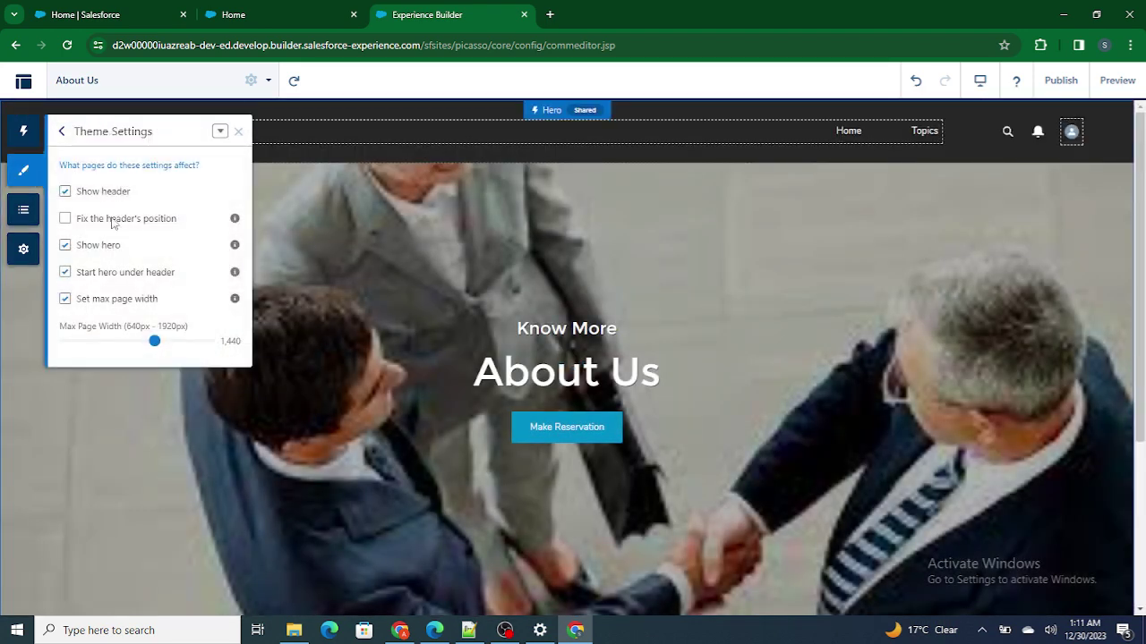
click(238, 132)
click(964, 155)
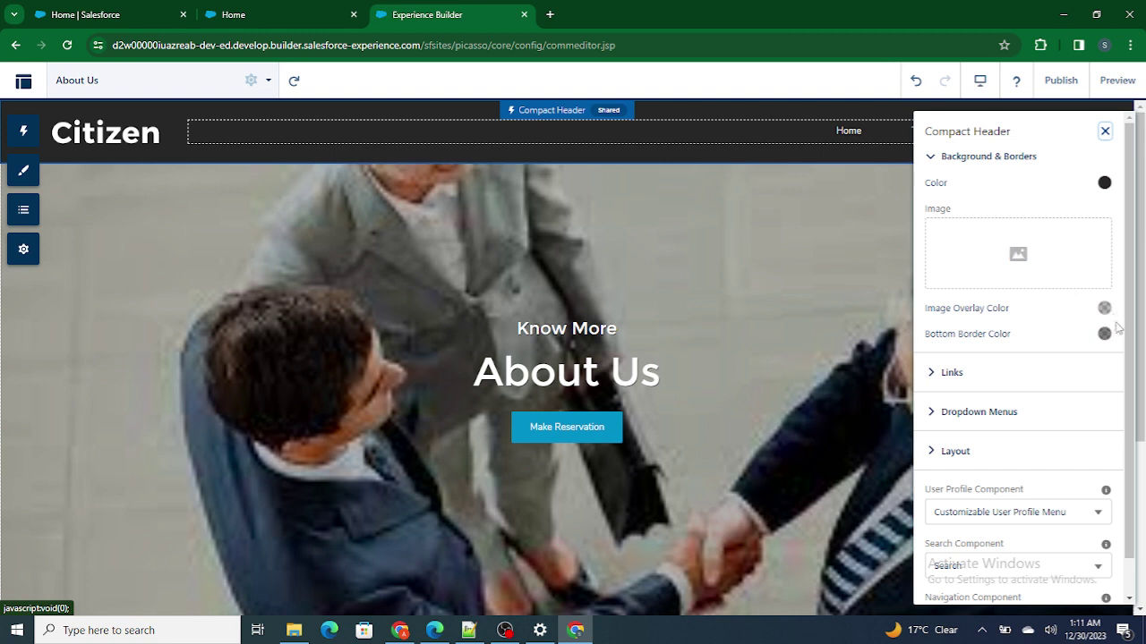
Set the header Image Overlay Color to rgba(193,154,154,0.3) and Color to rgb(134,88,88).
click(1105, 309)
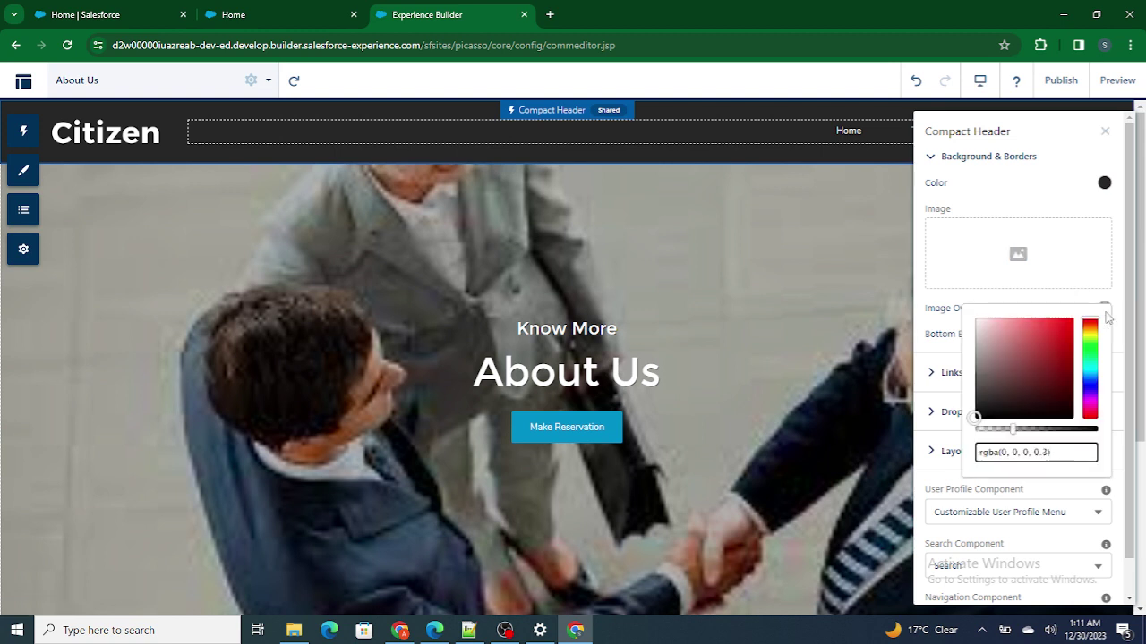
drag(973, 415, 975, 315)
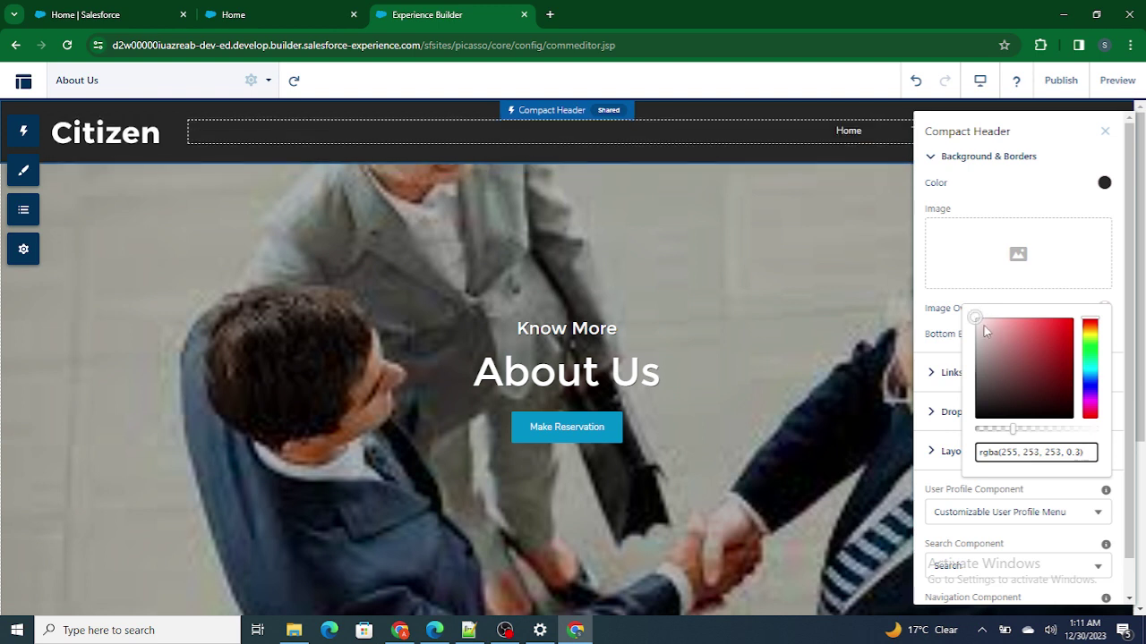
drag(975, 317, 994, 339)
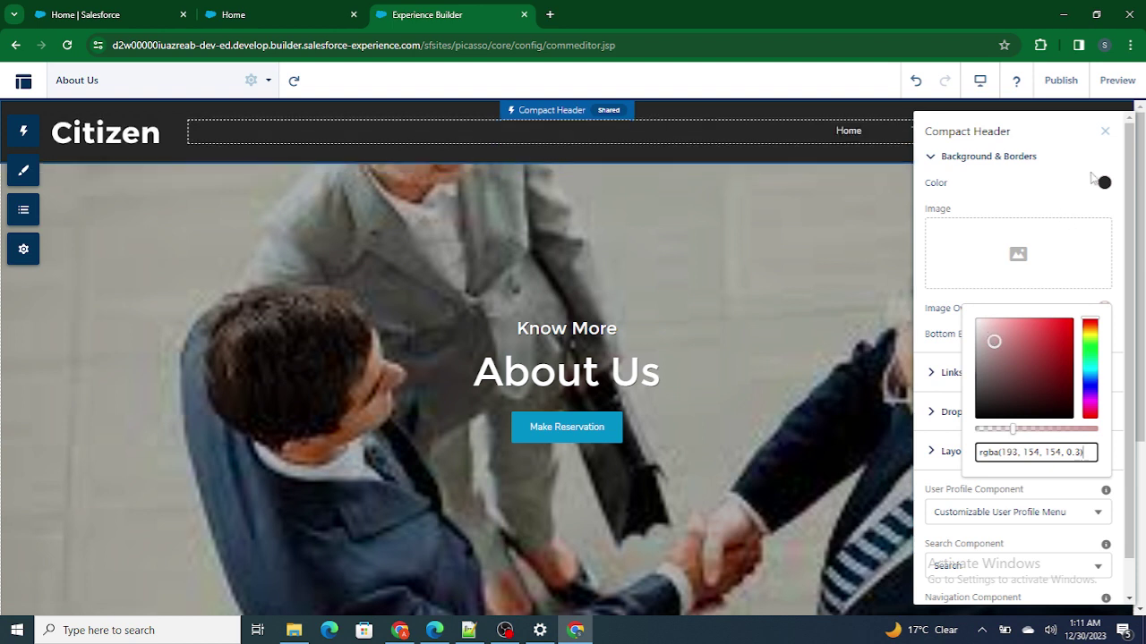
click(1105, 182)
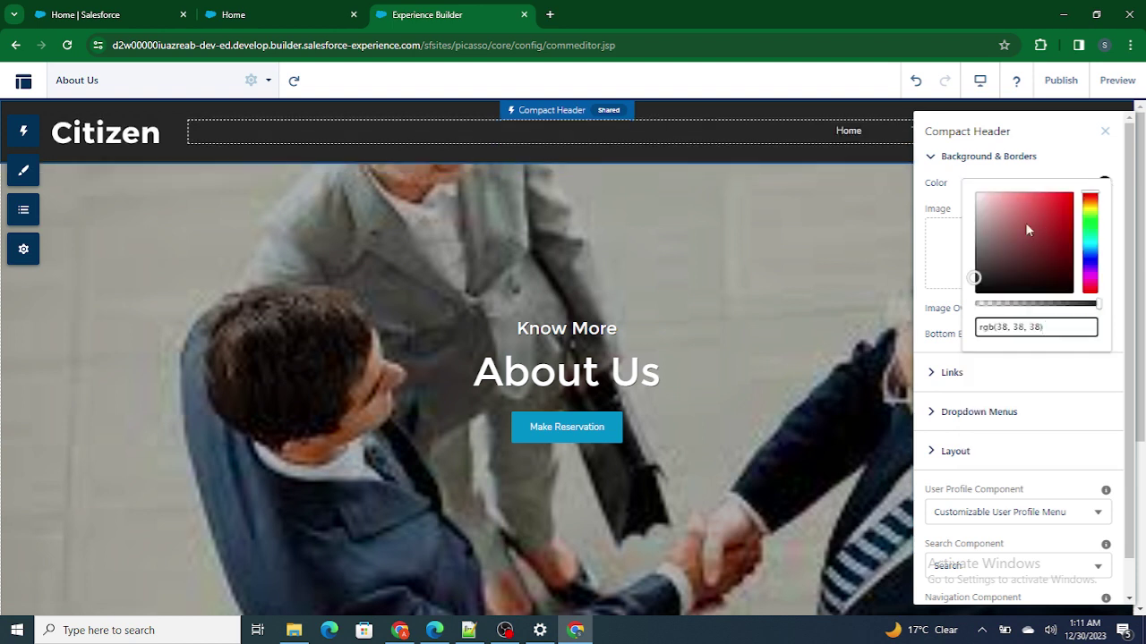
drag(975, 275, 972, 191)
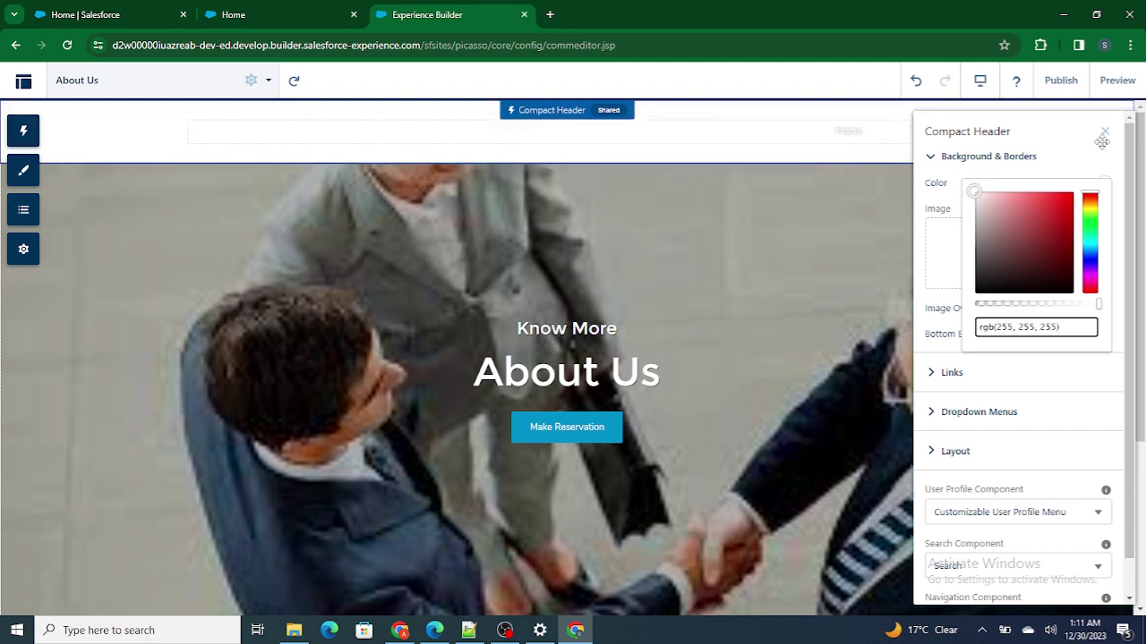
drag(984, 204, 1007, 238)
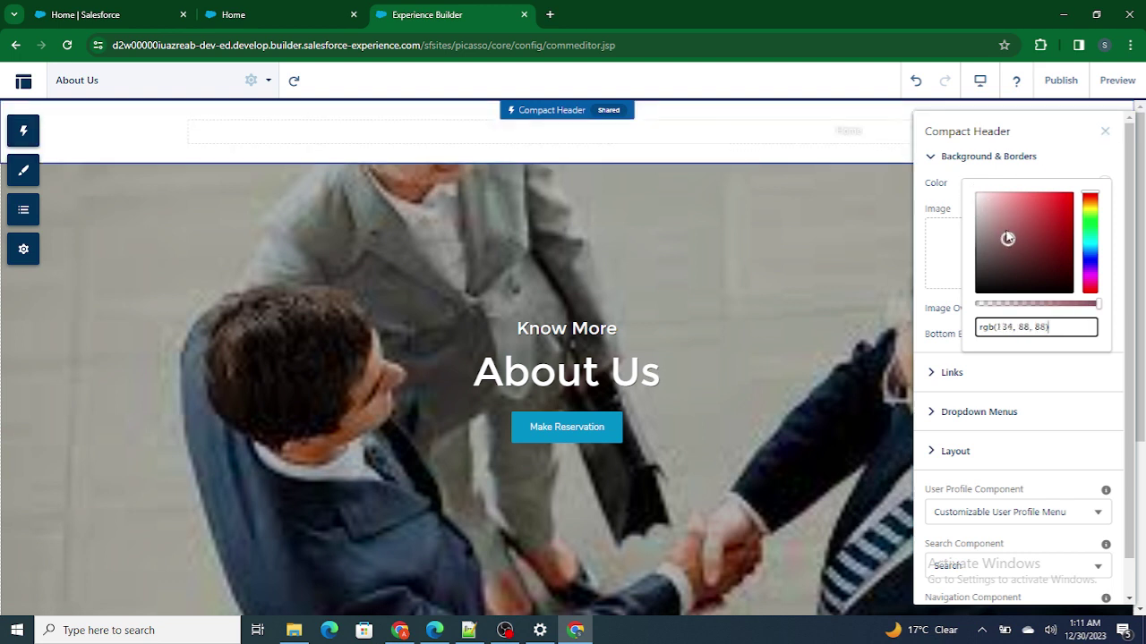
click(1104, 132)
Select the hero and switch the editor to the Home page.
click(655, 214)
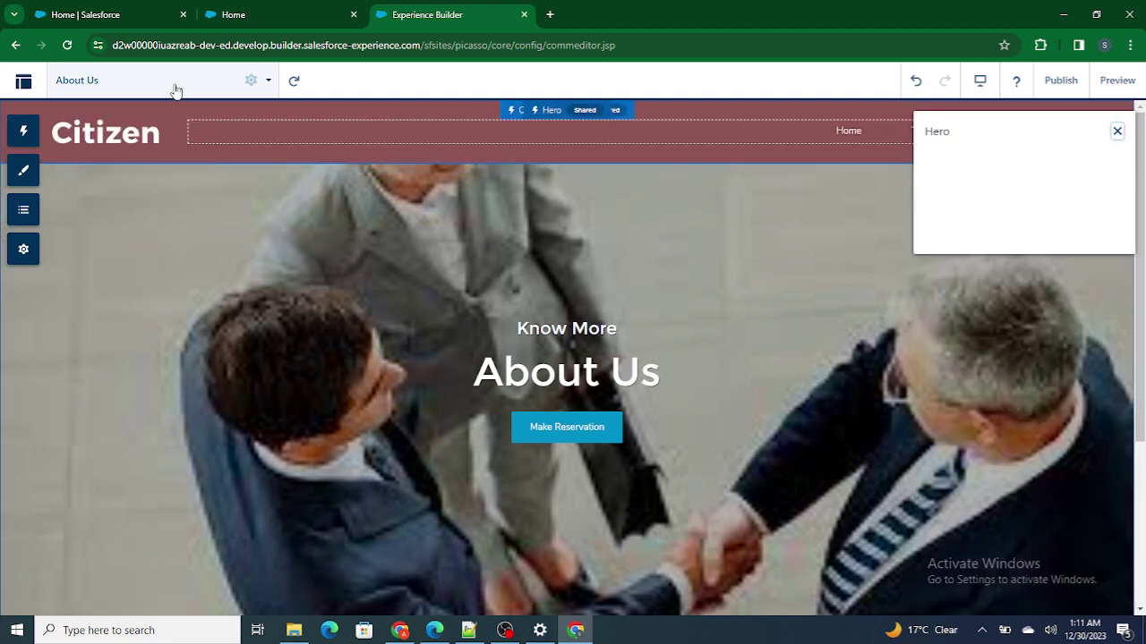
click(251, 80)
click(128, 215)
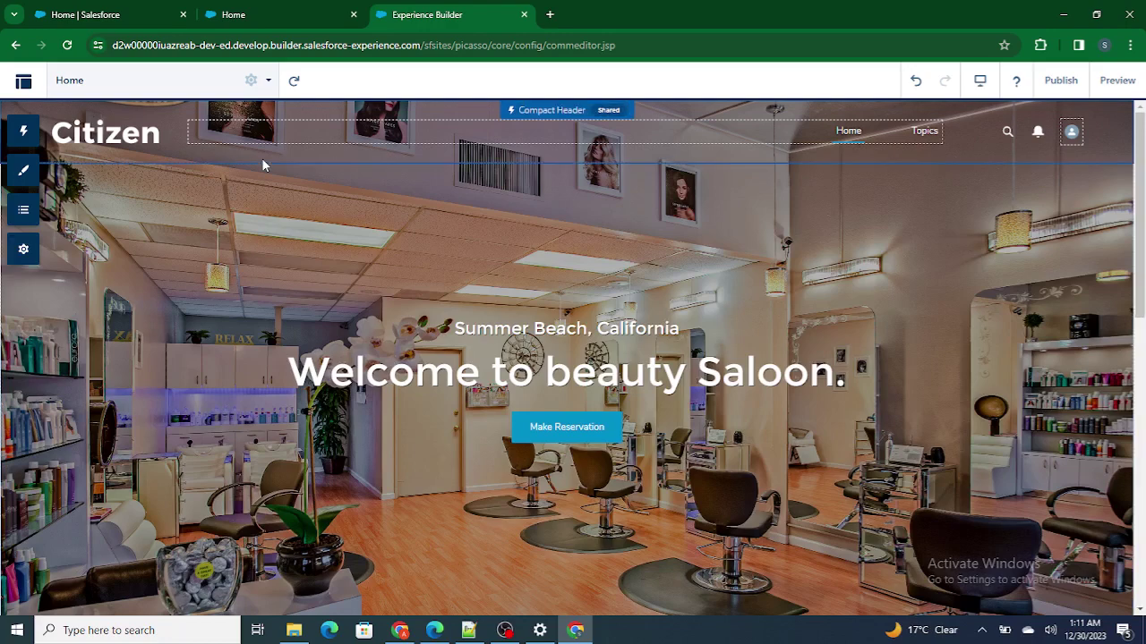
Paste the Home header's background colour value into Notepad++ and dismiss the error.
click(262, 157)
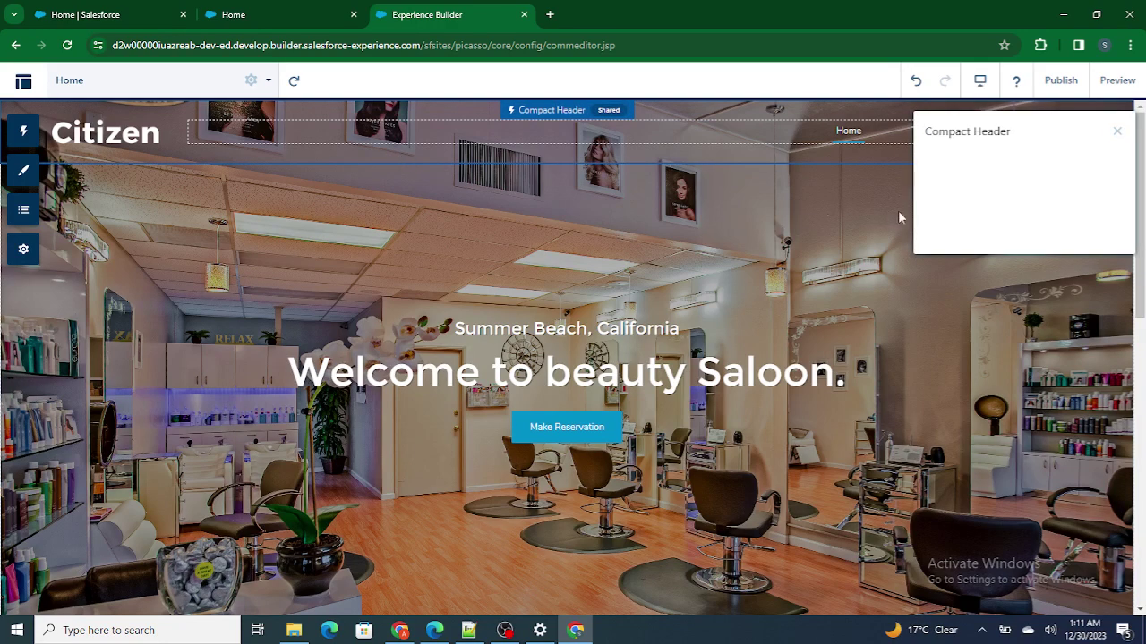
click(1106, 185)
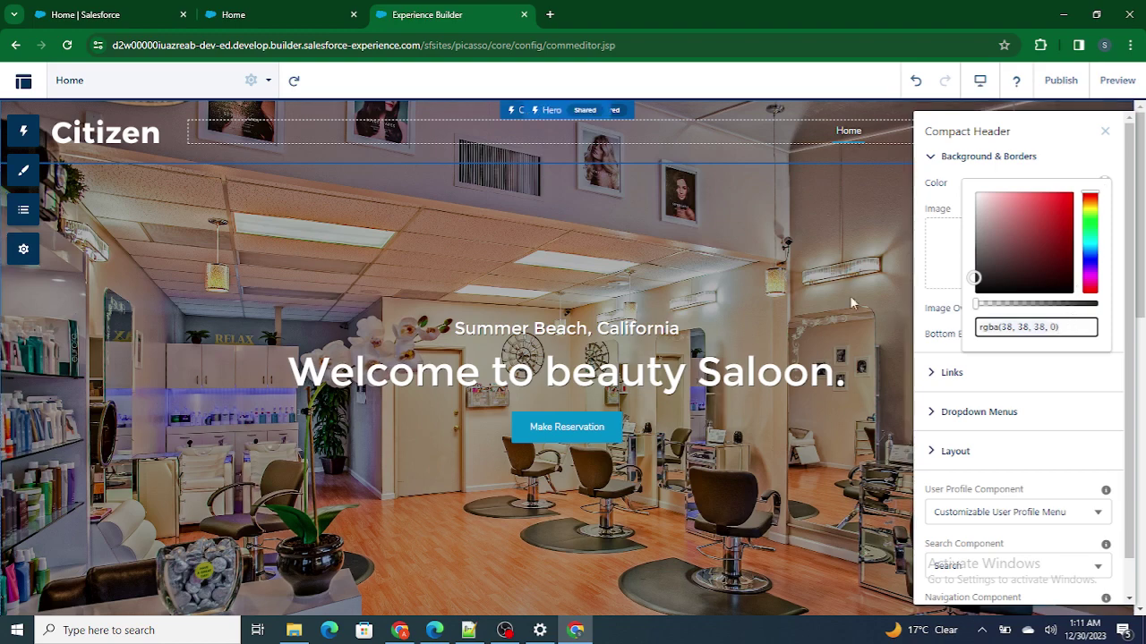
click(467, 630)
text(rgba(38, 38, 38, 0))
key(alt+Tab)
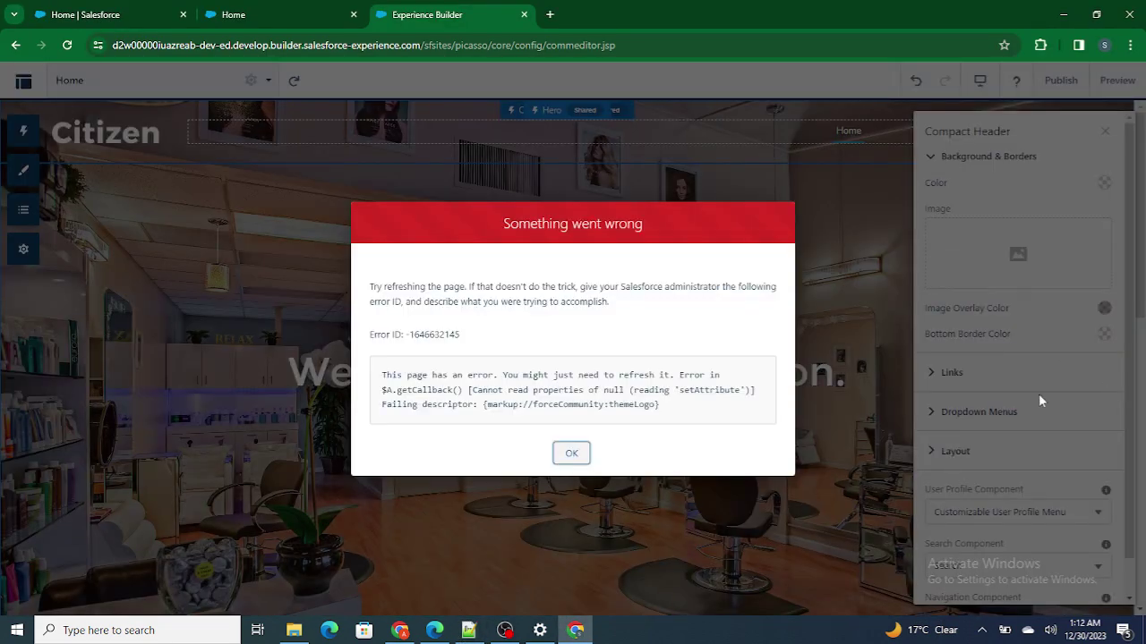
click(571, 453)
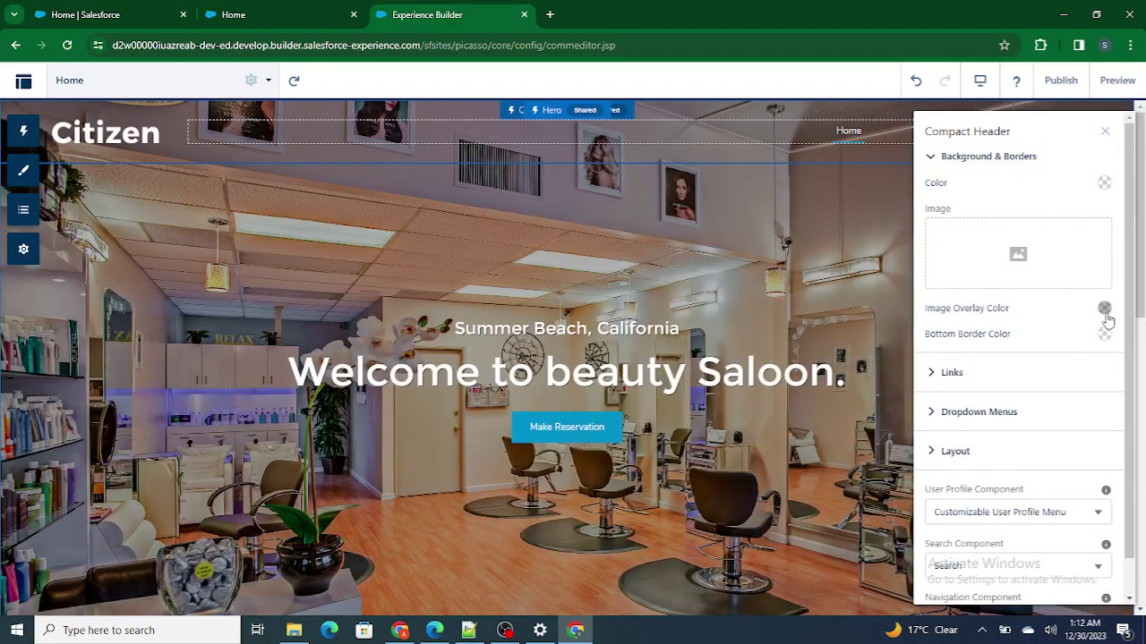
Note the Home header's Image Overlay and Bottom Border colours in Notepad++, then switch to About Us.
click(1104, 308)
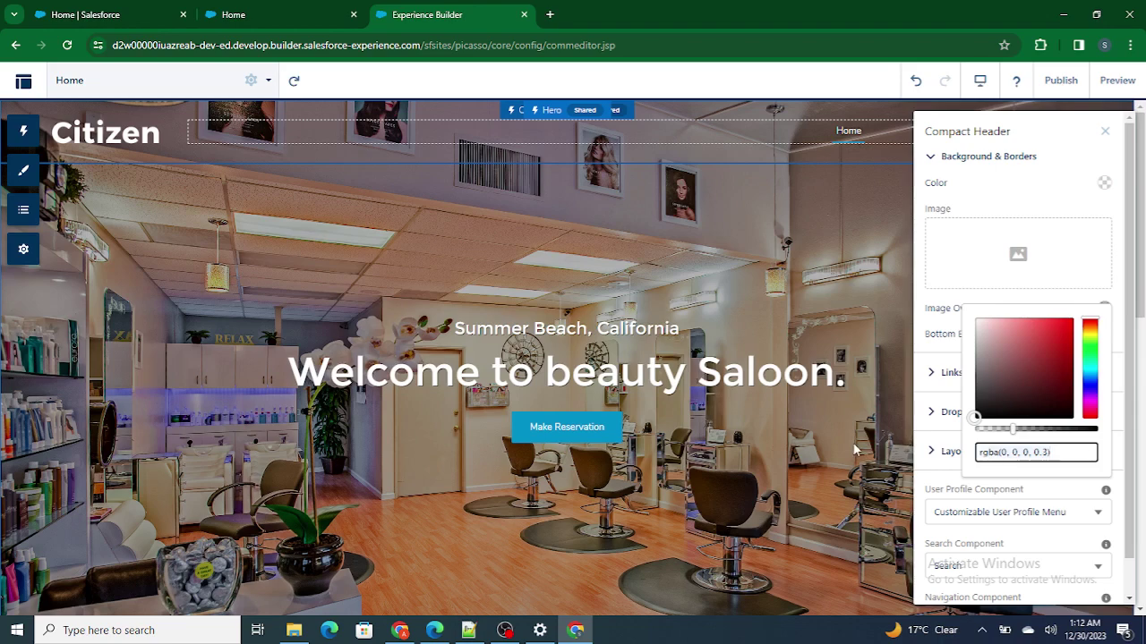
key(alt+Tab)
key(Return)
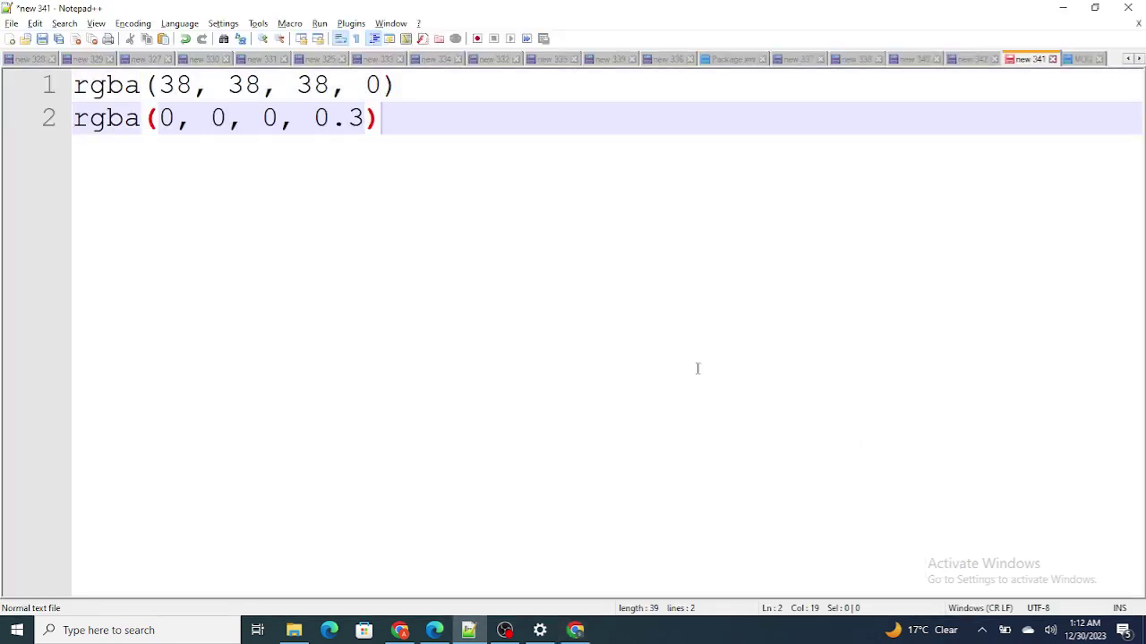
key(alt+Tab)
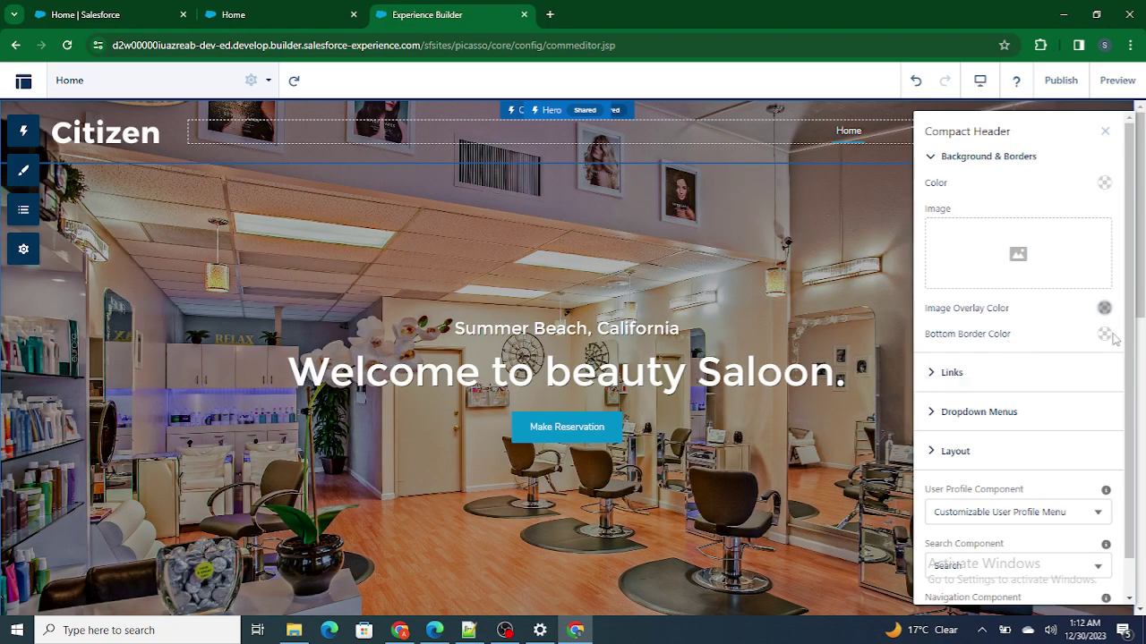
click(1104, 335)
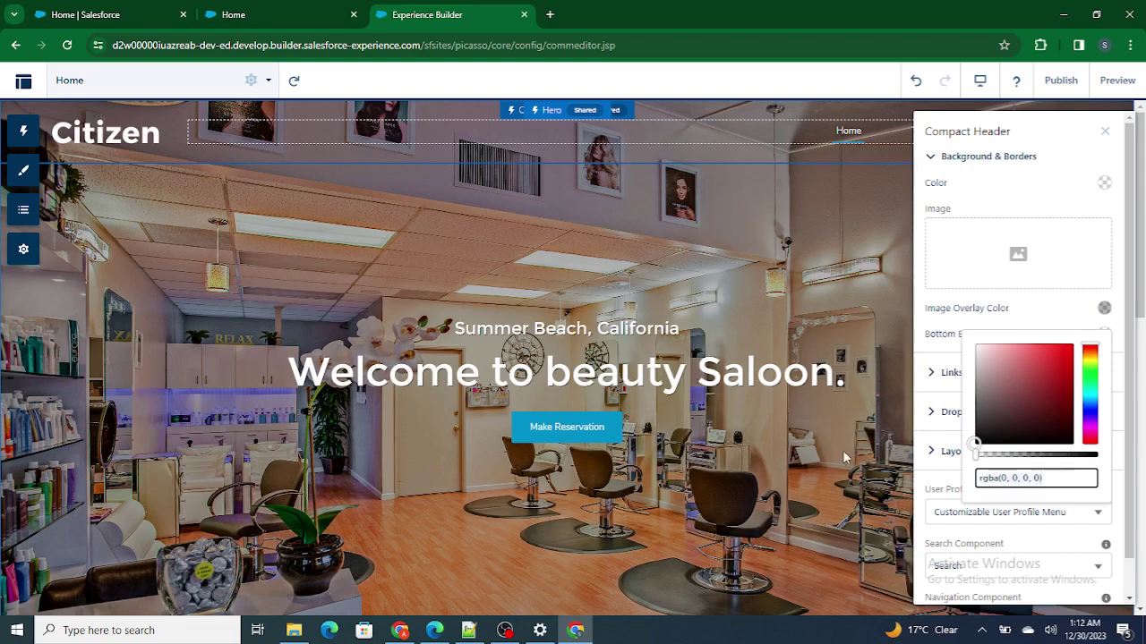
key(alt+Tab)
key(Return)
text(rgba(0, 0, 0, 0))
key(alt+Tab)
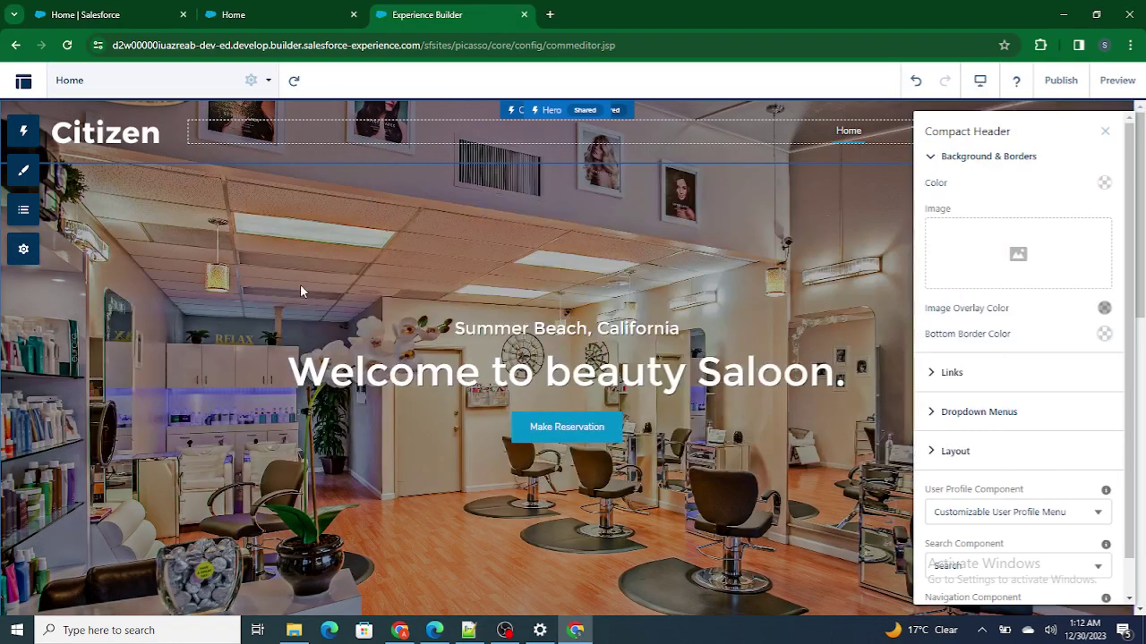
click(250, 80)
click(108, 238)
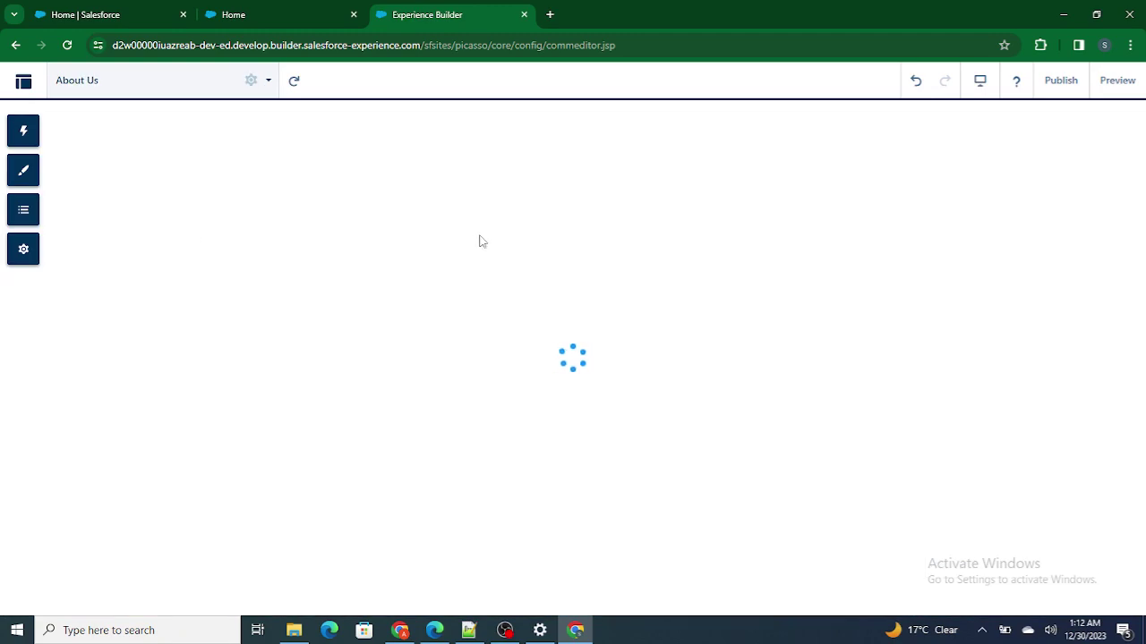
Set the About Us Compact Header color to the transparent rgba(38,38,38,0).
key(alt+Tab)
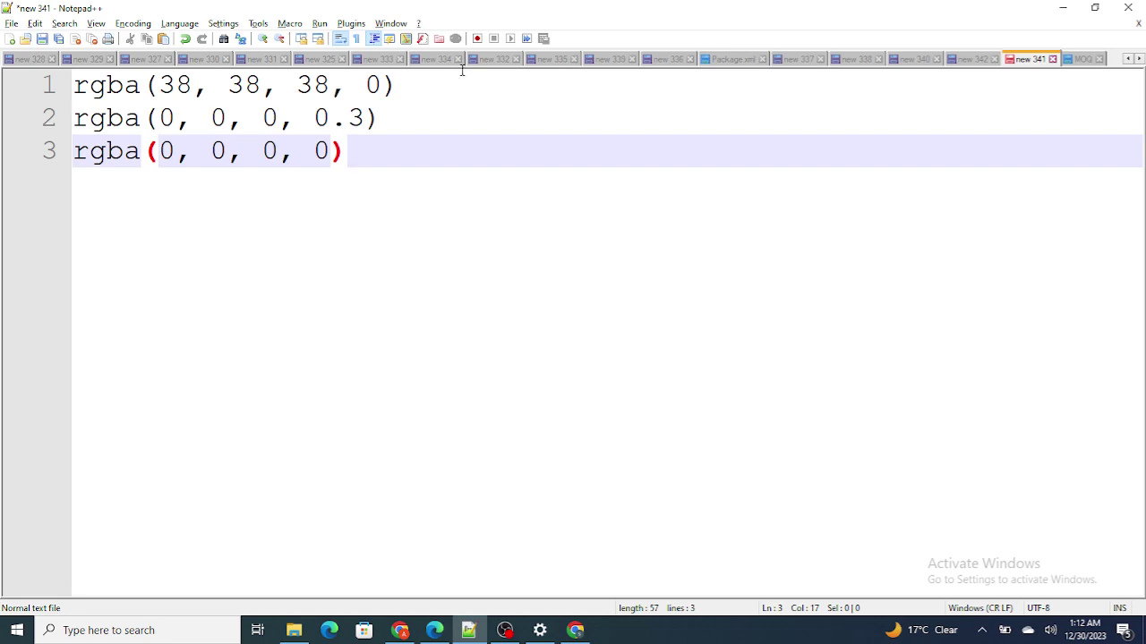
drag(408, 89, 5, 79)
key(ctrl+c)
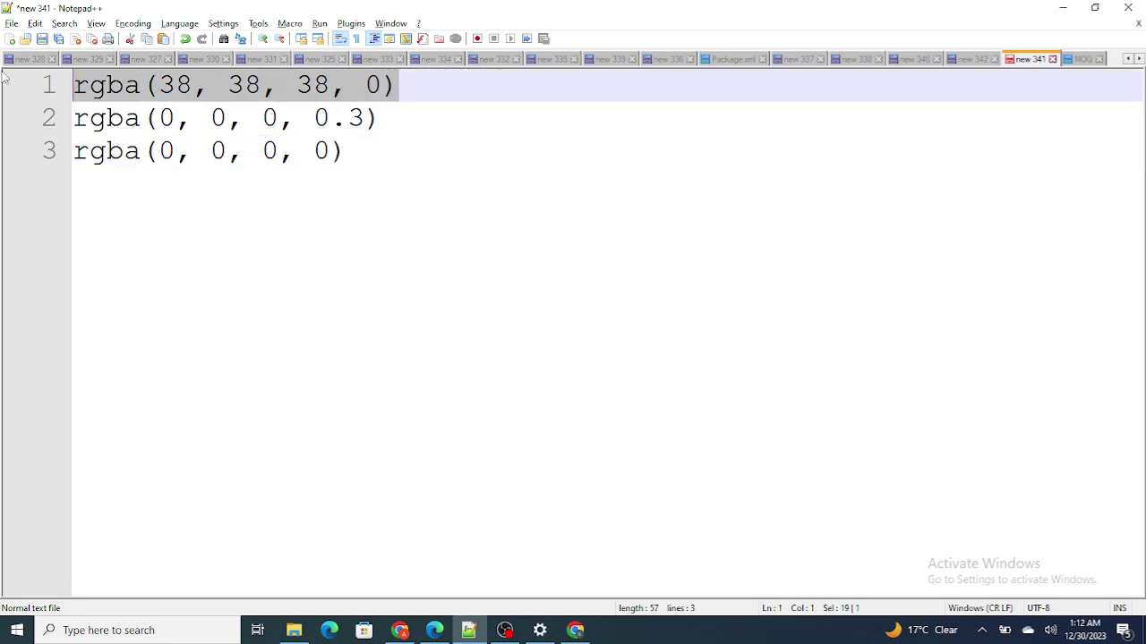
key(alt+Tab)
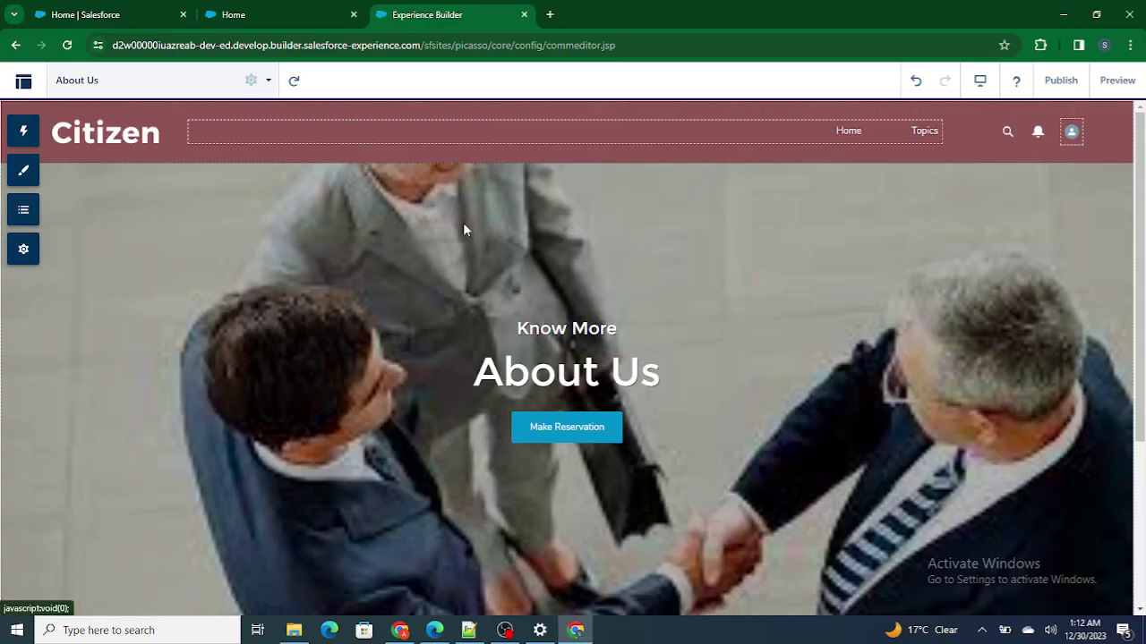
click(927, 159)
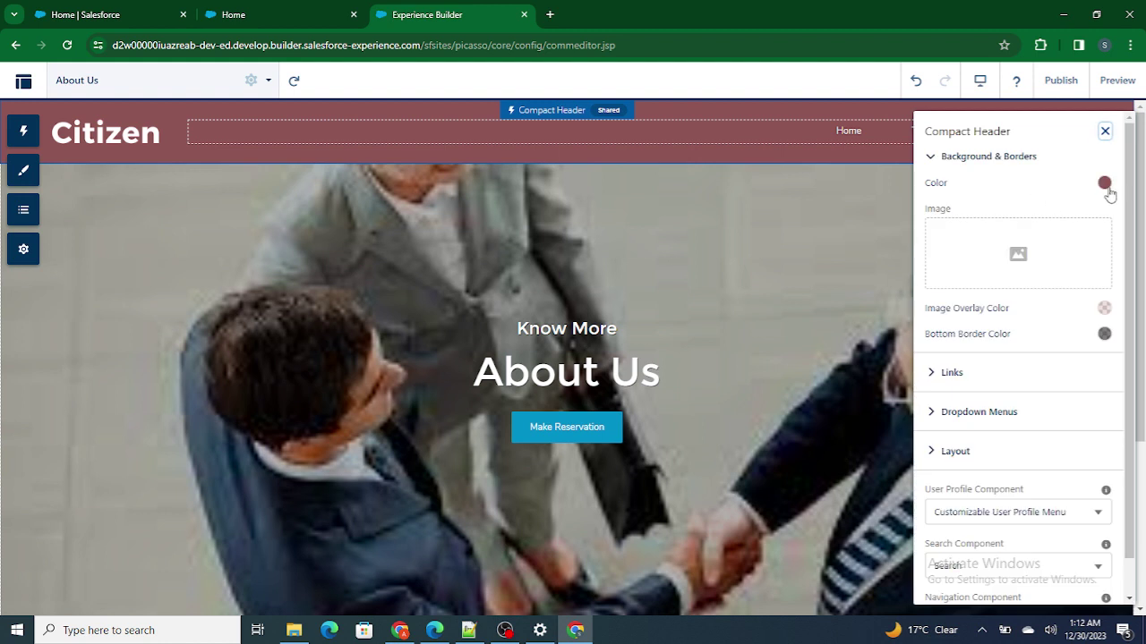
click(1104, 183)
key(ctrl+a)
key(ctrl+v)
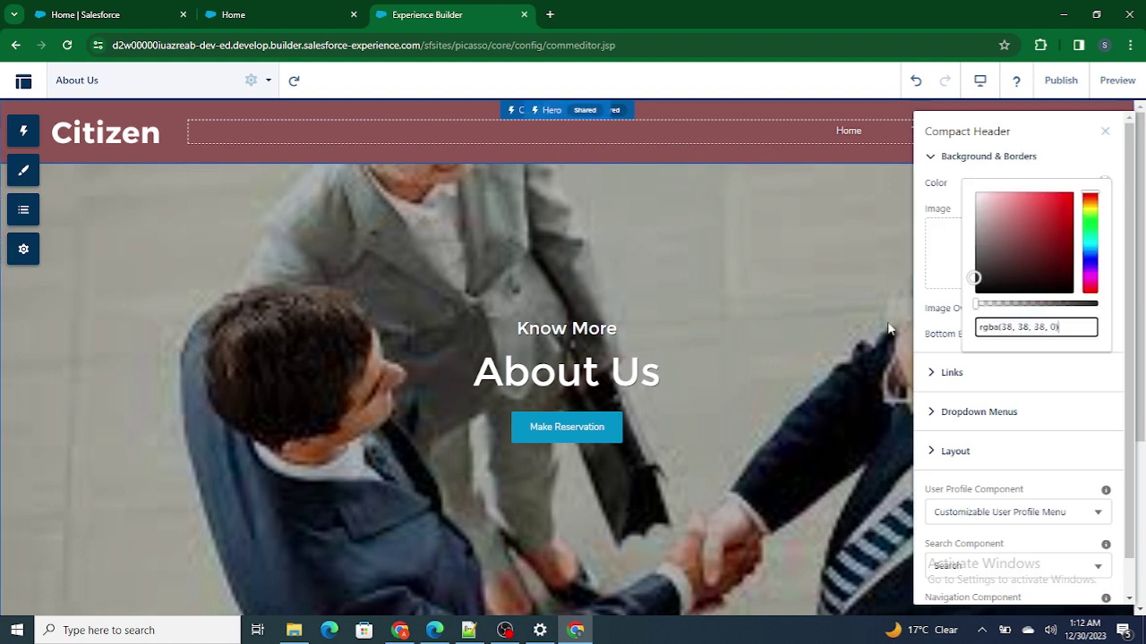
click(1074, 158)
Set the header's Image Overlay Color to rgba(0,0,0,0.3).
click(1027, 158)
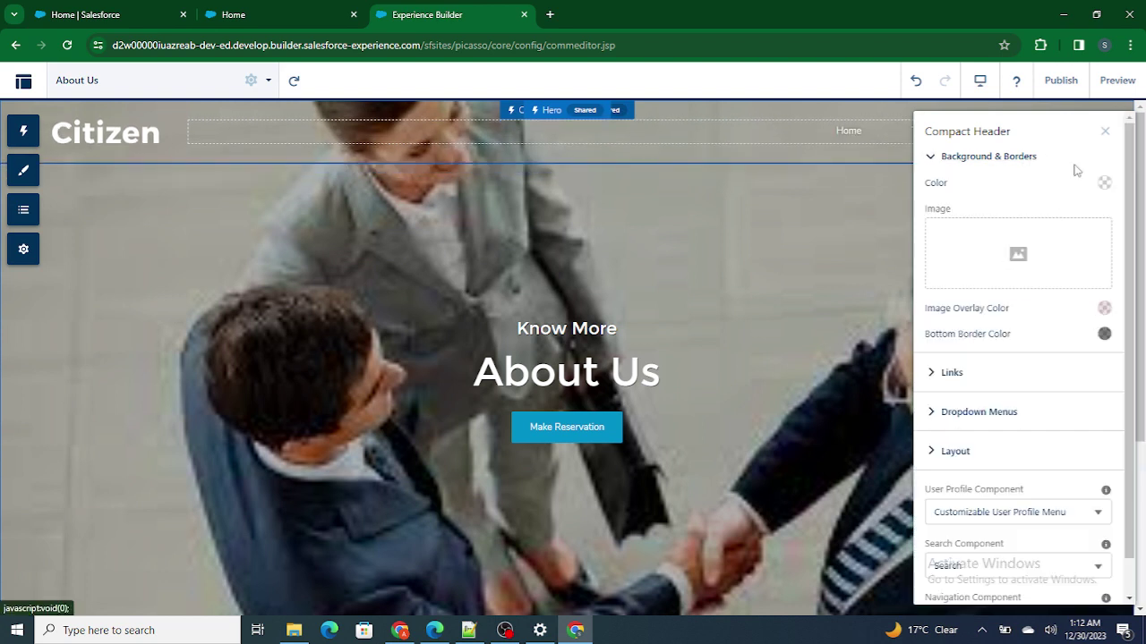
click(1104, 309)
key(alt+Tab)
drag(349, 117, 46, 109)
key(ctrl+c)
key(alt+Tab)
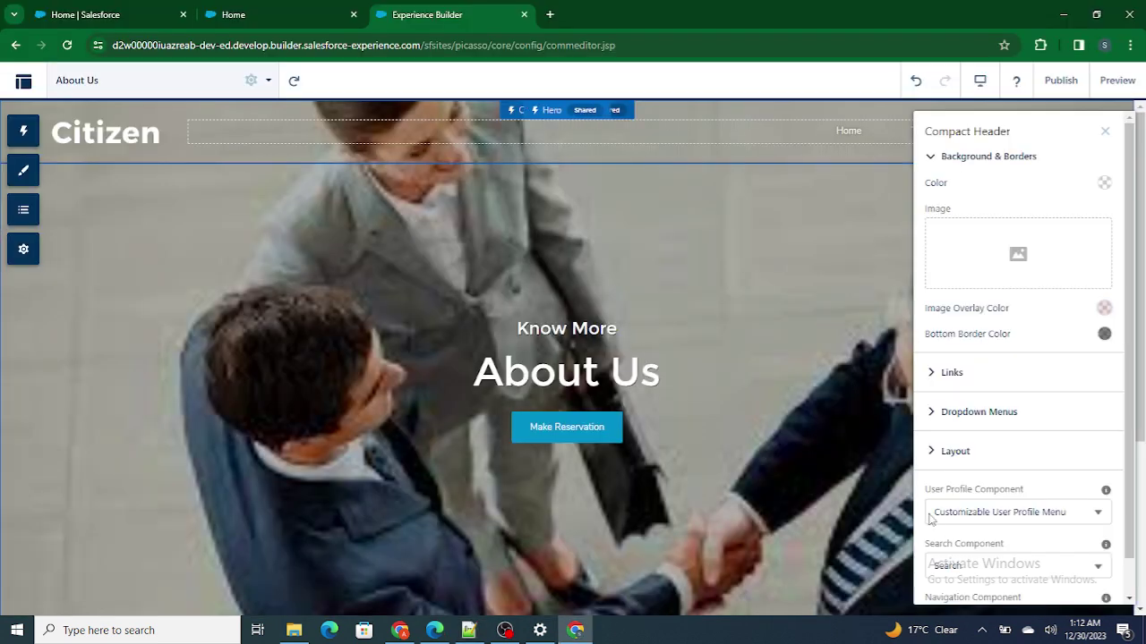
click(1106, 309)
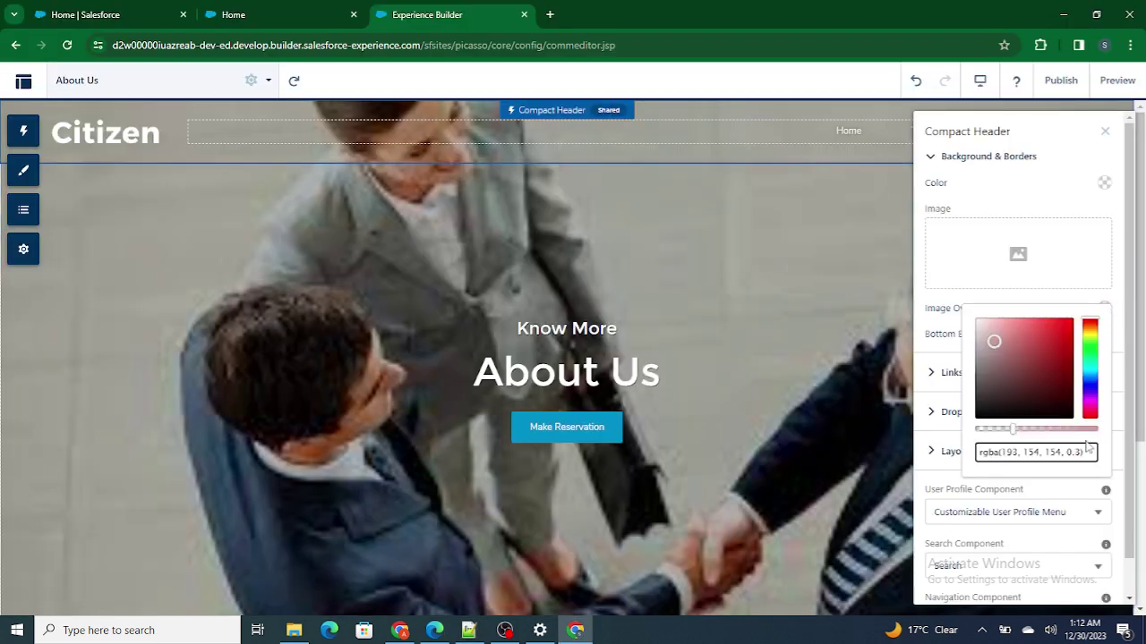
key(ctrl+a)
key(ctrl+v)
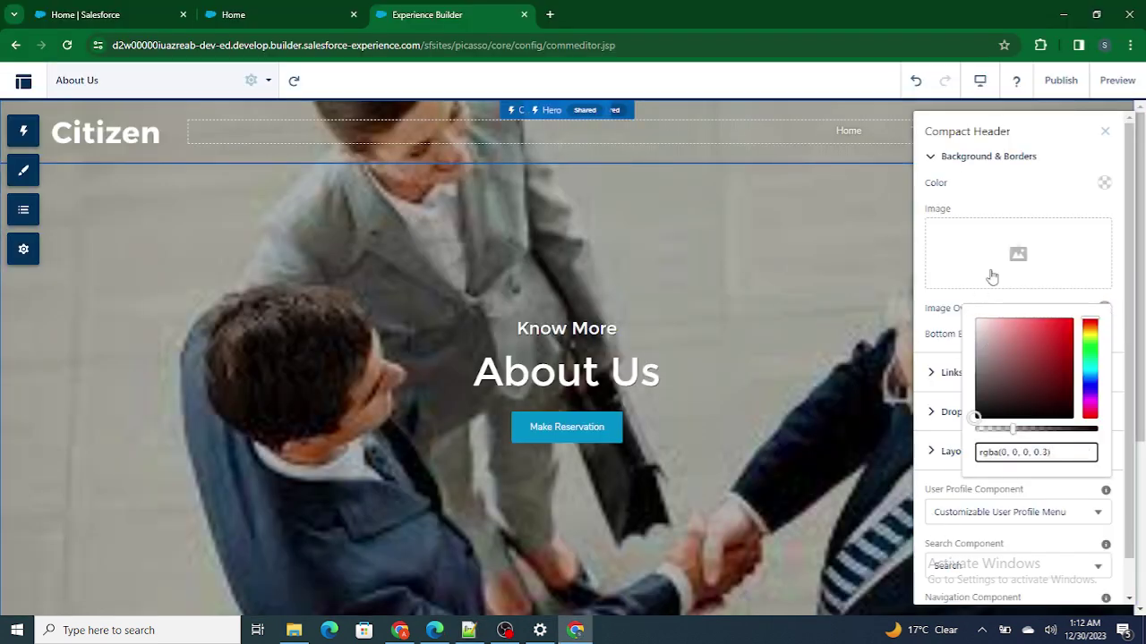
click(1008, 204)
Make the header's Bottom Border Color fully transparent, rgba(0,0,0,0).
click(1105, 334)
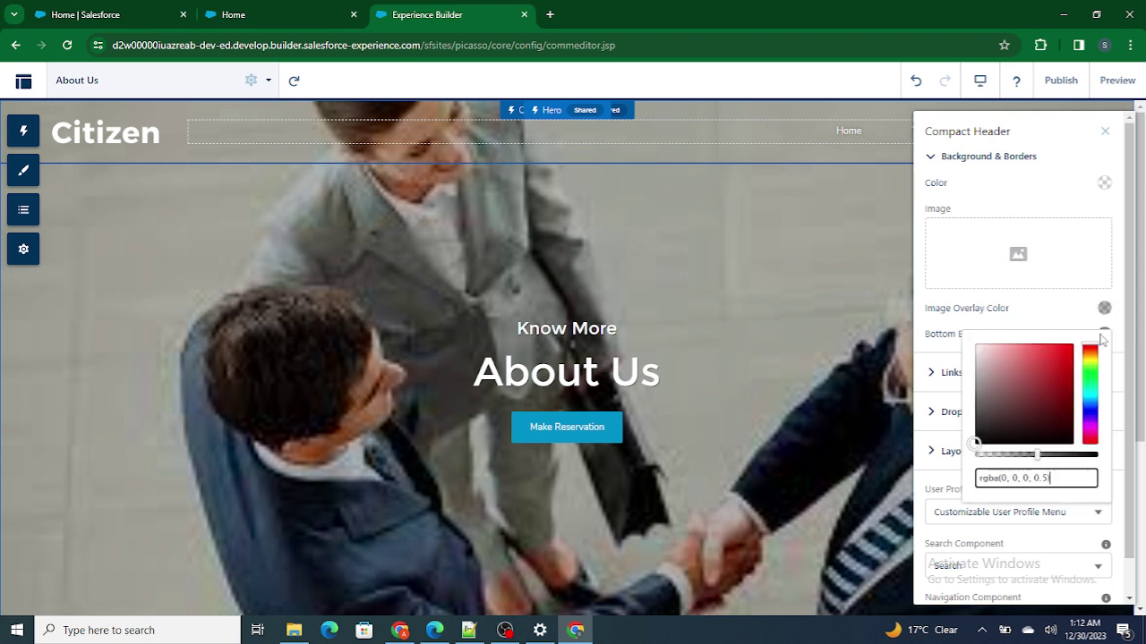
key(alt+Tab)
drag(353, 152, 2, 131)
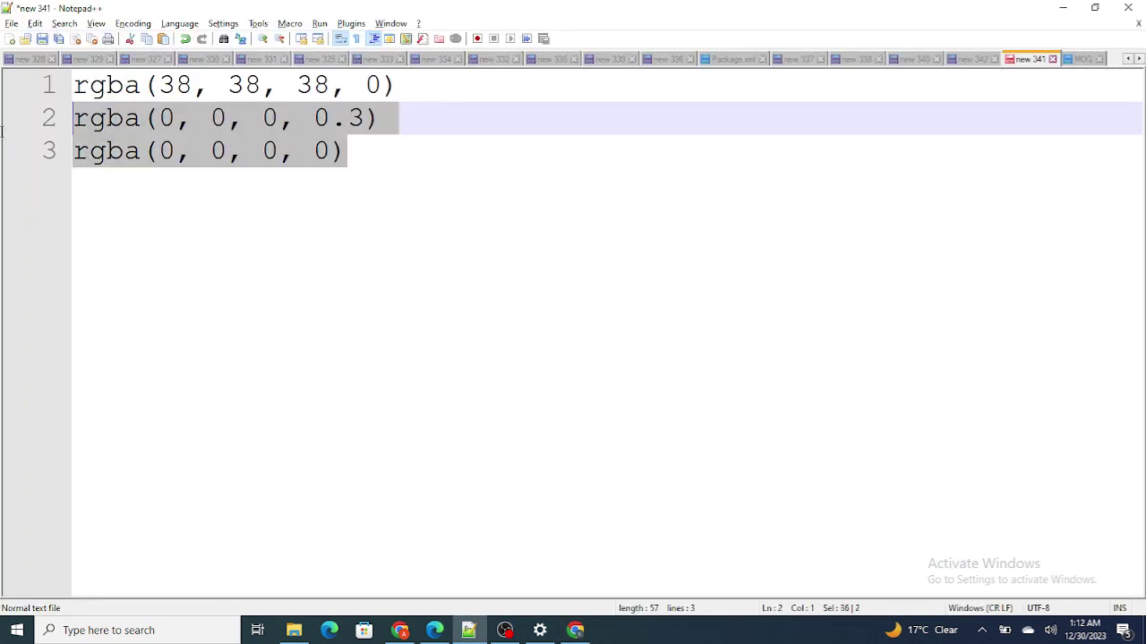
key(shift+Down)
key(alt+Tab)
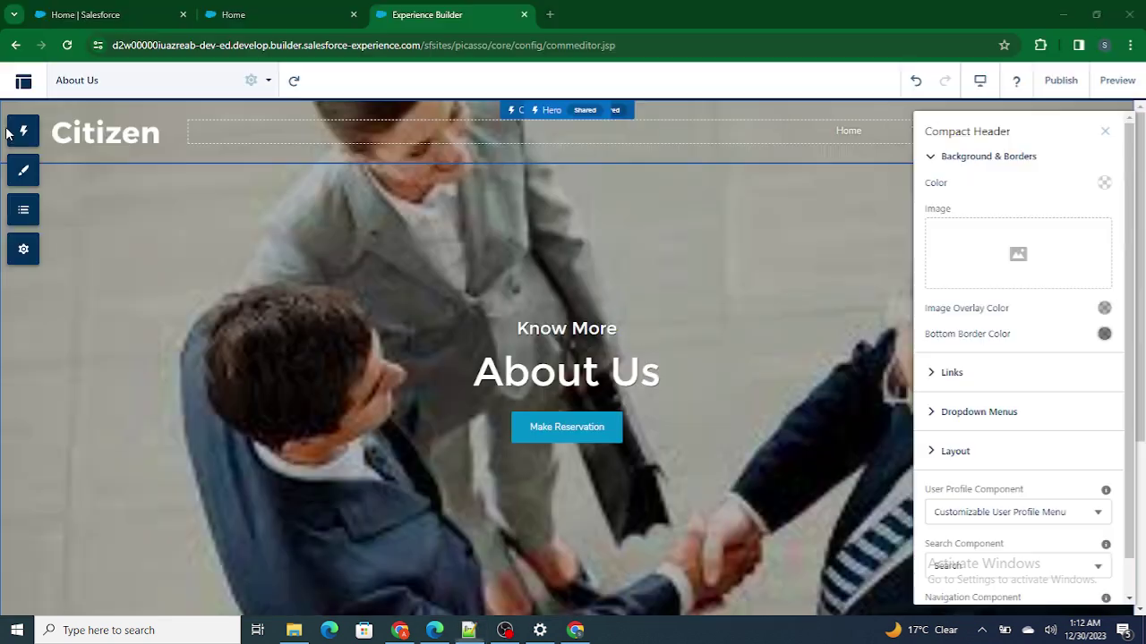
click(1103, 333)
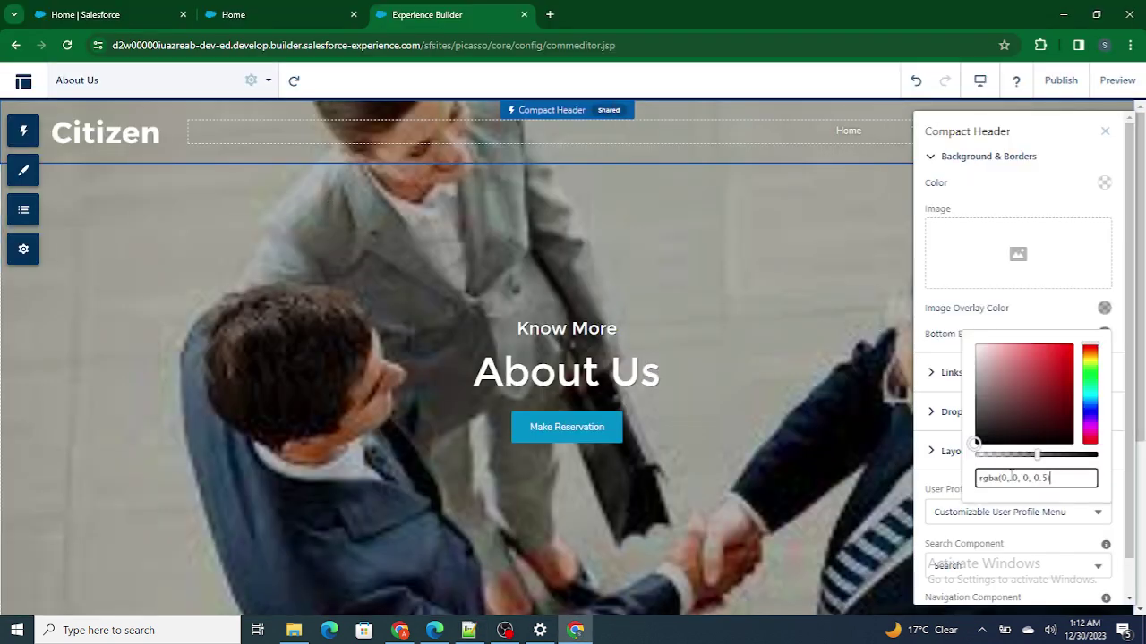
key(BackSpace)
key(BackSpace)
key(BackSpace)
key(BackSpace)
text(0))
click(1033, 186)
Publish and confirm the header changes, then close the Compact Header property panel.
click(1061, 80)
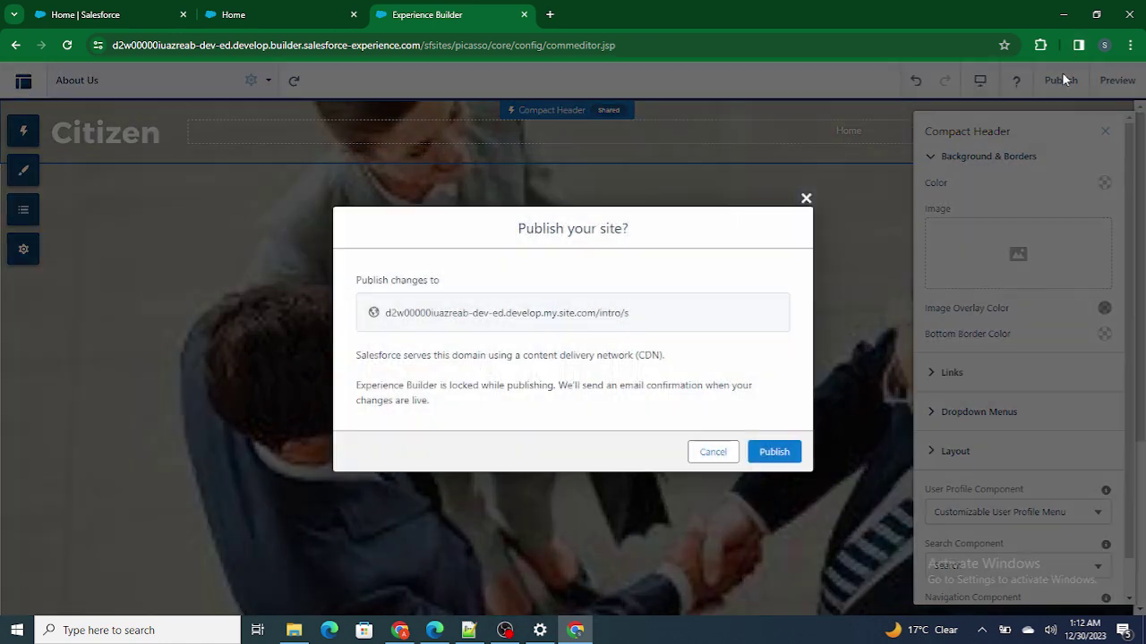
click(762, 455)
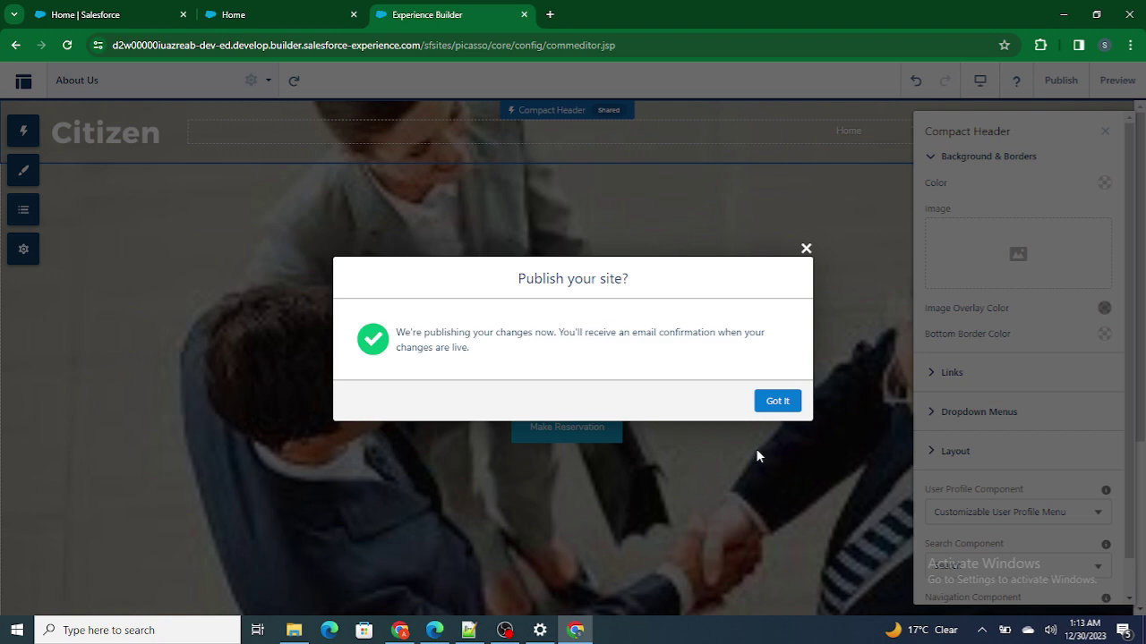
click(761, 402)
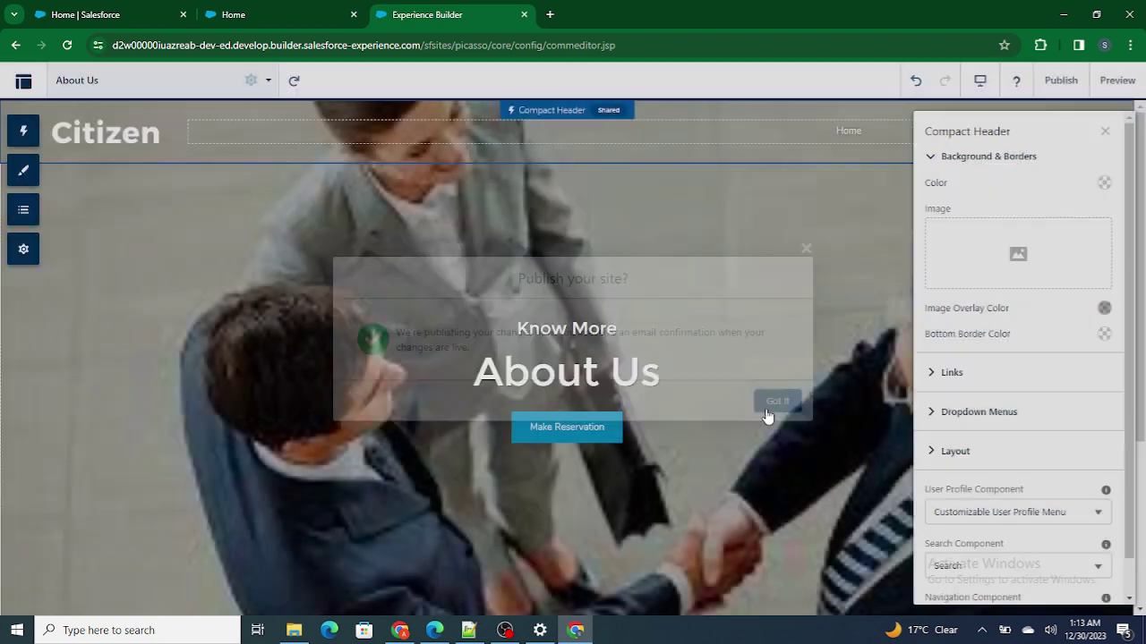
click(1106, 133)
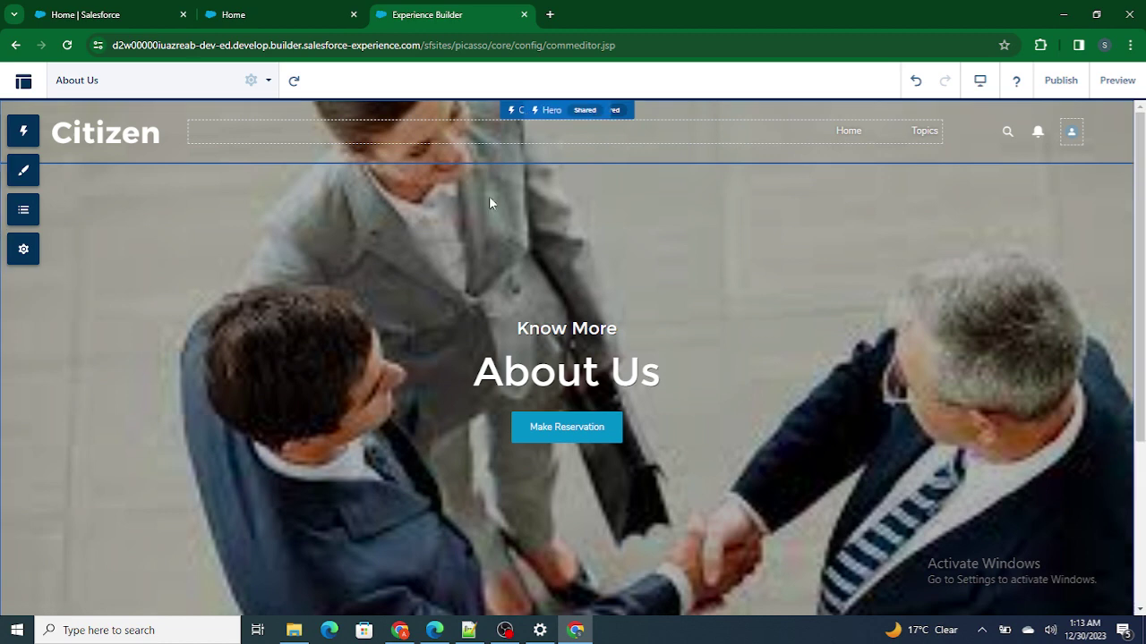
Select the first Rich Content Editor block below the hero and its placeholder text.
scroll(557, 332, down, 3)
scroll(557, 333, up, 3)
scroll(481, 293, down, 3)
click(150, 492)
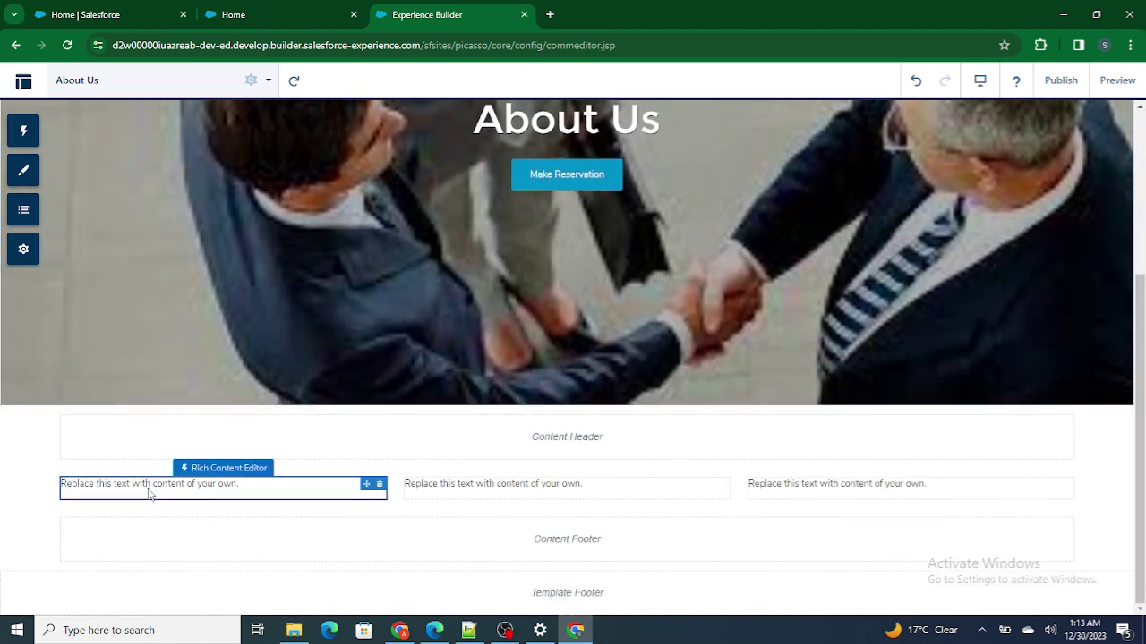
click(552, 488)
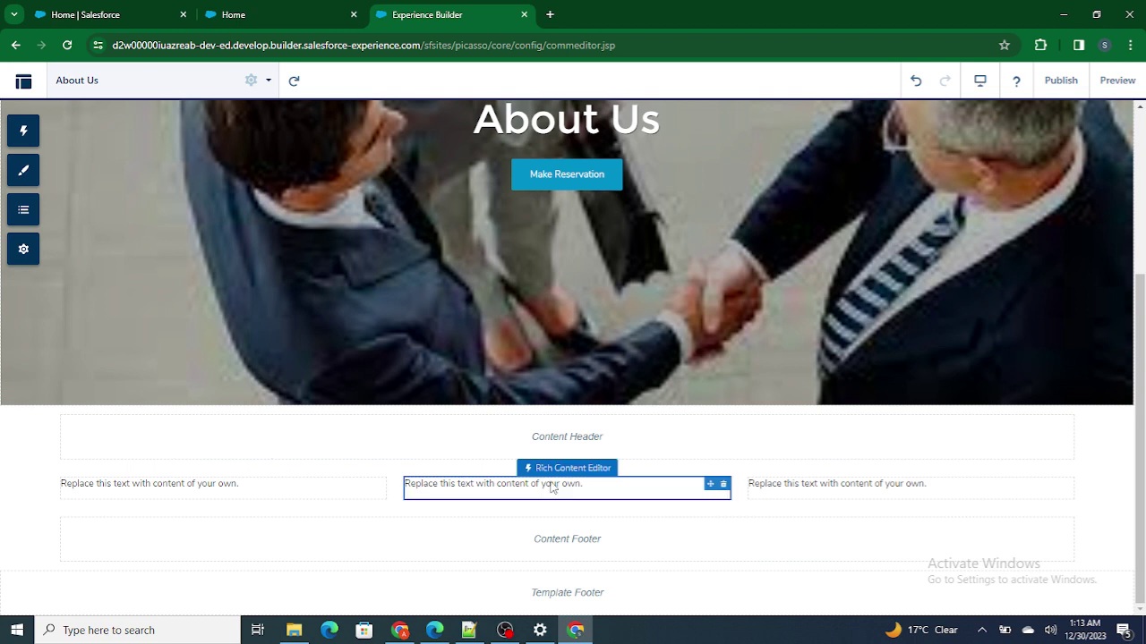
click(174, 494)
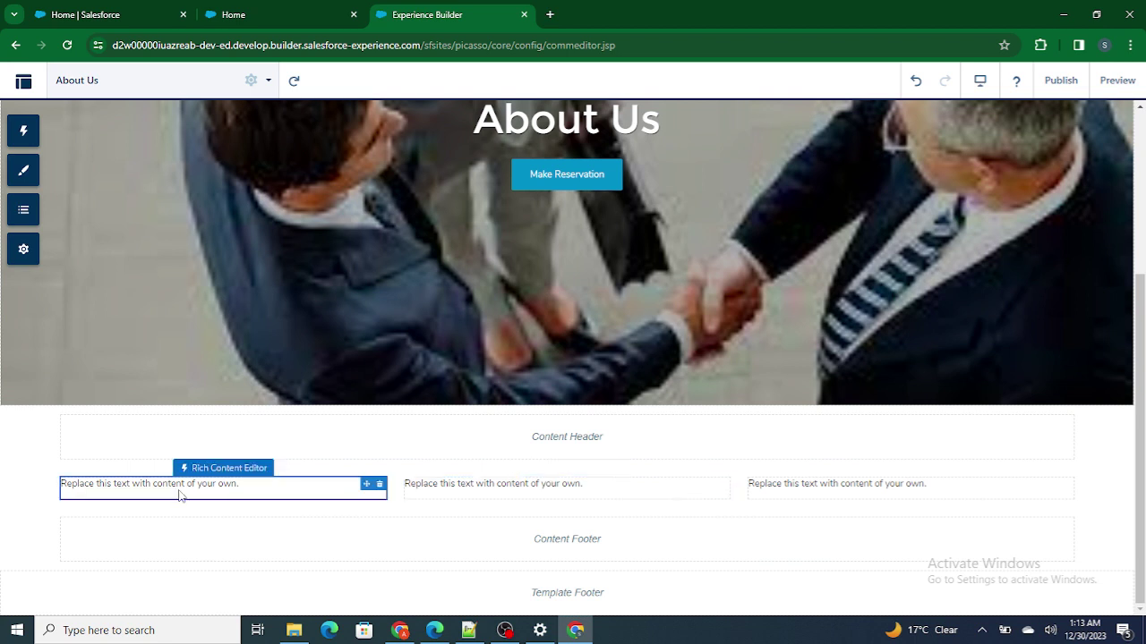
click(240, 488)
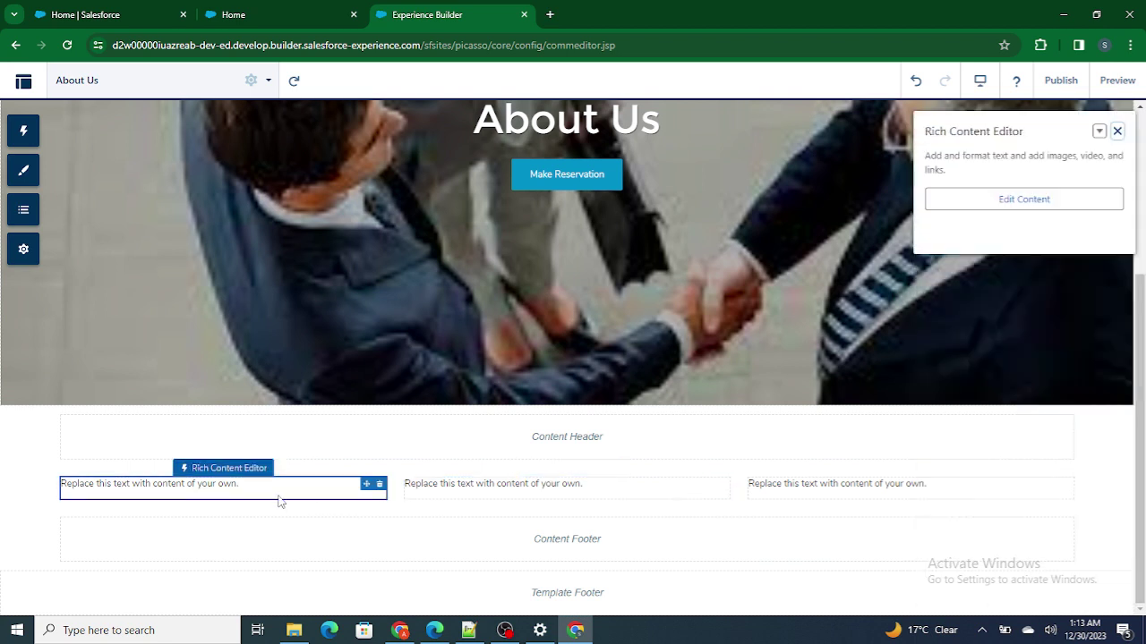
drag(277, 496, 154, 482)
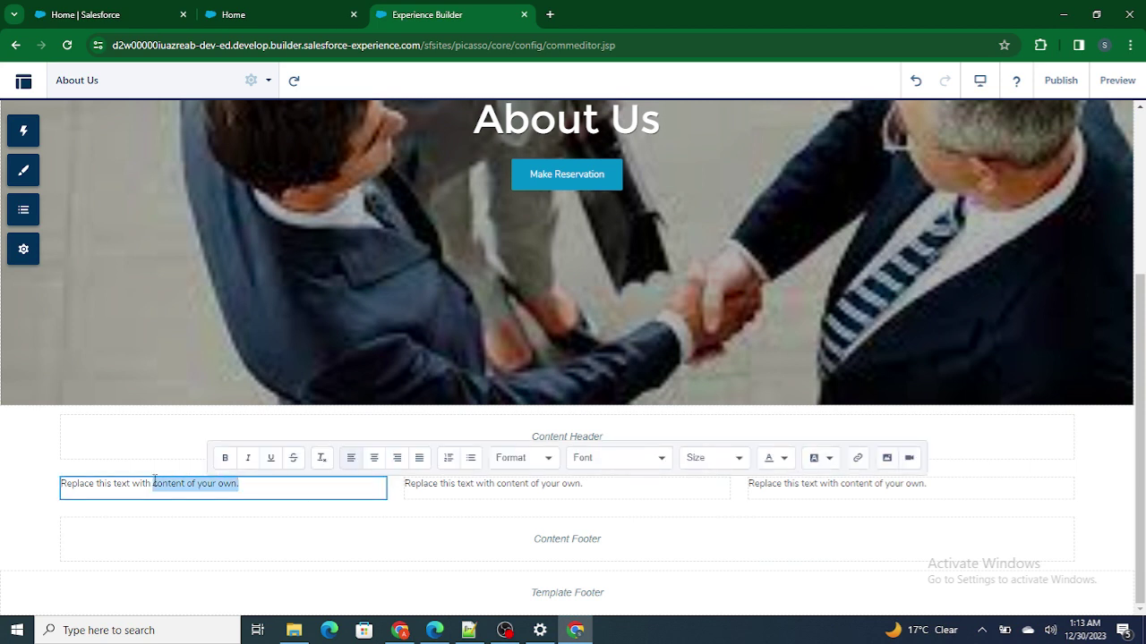
Review the three text columns under the hero, then close the Rich Content Editor panel.
click(511, 486)
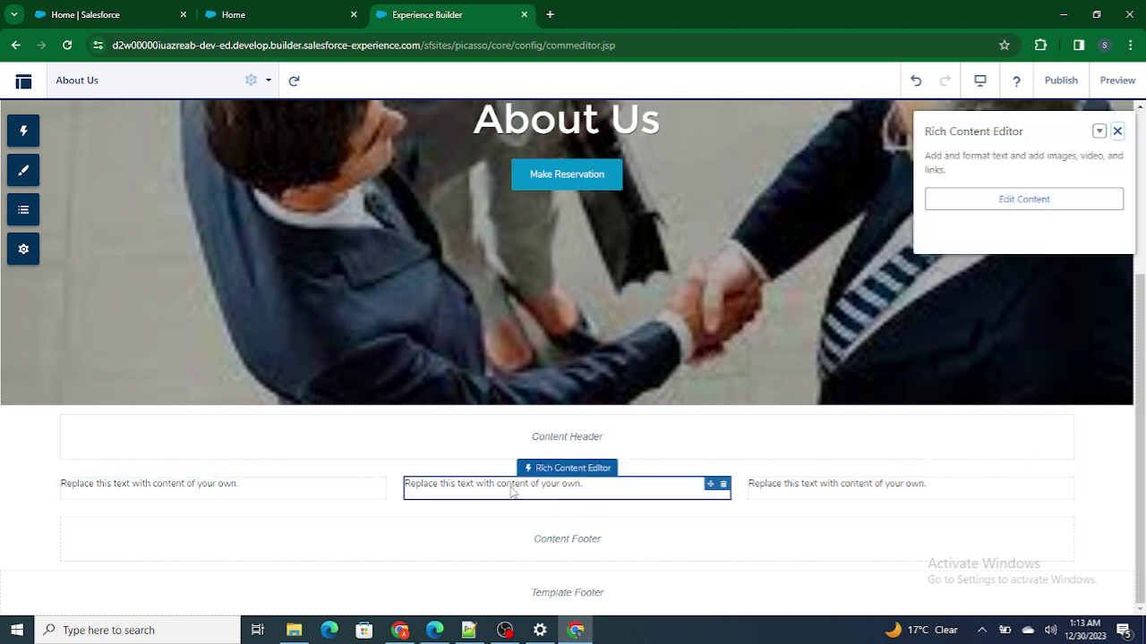
click(259, 490)
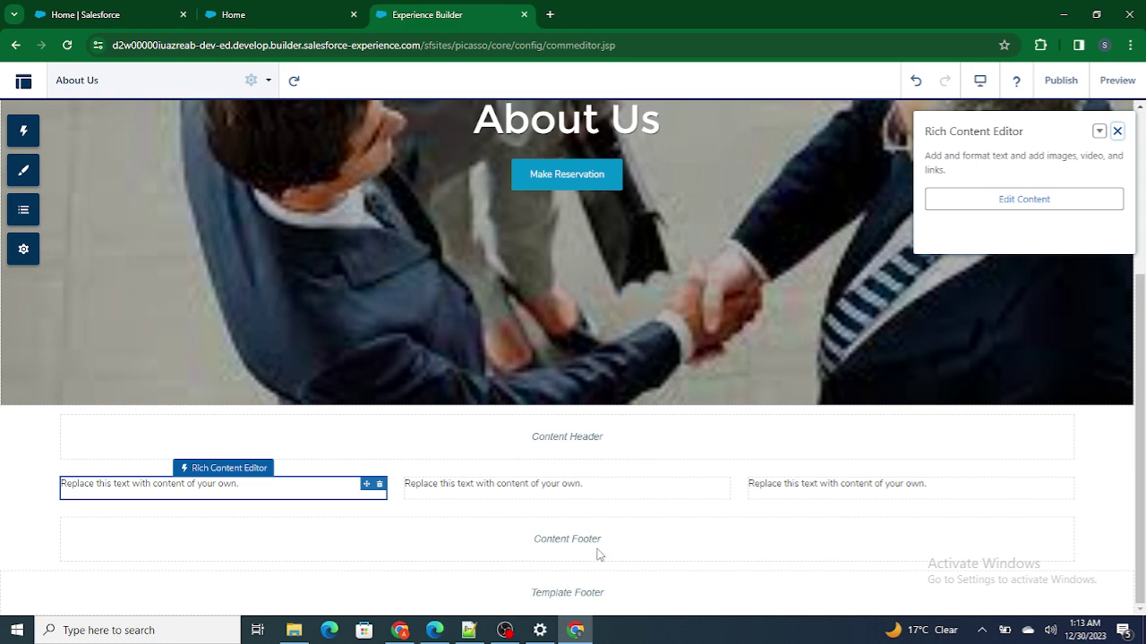
scroll(597, 344, up, 3)
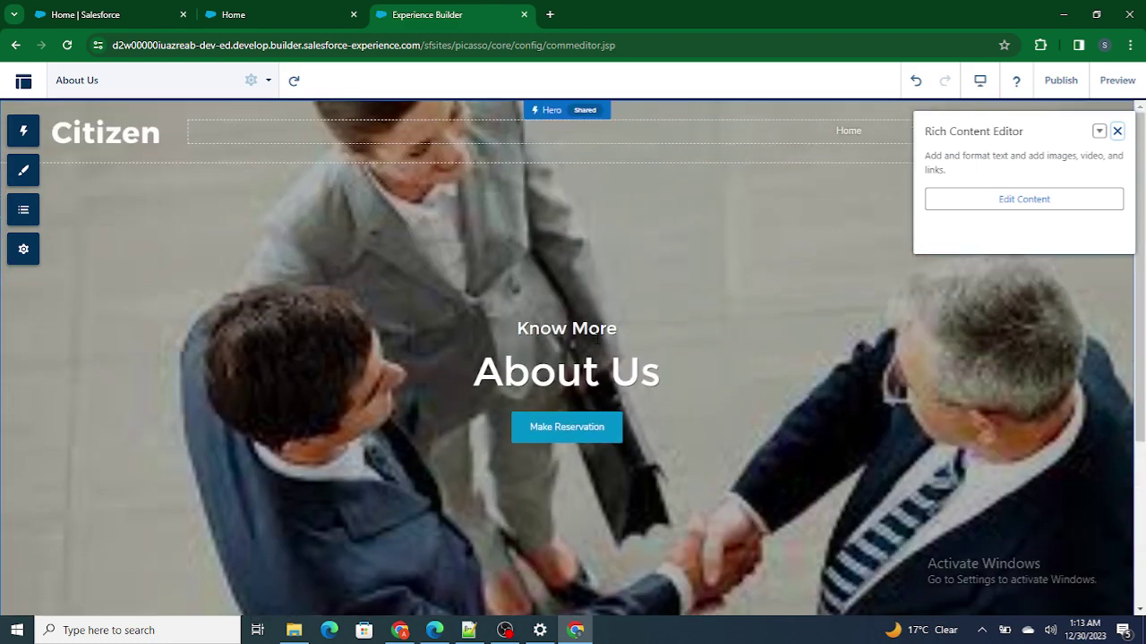
scroll(585, 400, down, 3)
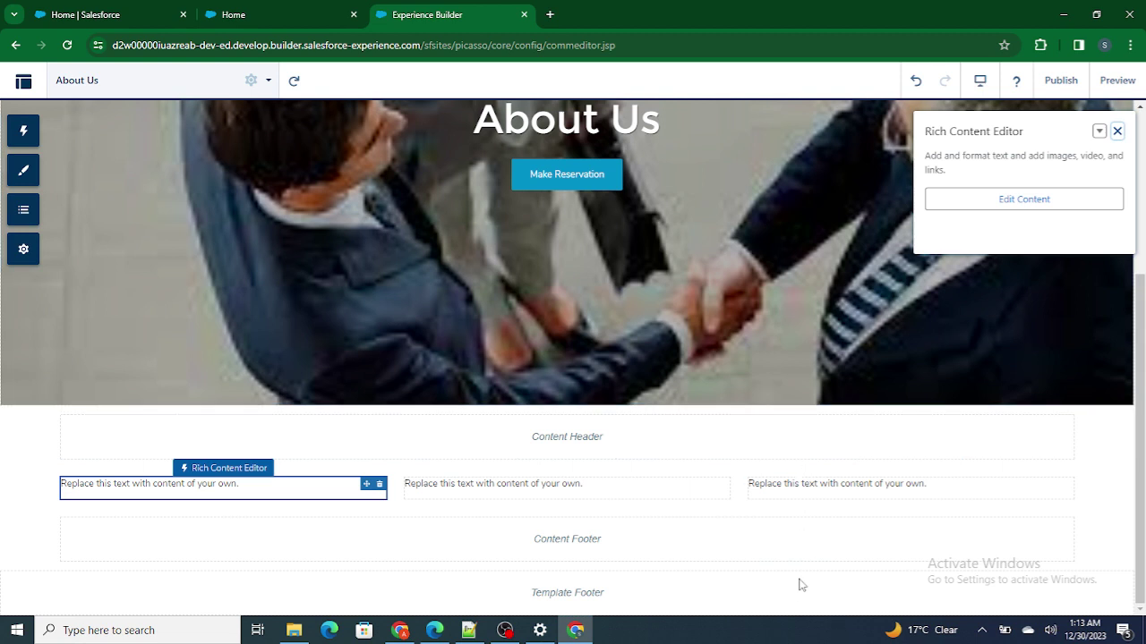
scroll(680, 345, up, 3)
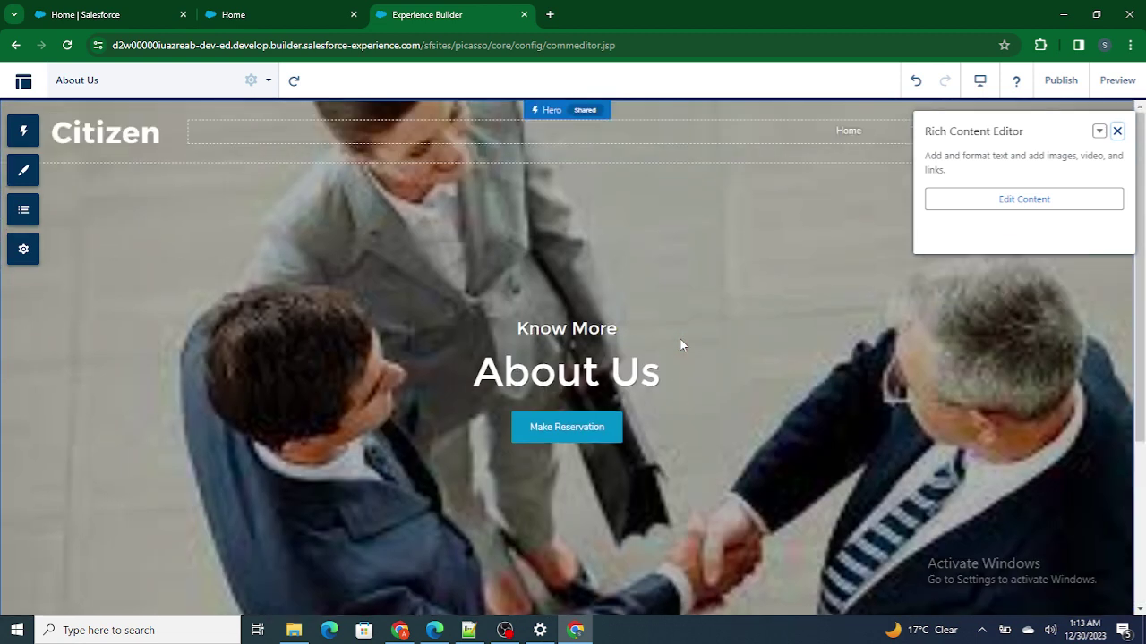
click(1118, 131)
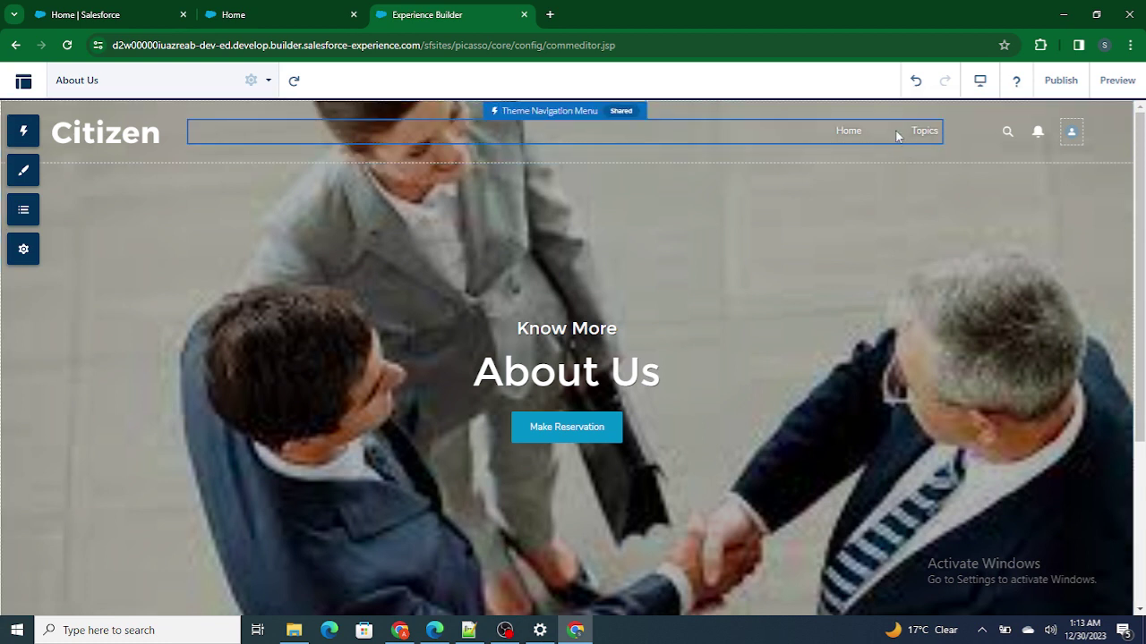
Add a new item named 'About Us' to the Default Navigation menu.
click(276, 133)
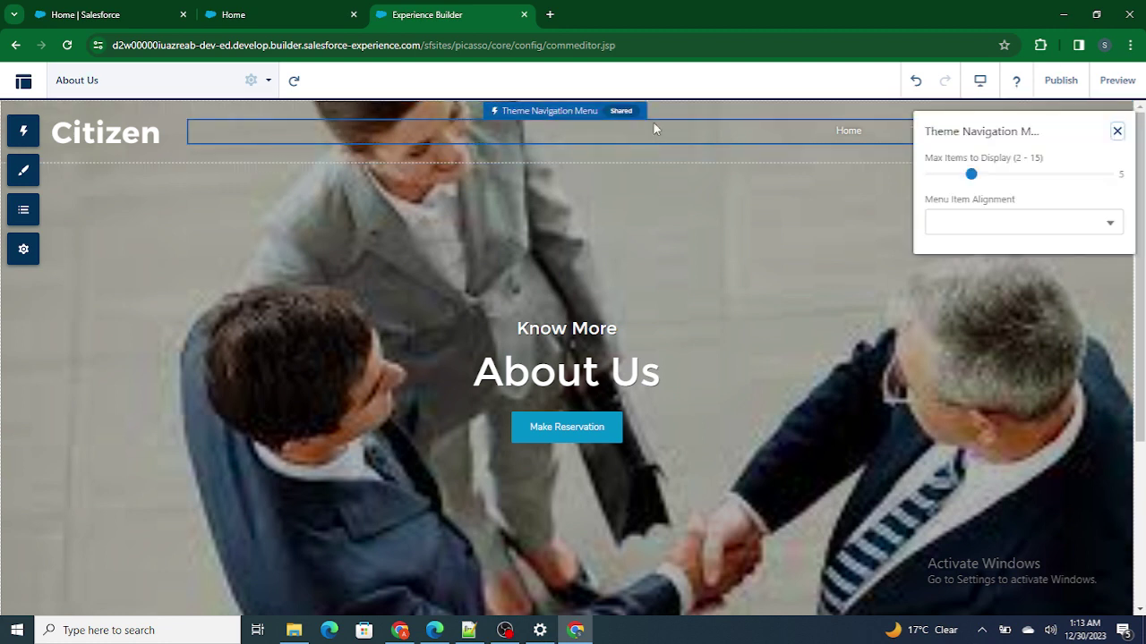
click(1036, 313)
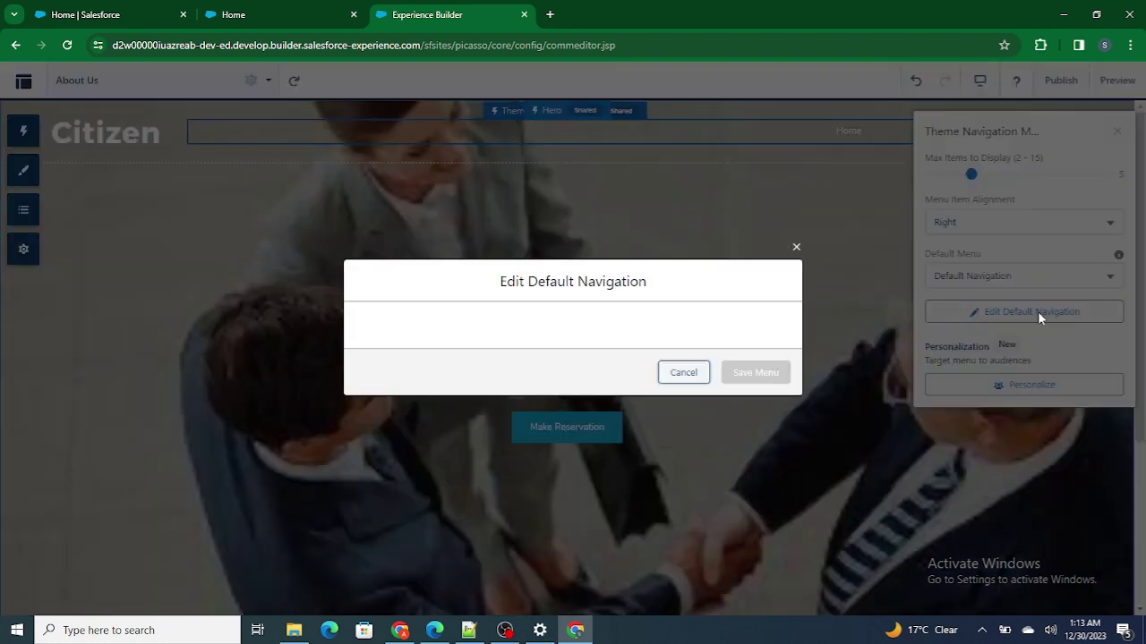
click(481, 215)
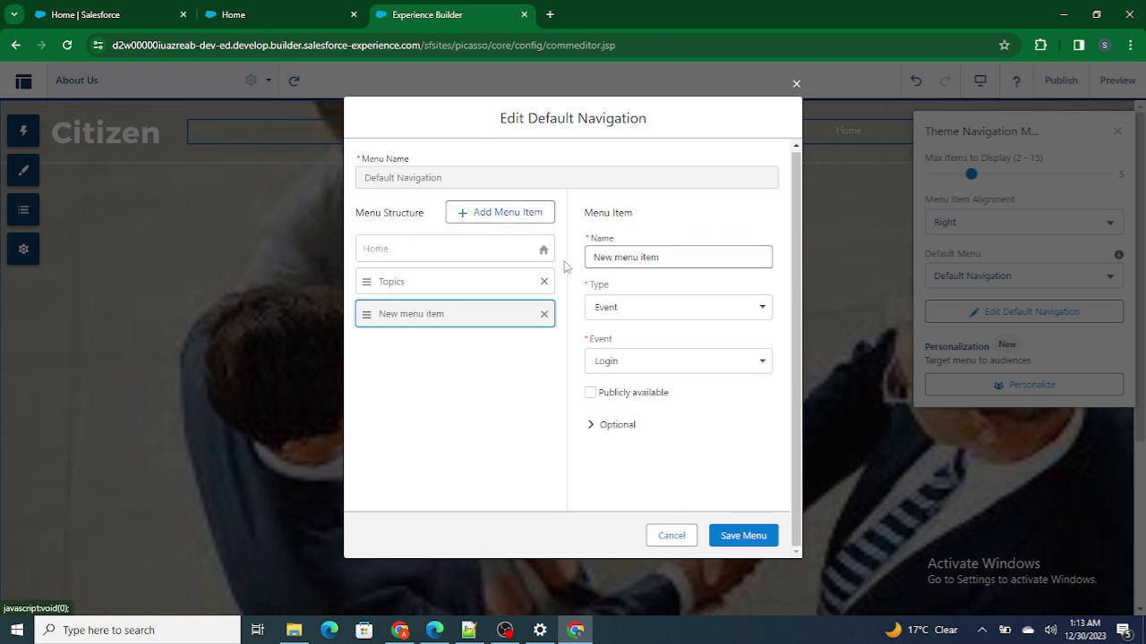
triple_click(661, 257)
key(BackSpace)
text(About Us)
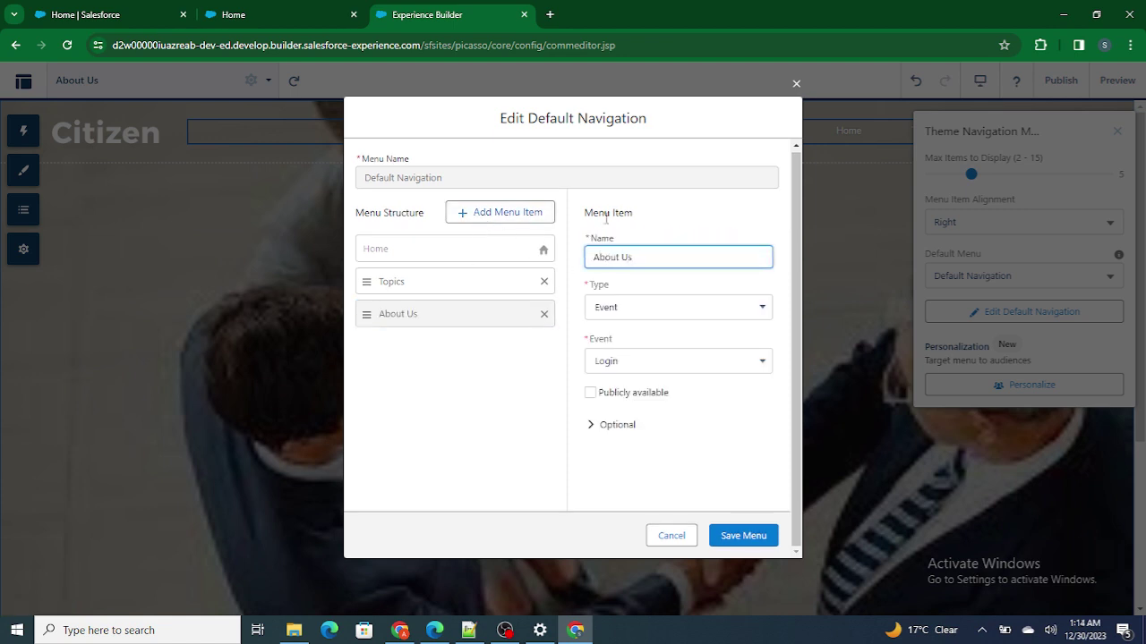
Make the item a publicly available Site Page linking to About Us, and save the menu.
click(671, 309)
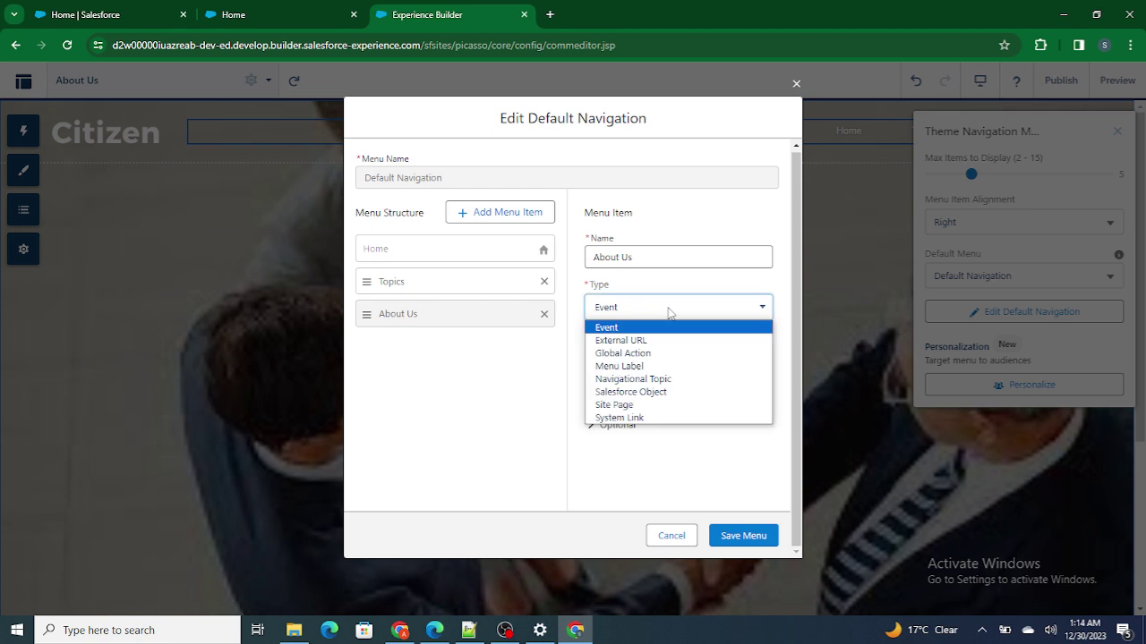
click(637, 407)
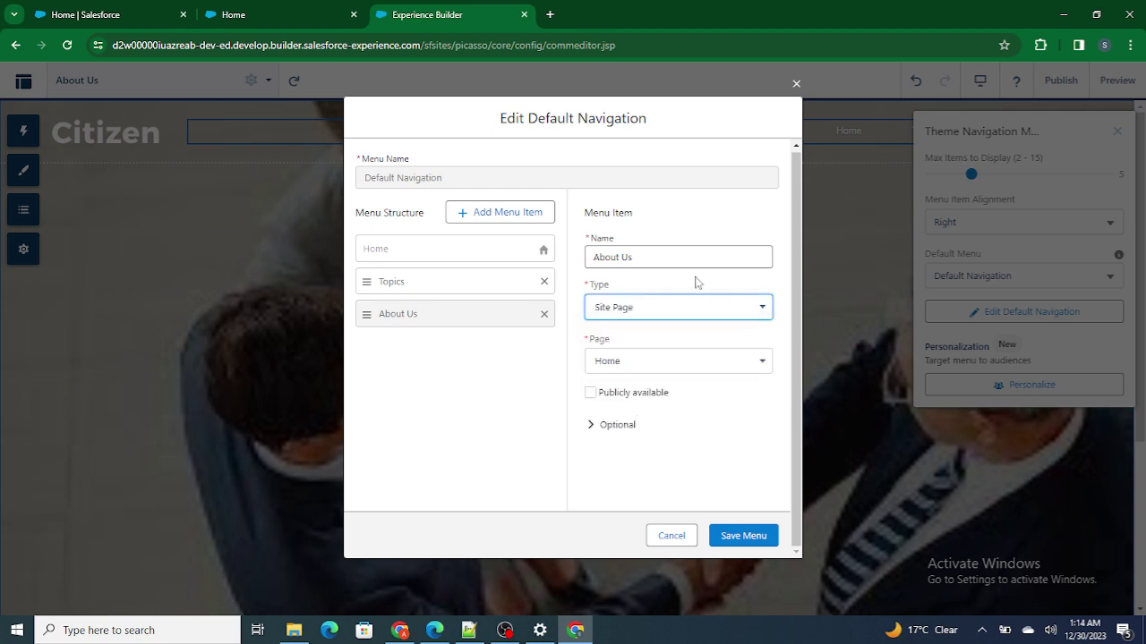
click(626, 362)
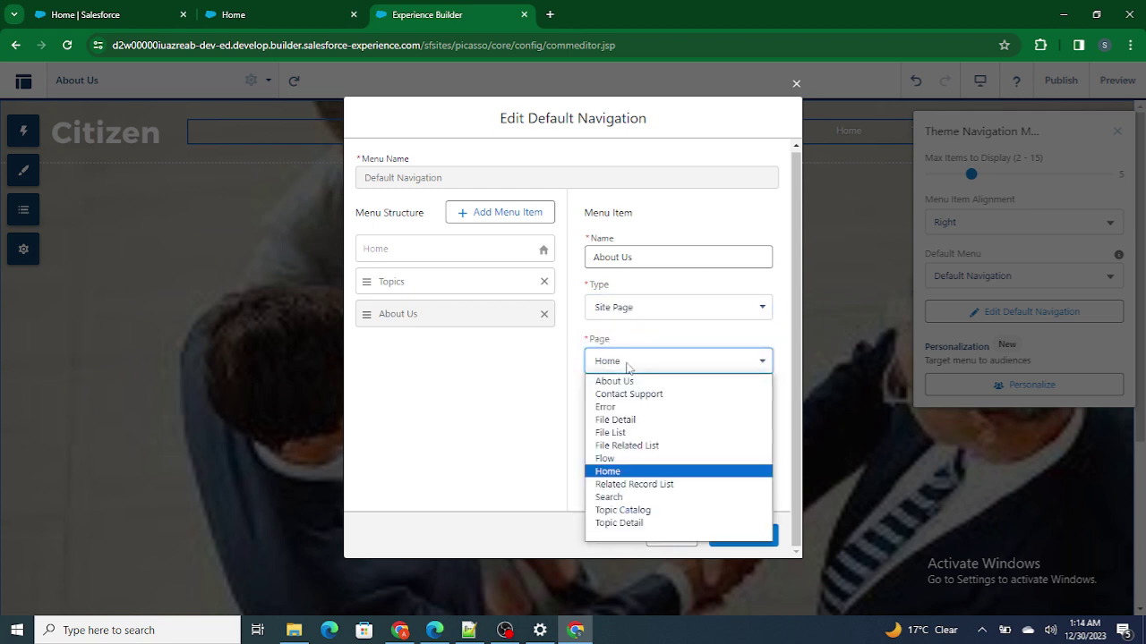
click(626, 389)
click(658, 394)
click(742, 535)
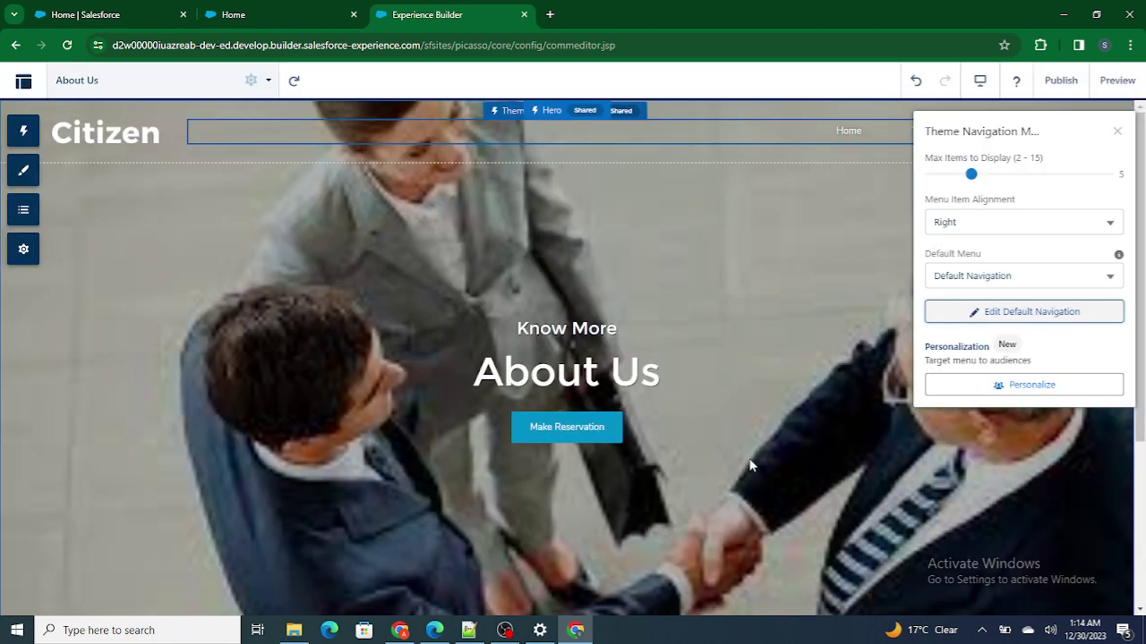
Publish the site and reload the live site tab.
click(1049, 81)
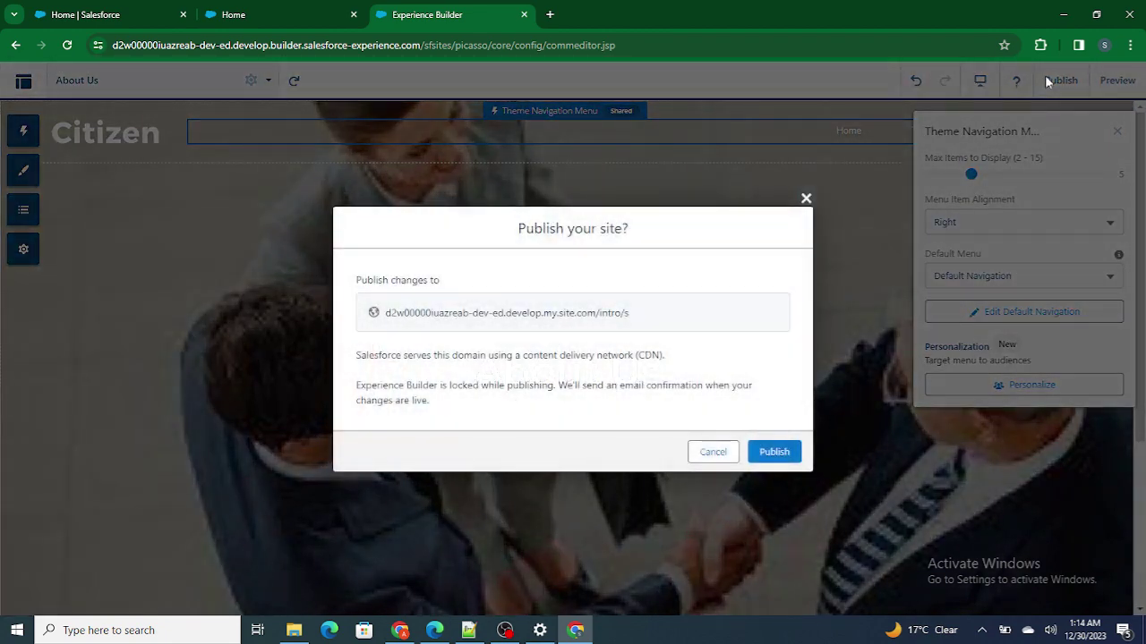
click(775, 451)
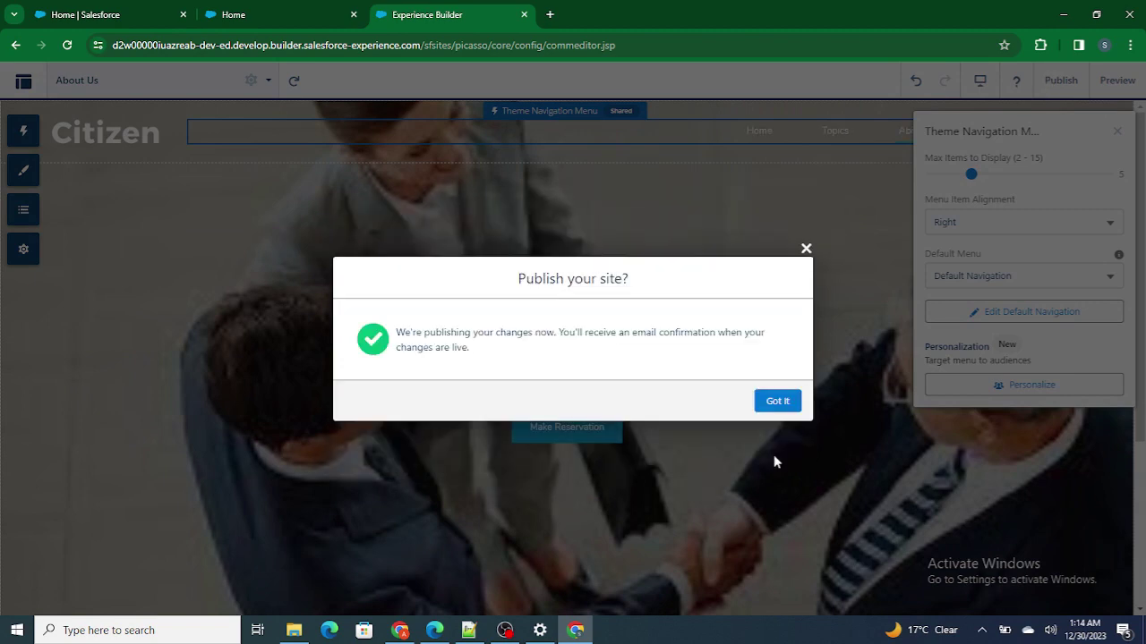
click(778, 401)
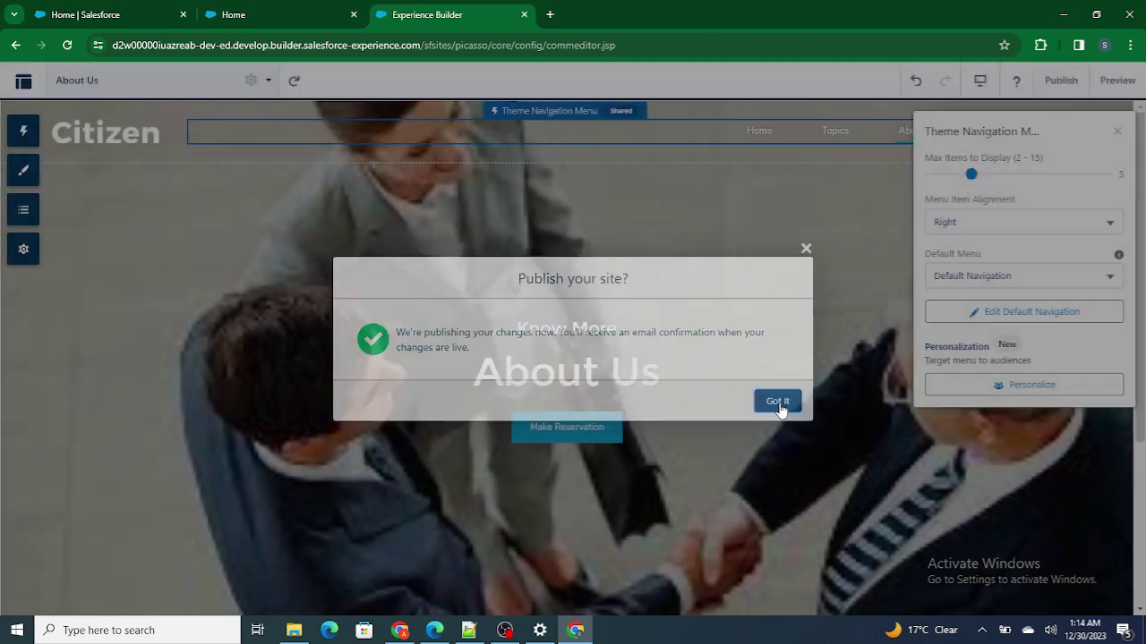
click(248, 10)
click(65, 45)
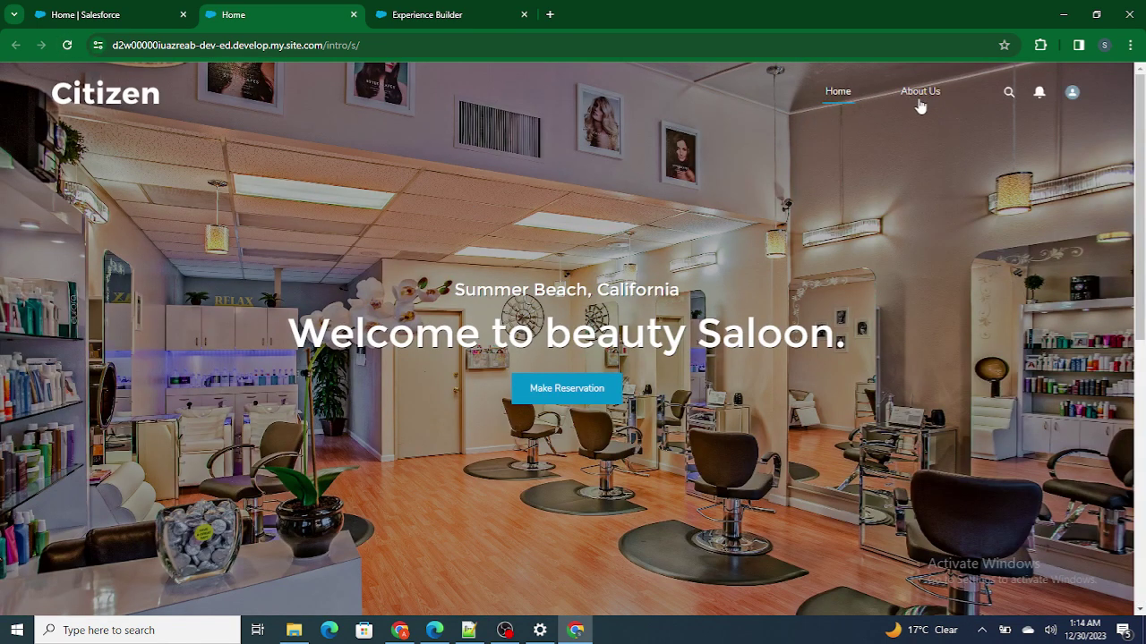
Open About Us from the live site's header menu beside Home, then return to the builder.
scroll(702, 229, down, 8)
scroll(702, 229, up, 8)
click(912, 99)
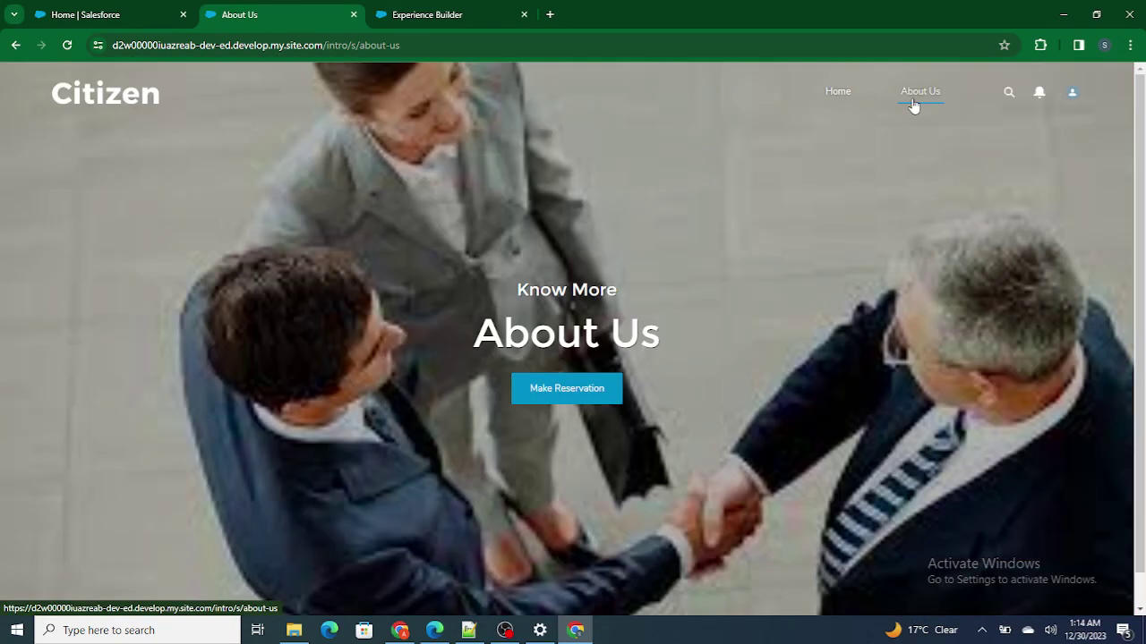
scroll(624, 329, down, 1)
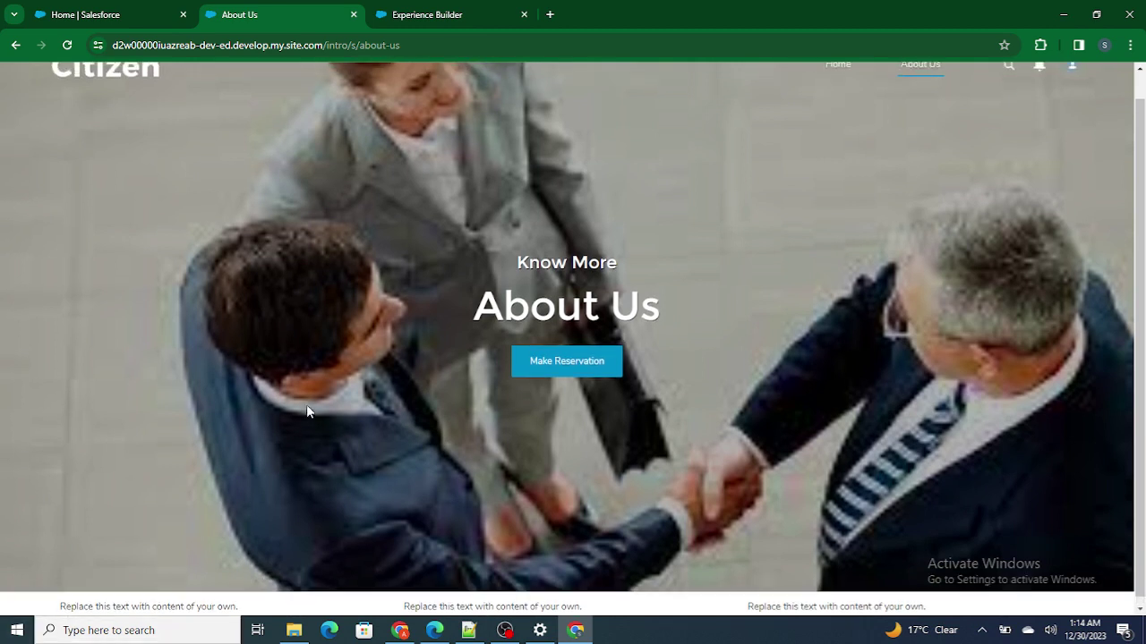
scroll(306, 408, up, 1)
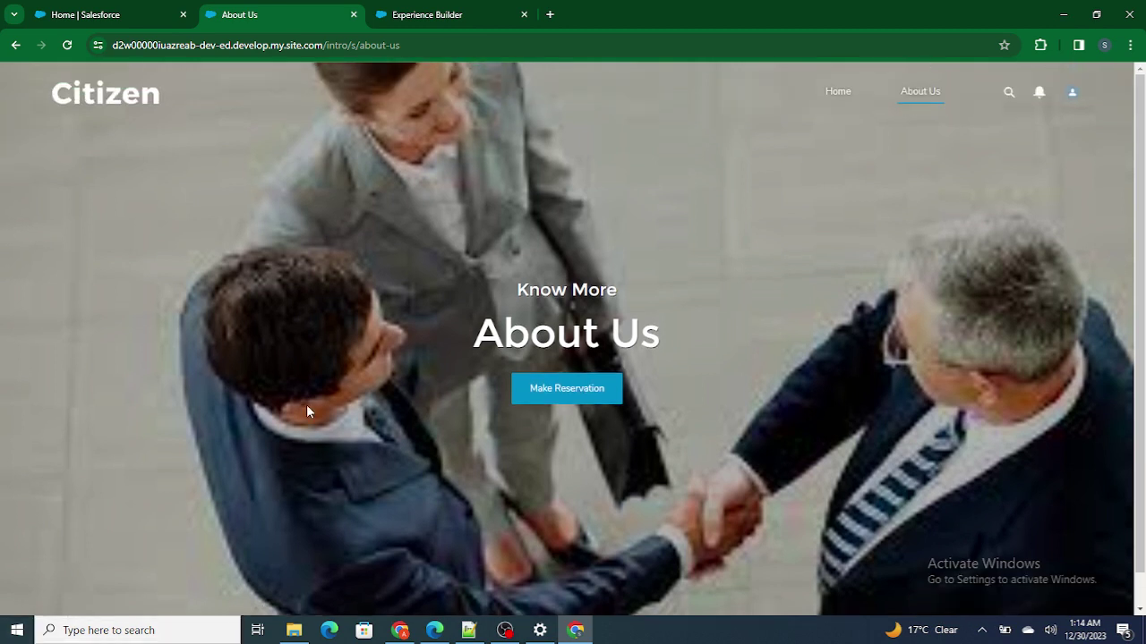
click(426, 14)
Select the Home page header and bring up the Theme Images settings with the Company Logo field.
click(112, 136)
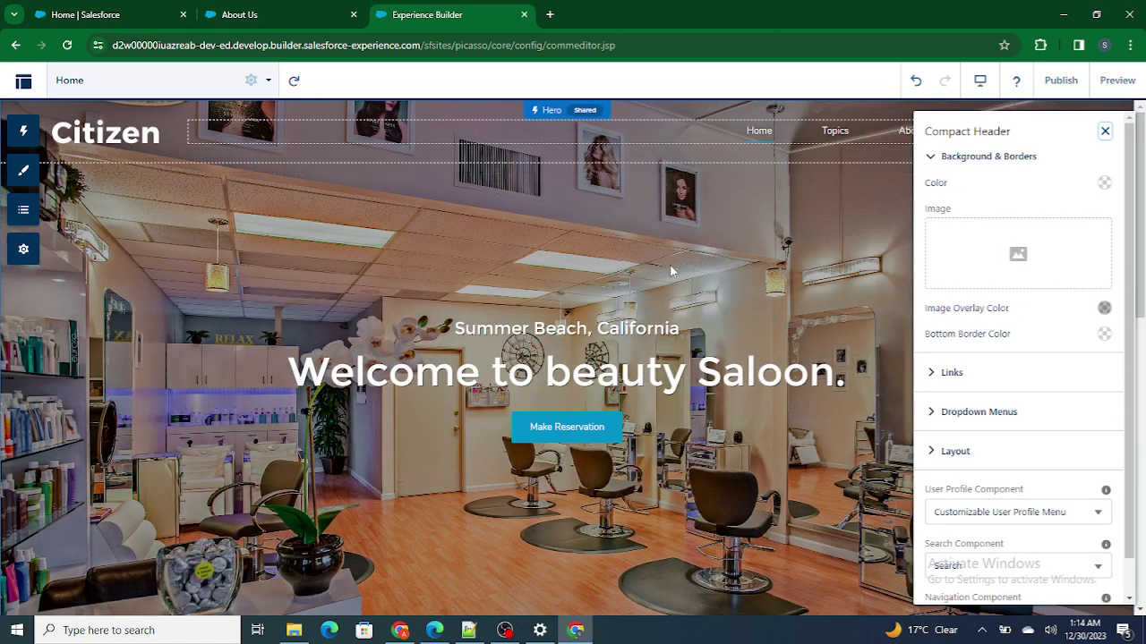
click(24, 172)
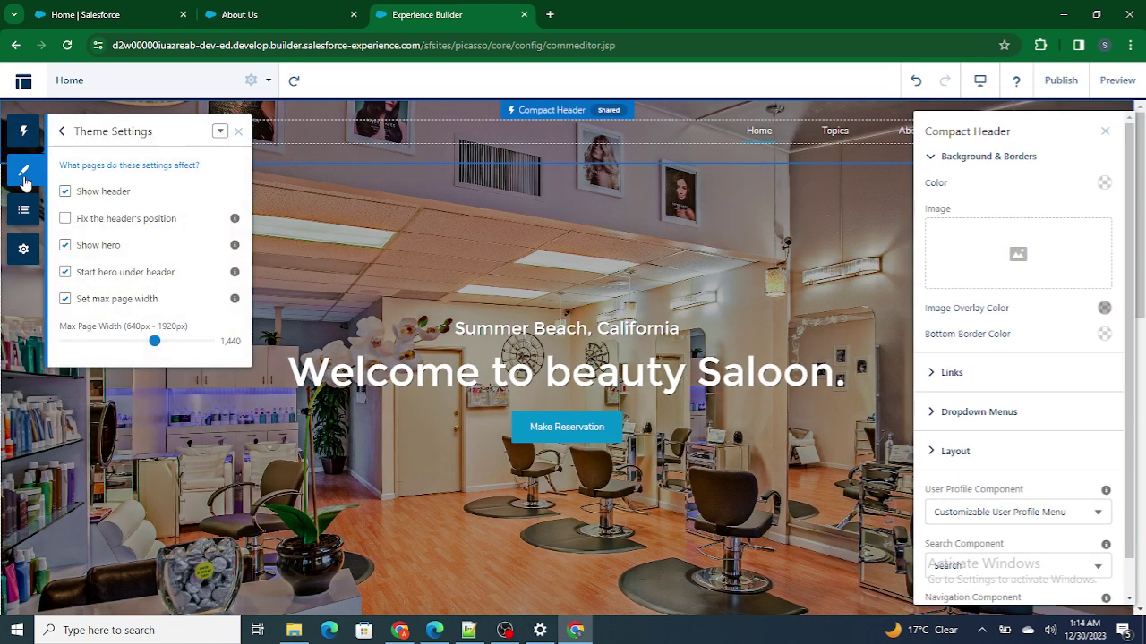
click(65, 136)
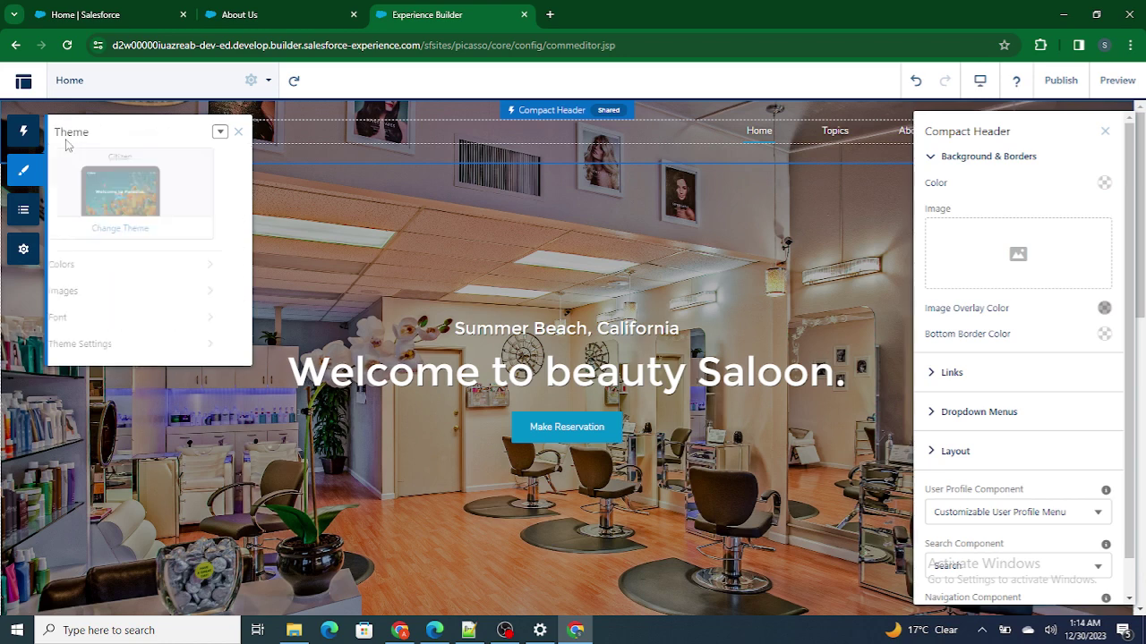
click(107, 301)
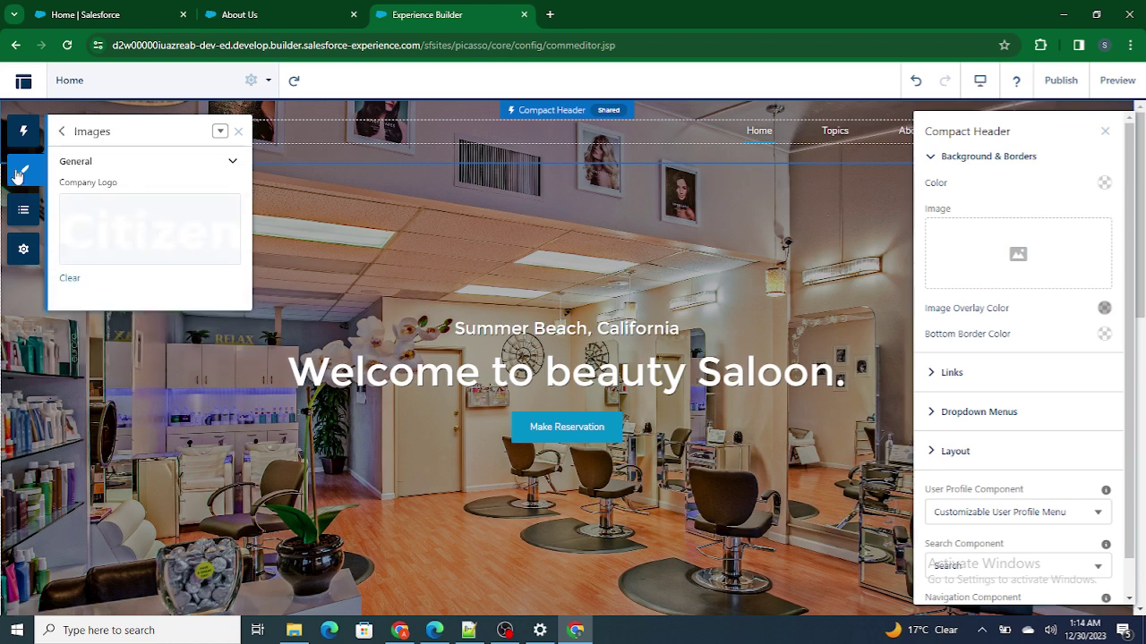
click(63, 141)
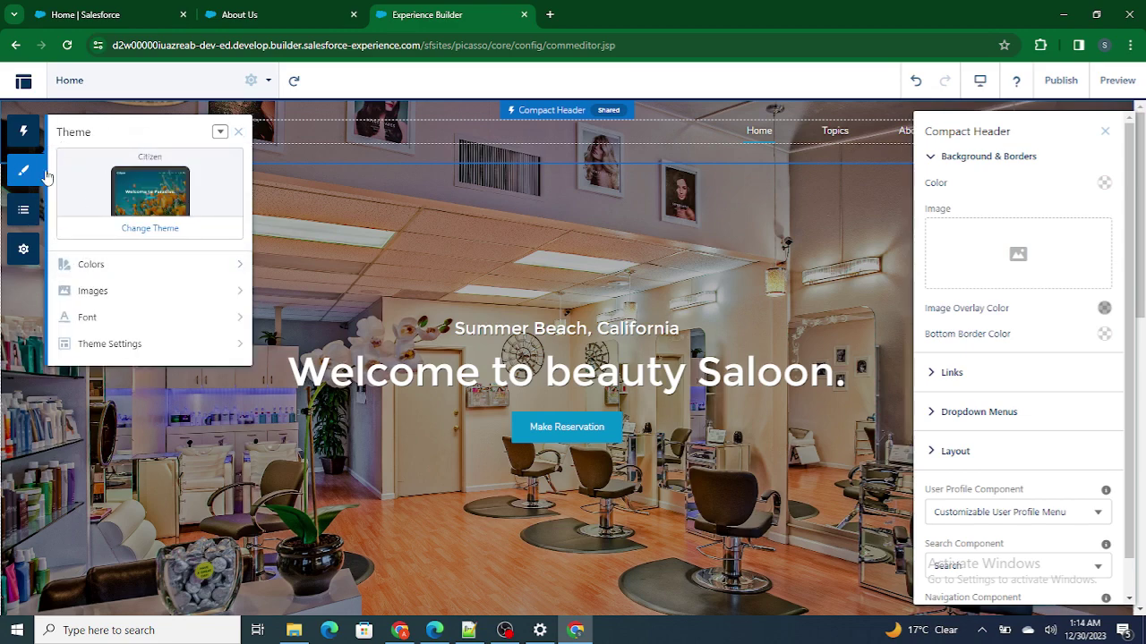
click(96, 290)
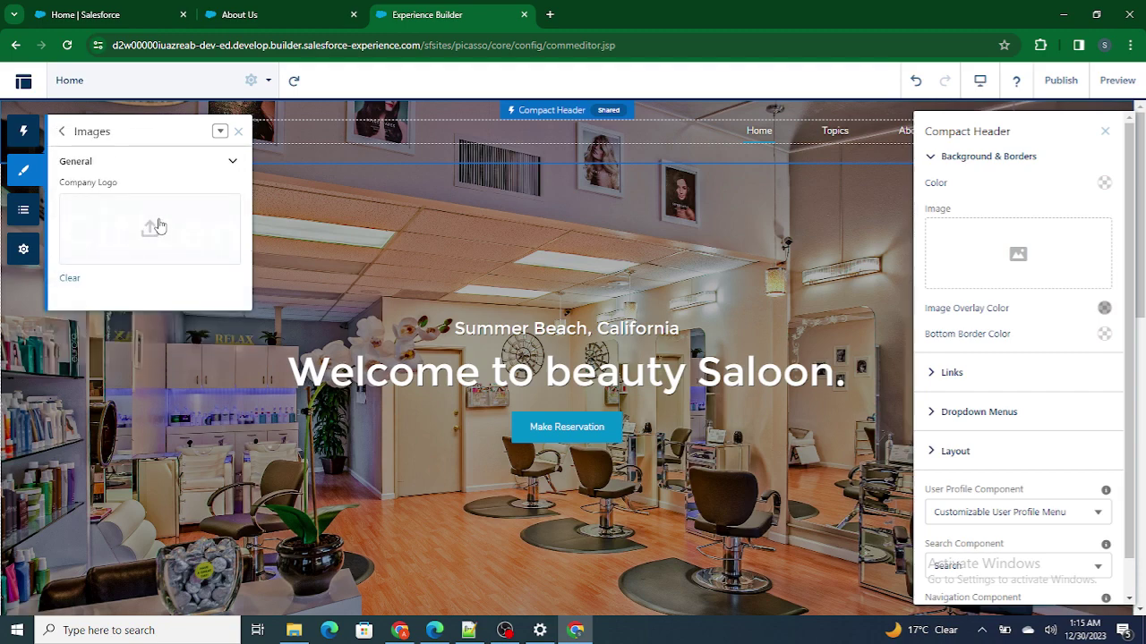